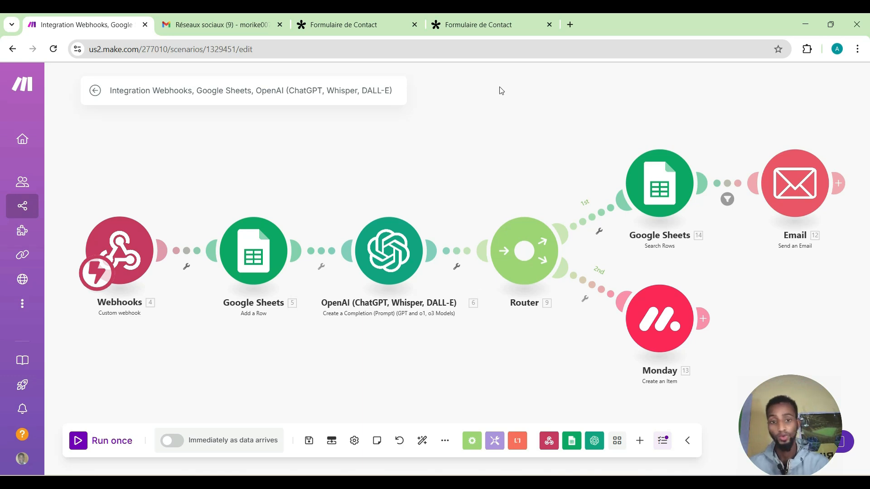
{"action": "left_click", "coordinate": [492, 24]}
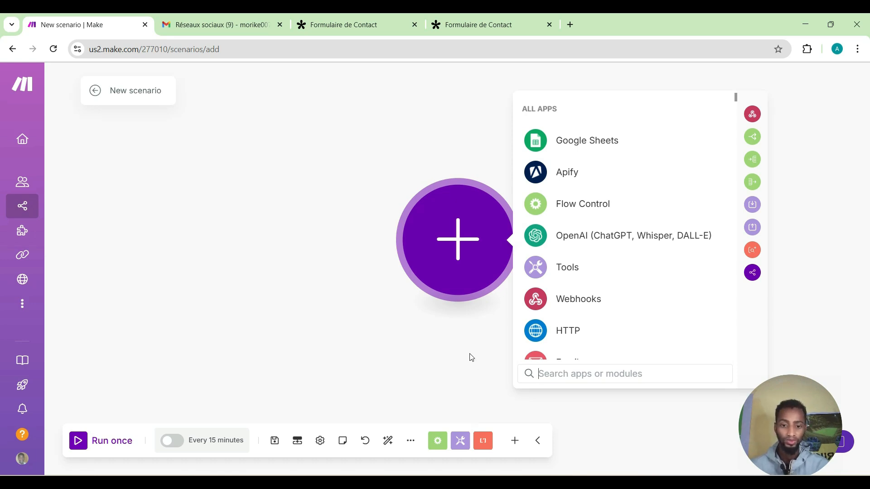
Add a Custom webhook trigger as the new scenario's first module and create its webhook with the name "ttest".
{"action": "left_click", "coordinate": [529, 302]}
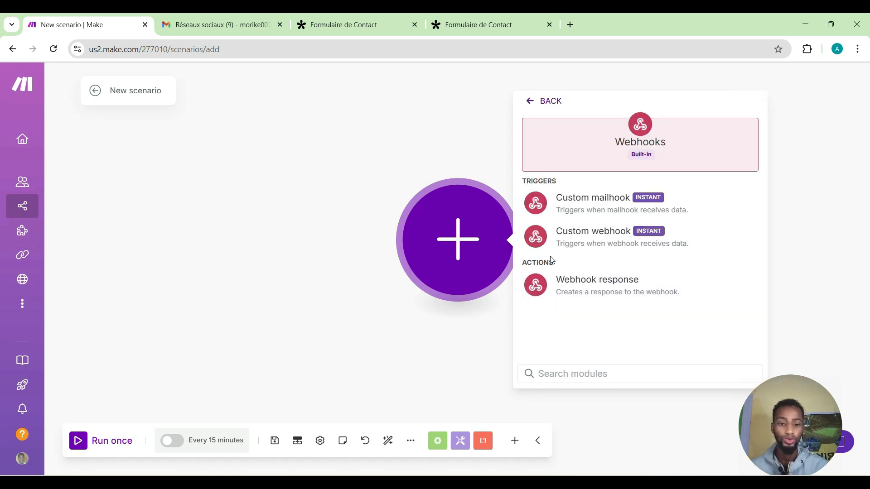
{"action": "left_click", "coordinate": [578, 249]}
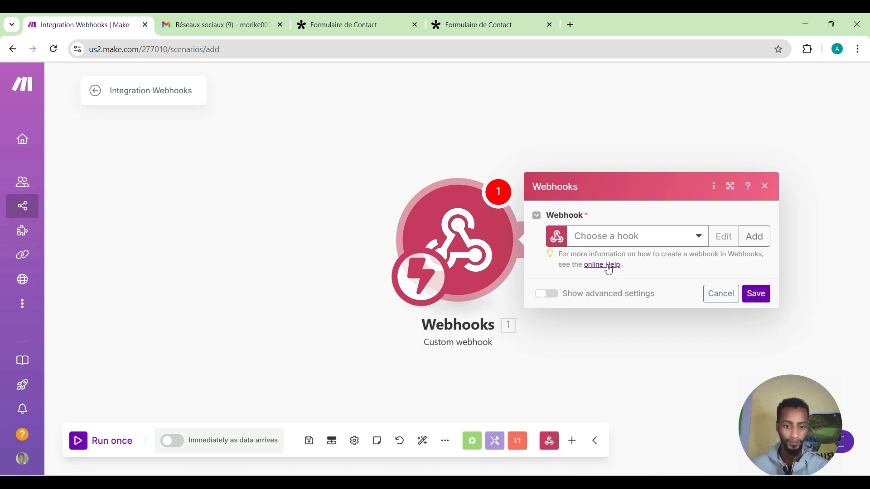
{"action": "left_click", "coordinate": [750, 236]}
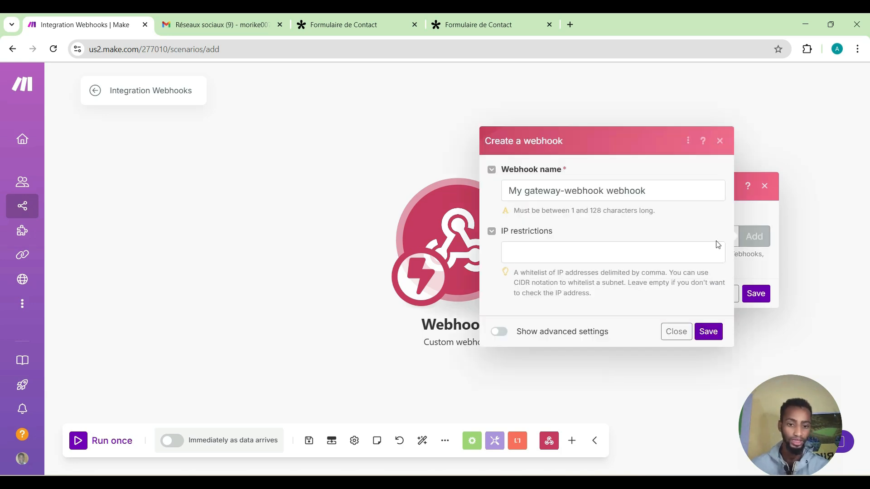
{"action": "left_click", "coordinate": [656, 194]}
{"action": "key", "text": "BackSpace"}
{"action": "key", "text": "BackSpace"}
{"action": "key", "text": "BackSpace"}
{"action": "key", "text": "BackSpace"}
{"action": "key", "text": "BackSpace"}
{"action": "key", "text": "BackSpace"}
{"action": "key", "text": "BackSpace"}
{"action": "key", "text": "BackSpace"}
{"action": "key", "text": "BackSpace"}
{"action": "key", "text": "BackSpace"}
{"action": "key", "text": "BackSpace"}
{"action": "key", "text": "BackSpace"}
{"action": "key", "text": "BackSpace"}
{"action": "key", "text": "BackSpace"}
{"action": "key", "text": "BackSpace"}
{"action": "key", "text": "BackSpace"}
{"action": "key", "text": "BackSpace"}
{"action": "key", "text": "BackSpace"}
{"action": "key", "text": "BackSpace"}
{"action": "key", "text": "BackSpace"}
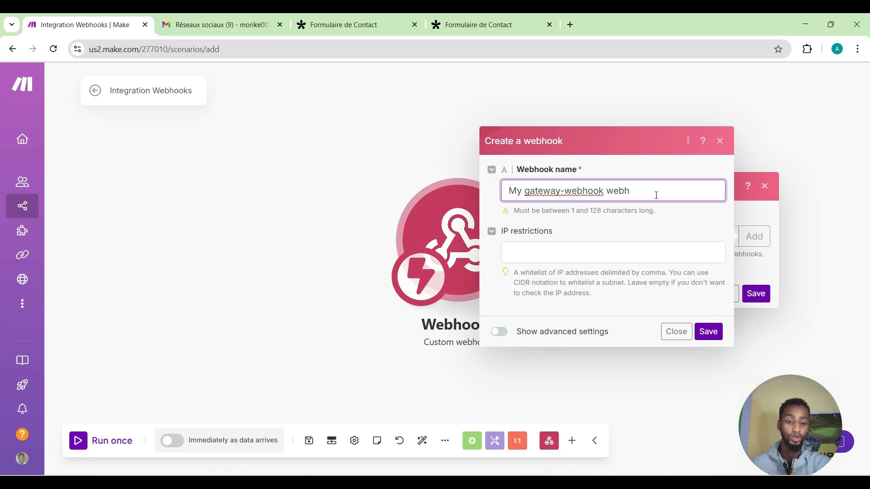
{"action": "key", "text": "BackSpace"}
{"action": "key", "text": "BackSpace"}
{"action": "key", "text": "BackSpace"}
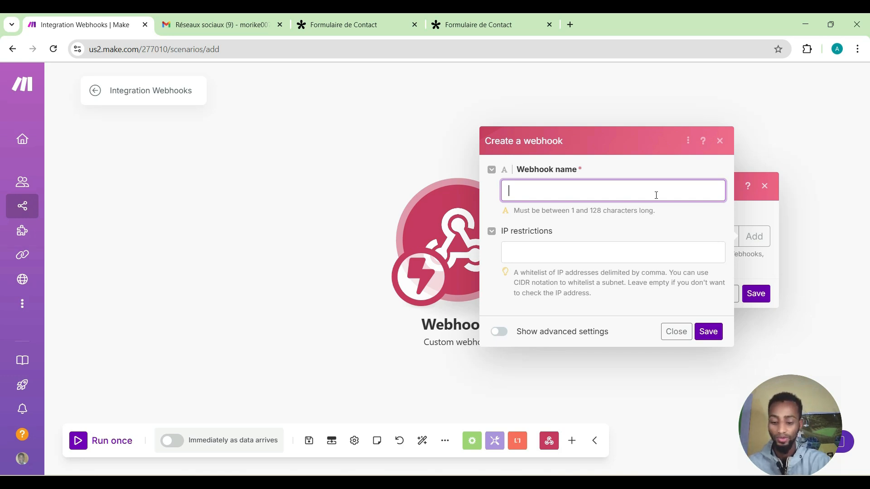
{"action": "type", "text": "ttes"}
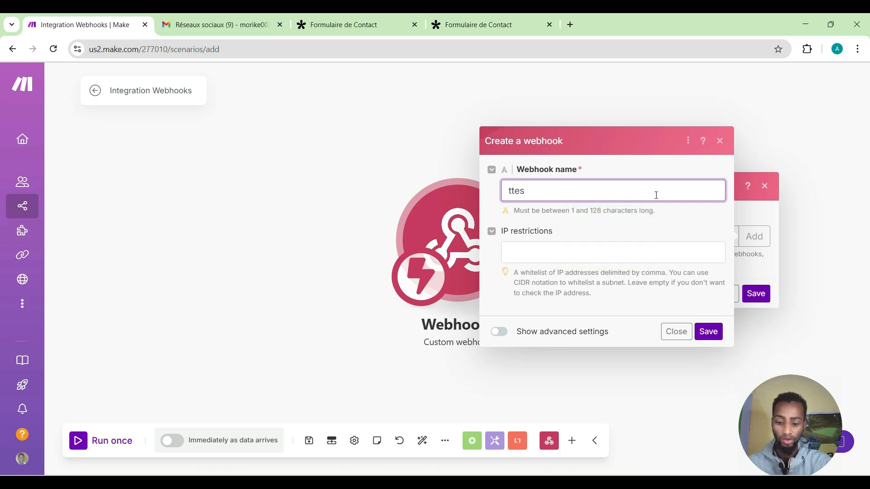
{"action": "type", "text": "t"}
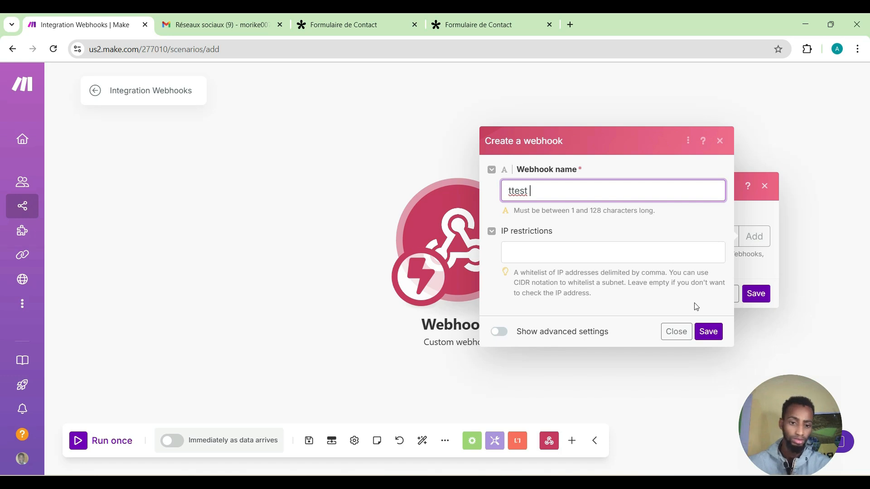
{"action": "left_click", "coordinate": [707, 331]}
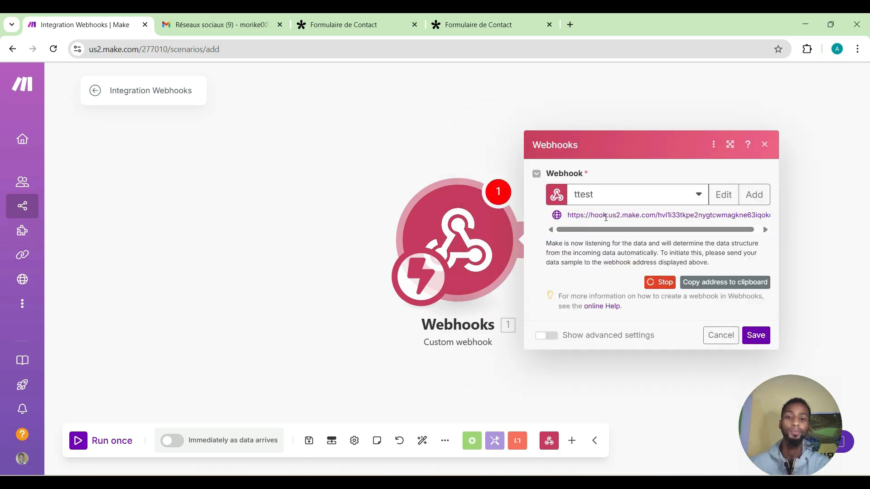
Copy the webhook's address and save it as the endpoint URL of the webhook integration in Tally's Formulaire de Contact.
{"action": "left_click", "coordinate": [707, 282]}
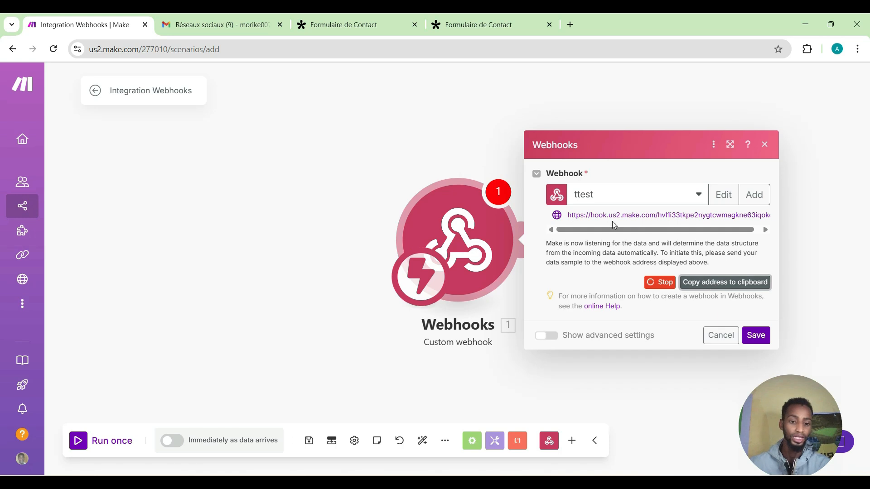
{"action": "left_click", "coordinate": [347, 26]}
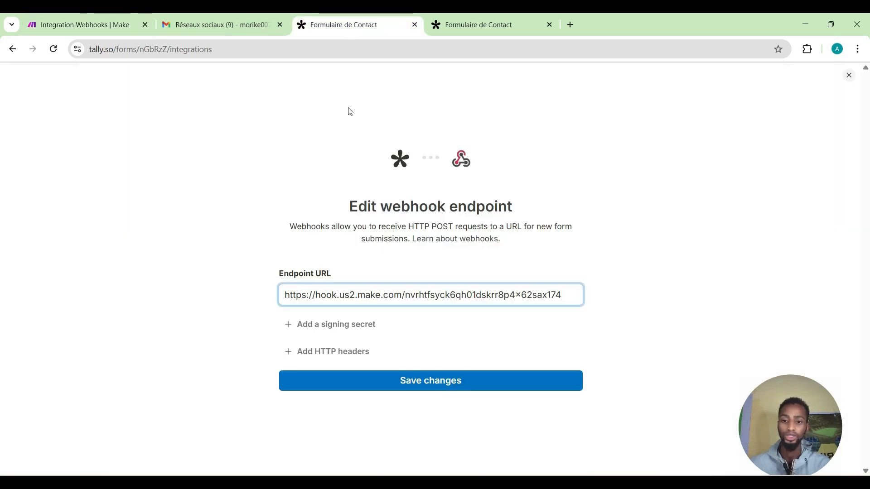
{"action": "left_click", "coordinate": [11, 49]}
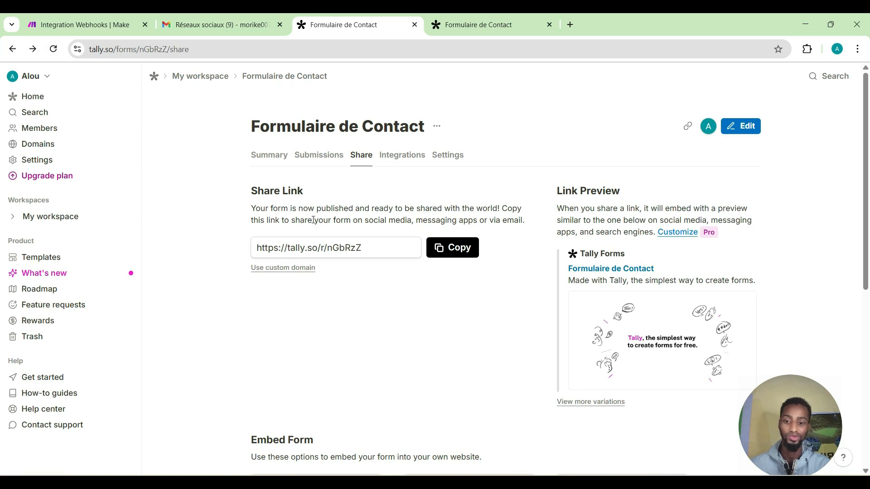
{"action": "left_click", "coordinate": [414, 162]}
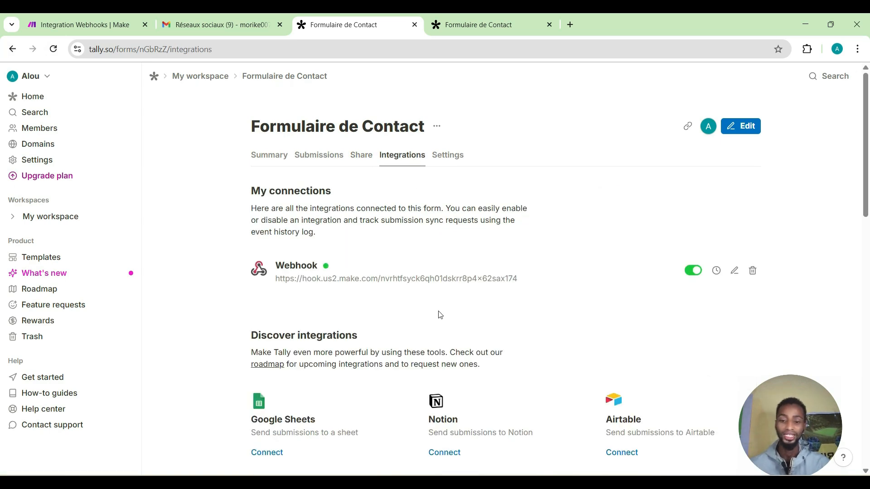
{"action": "left_click", "coordinate": [734, 271]}
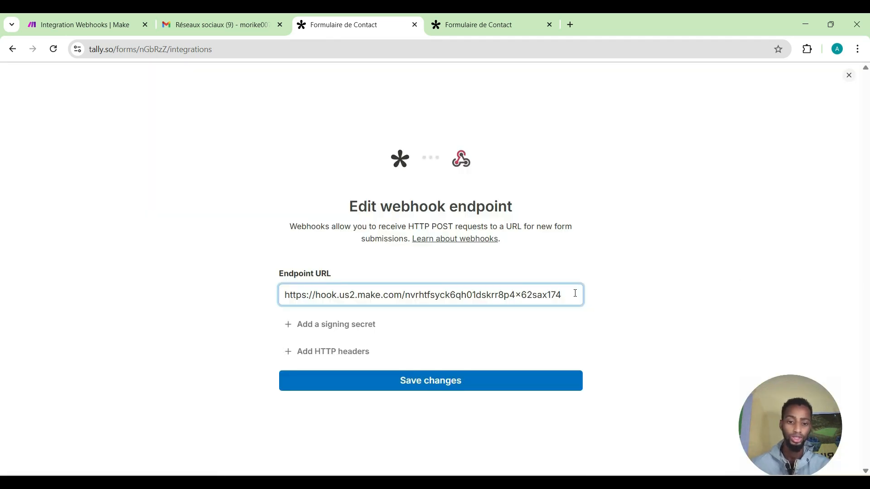
{"action": "left_click_drag", "start_coordinate": [577, 295], "coordinate": [251, 301]}
{"action": "key", "text": "BackSpace"}
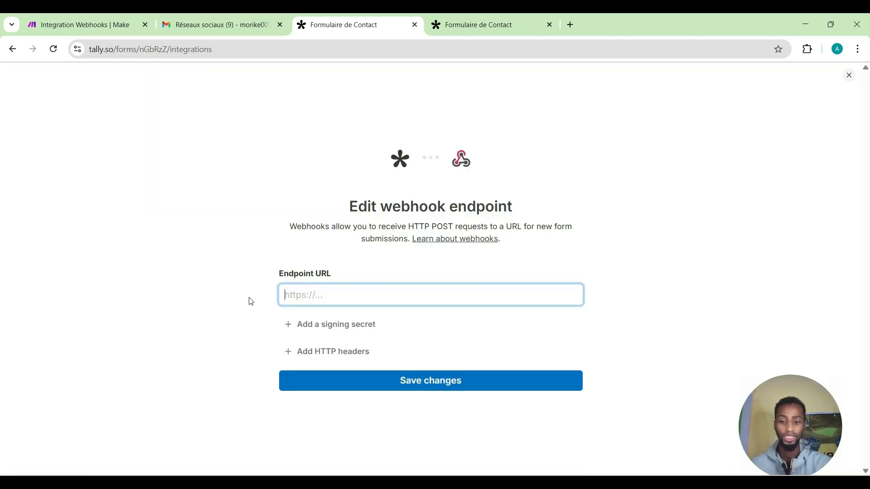
{"action": "left_click", "coordinate": [326, 297]}
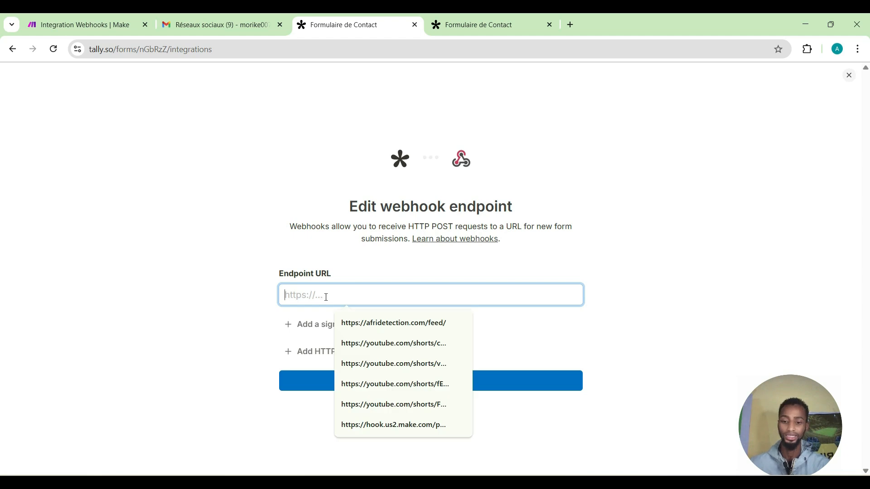
{"action": "right_click", "coordinate": [325, 297]}
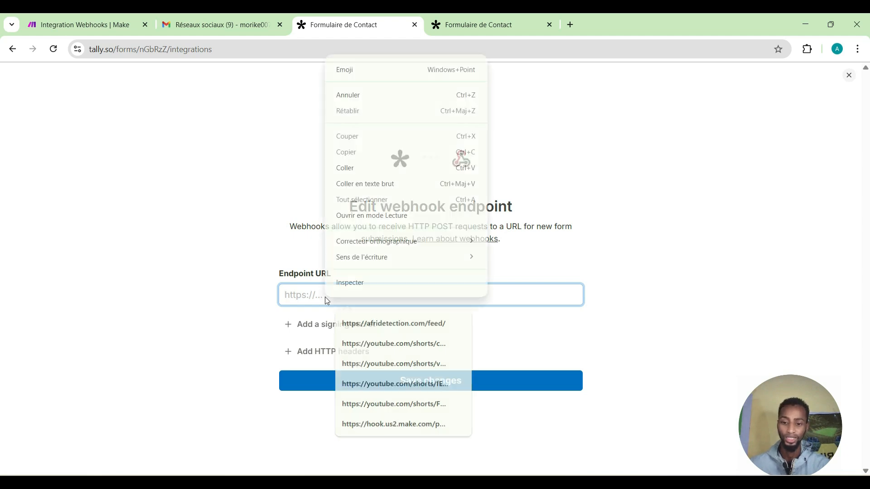
{"action": "left_click", "coordinate": [362, 184]}
{"action": "left_click", "coordinate": [389, 383]}
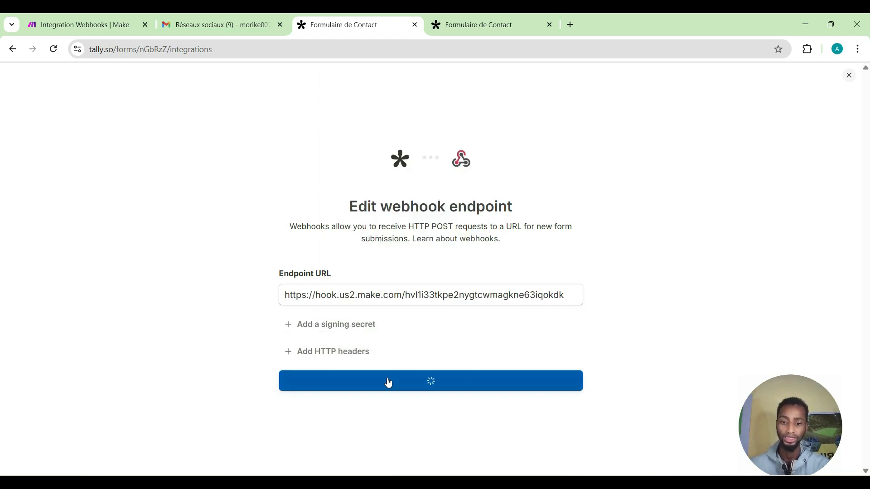
Fill in the published contact form with the last name, first name and email, choose the 1500-2000 budget, and submit it.
{"action": "left_click", "coordinate": [466, 15]}
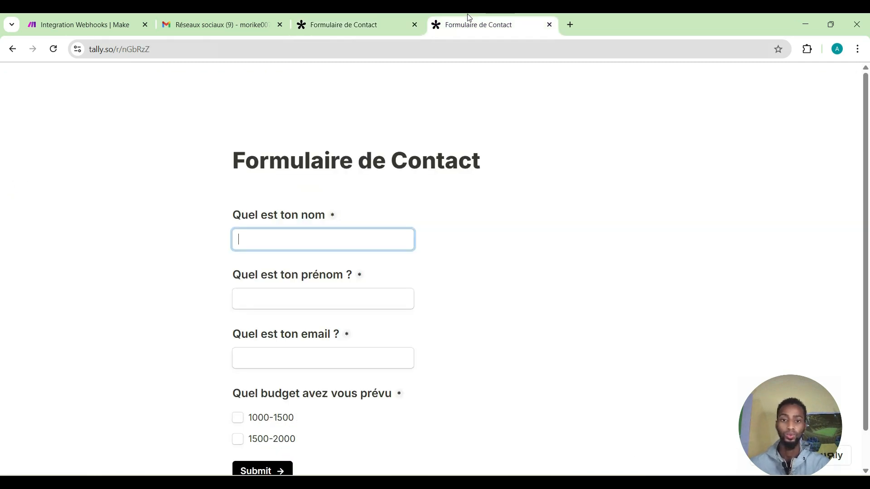
{"action": "left_click", "coordinate": [342, 237]}
{"action": "left_click", "coordinate": [323, 271]}
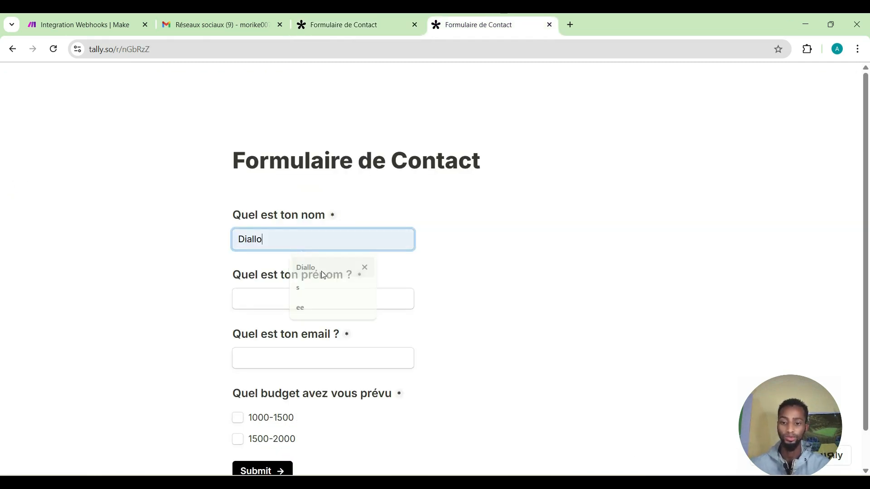
{"action": "left_click", "coordinate": [317, 297]}
{"action": "left_click", "coordinate": [314, 329]}
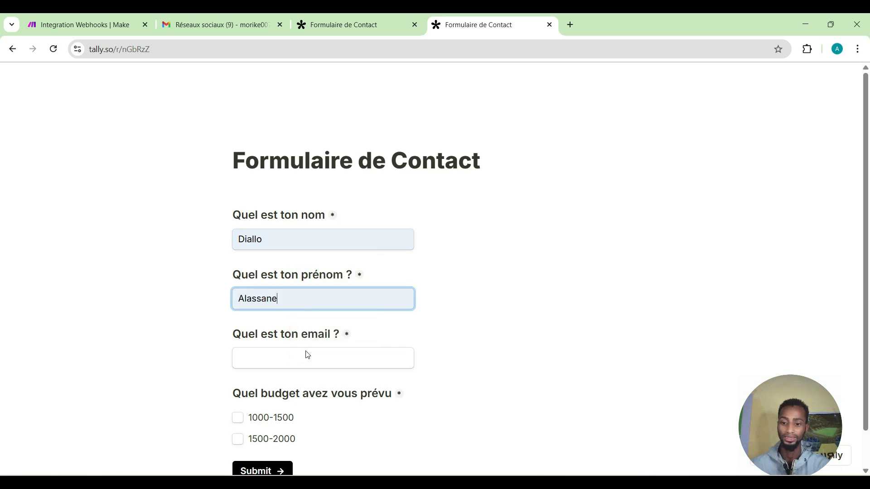
{"action": "left_click", "coordinate": [305, 356]}
{"action": "left_click", "coordinate": [310, 395]}
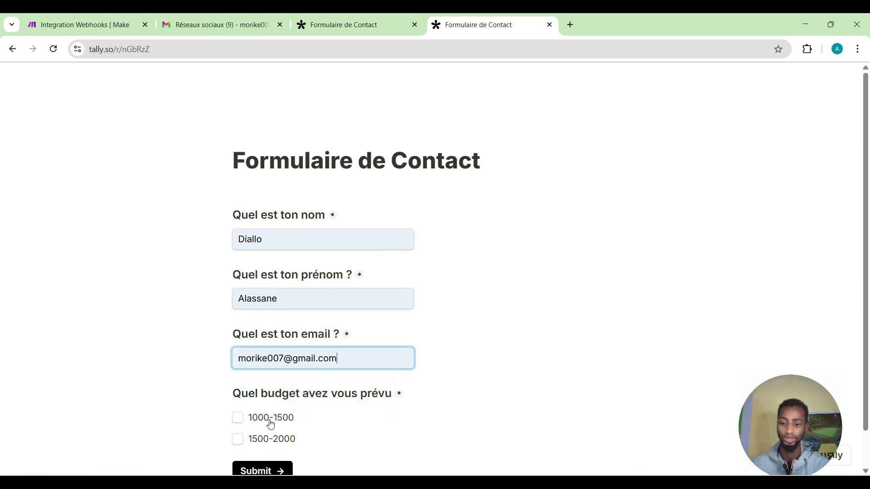
{"action": "left_click", "coordinate": [237, 439]}
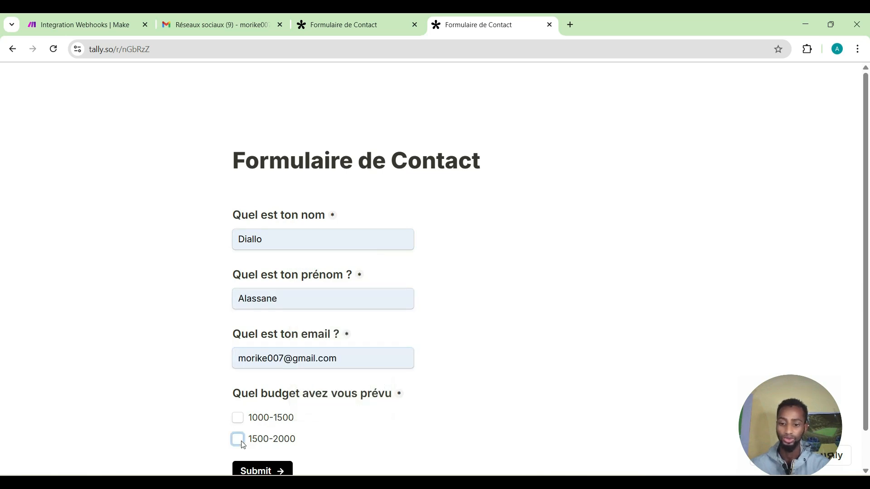
{"action": "left_click", "coordinate": [254, 470]}
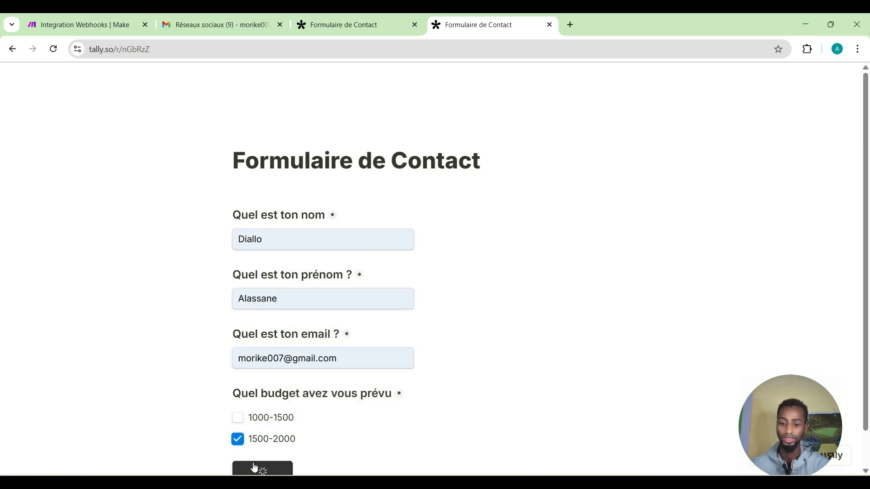
Return to Make, save the webhook module's settings and move the module to the left side of the canvas.
{"action": "left_click", "coordinate": [115, 19]}
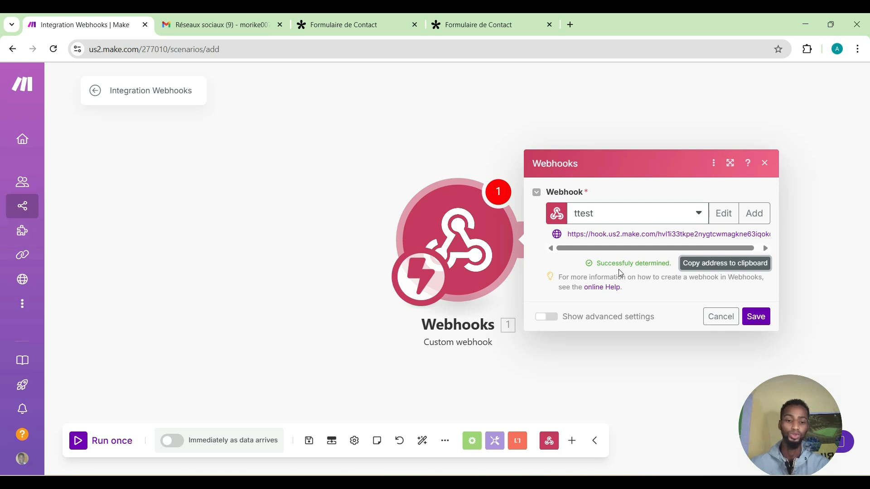
{"action": "left_click", "coordinate": [755, 316]}
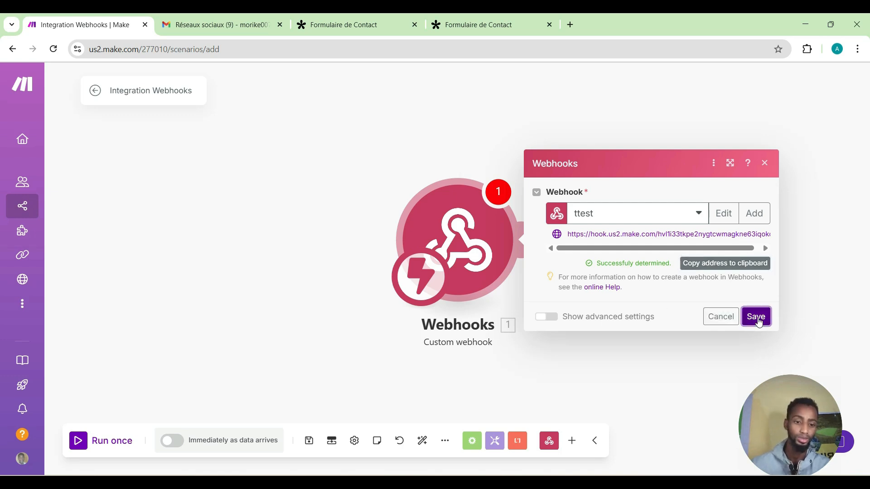
{"action": "left_click_drag", "start_coordinate": [474, 246], "coordinate": [182, 251]}
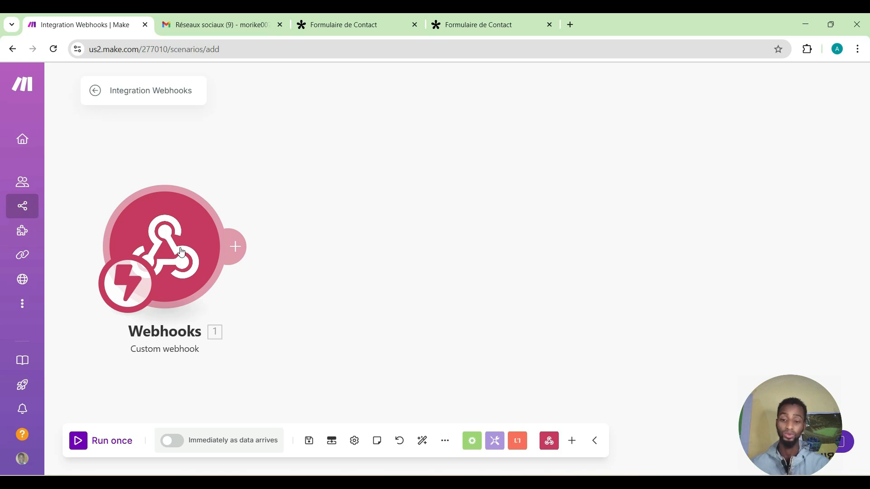
Add a Google Sheets "Add a Row" module after the webhook module.
{"action": "left_click", "coordinate": [235, 246]}
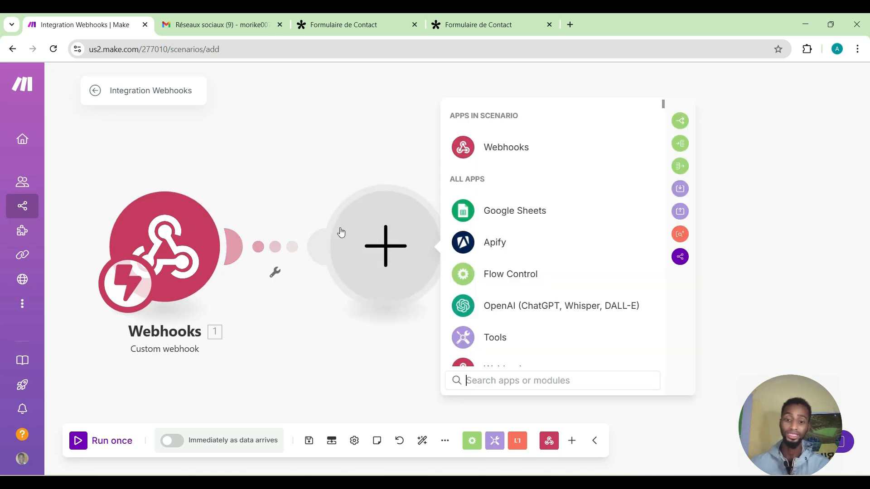
{"action": "left_click", "coordinate": [491, 211]}
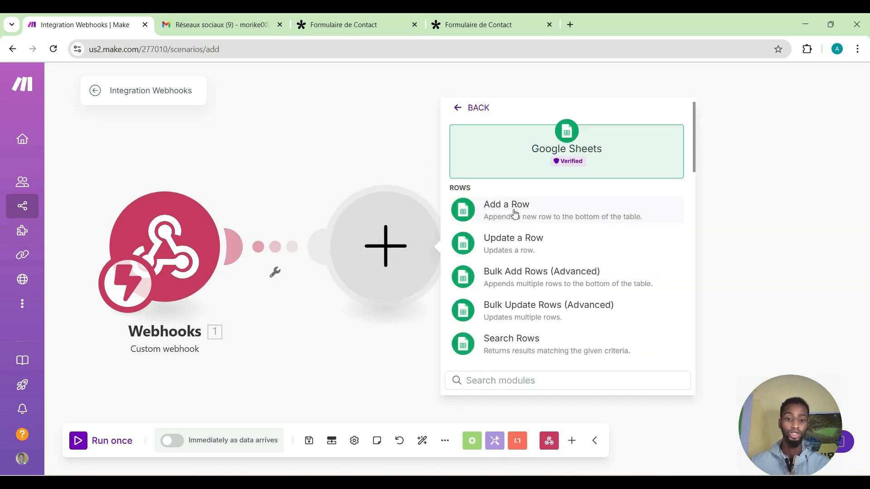
{"action": "left_click", "coordinate": [515, 213]}
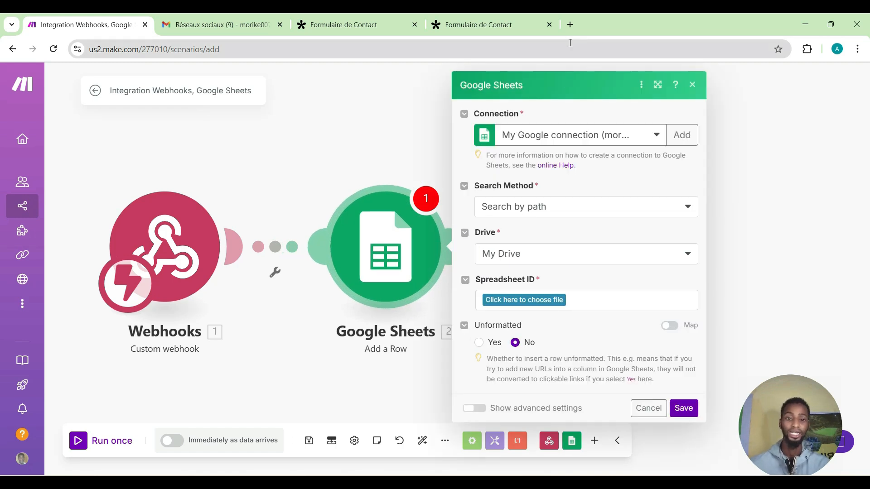
Open Google Sheets in a new browser tab and open the existing CLIENTS spreadsheet.
{"action": "left_click", "coordinate": [571, 24]}
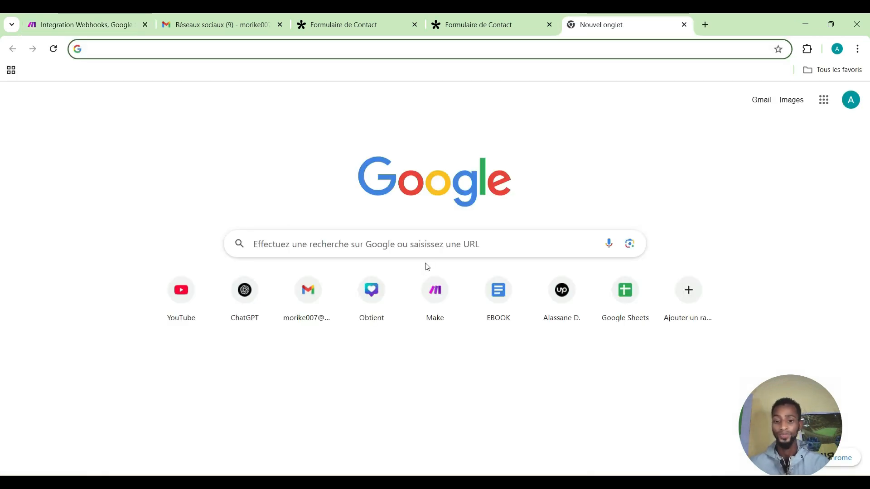
{"action": "left_click", "coordinate": [633, 293]}
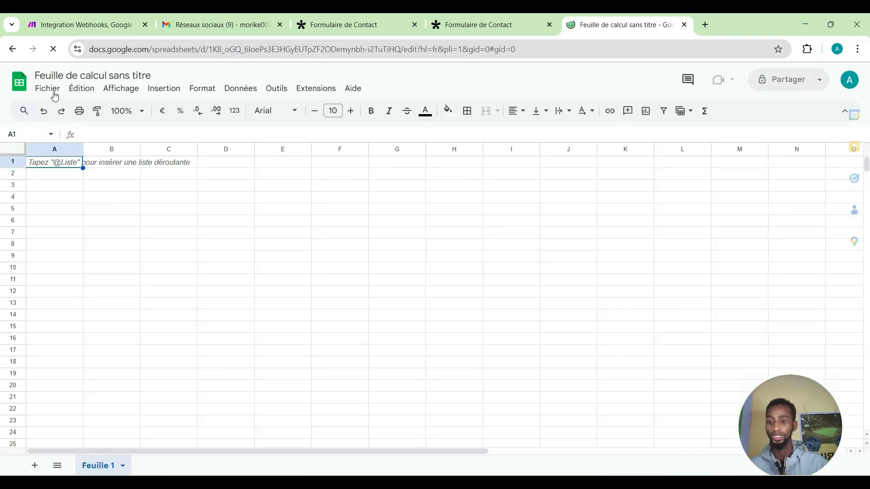
{"action": "left_click", "coordinate": [59, 99]}
{"action": "left_click", "coordinate": [53, 96]}
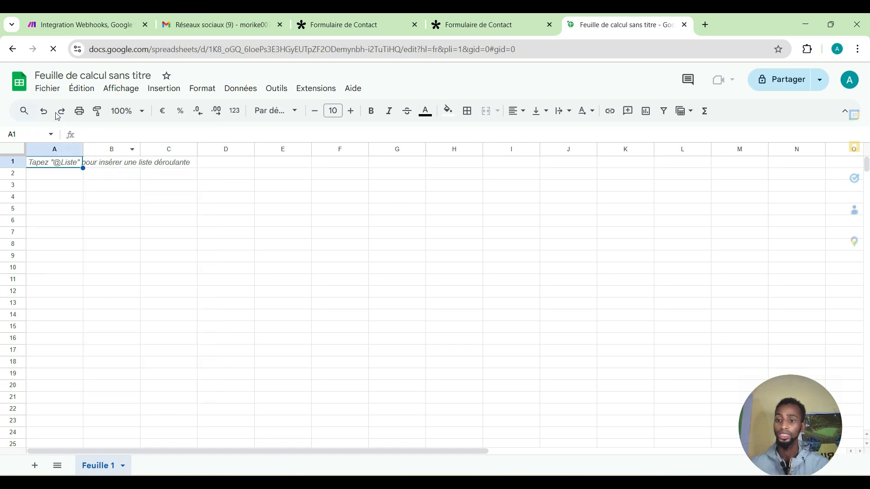
{"action": "left_click", "coordinate": [48, 92]}
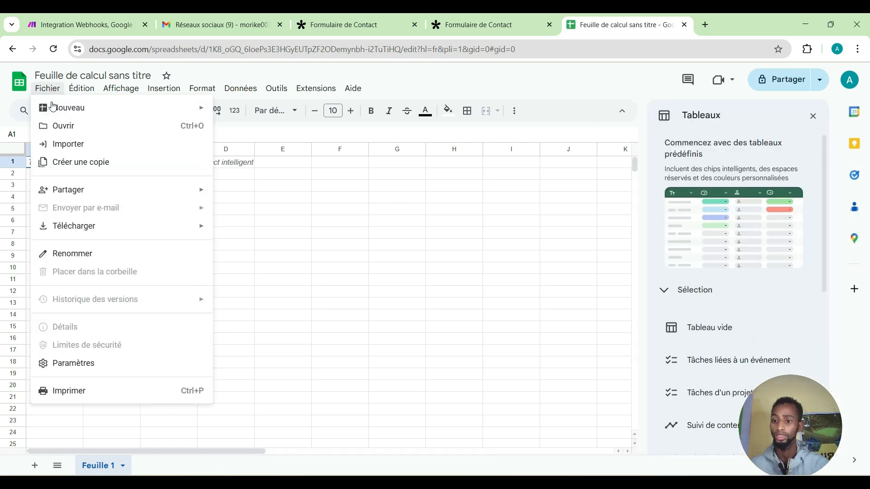
{"action": "left_click", "coordinate": [61, 125]}
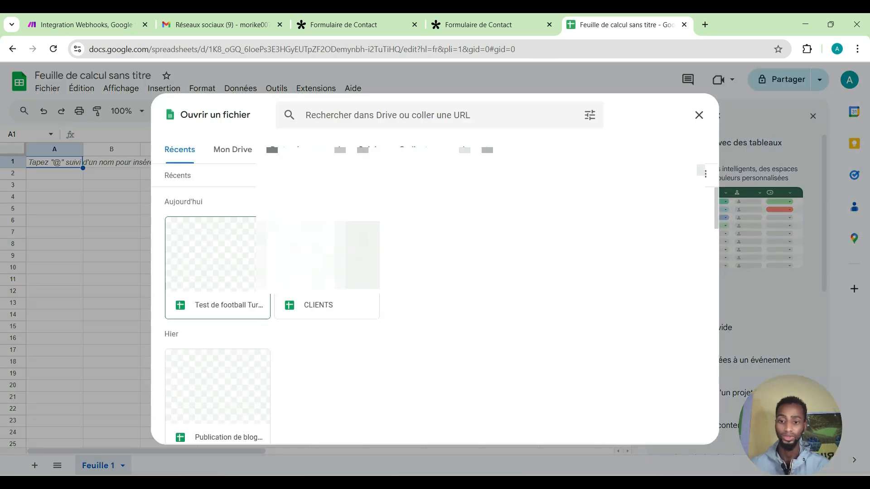
{"action": "left_click", "coordinate": [334, 300]}
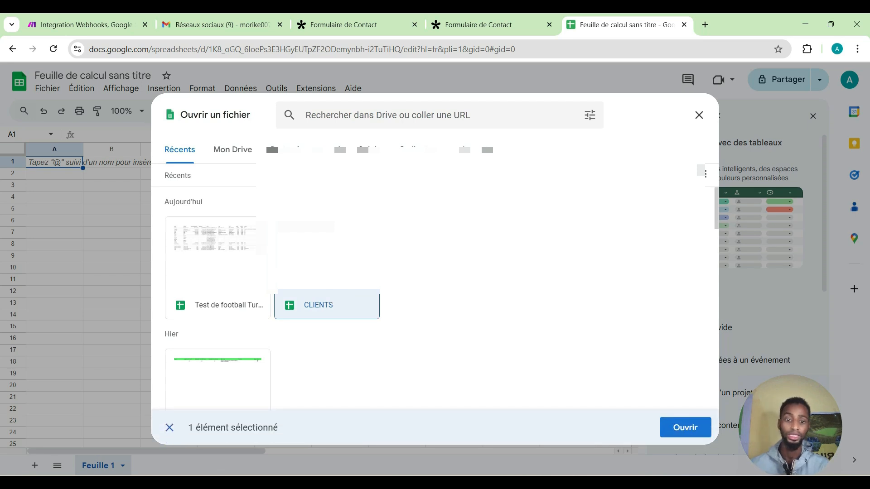
{"action": "left_click", "coordinate": [683, 426]}
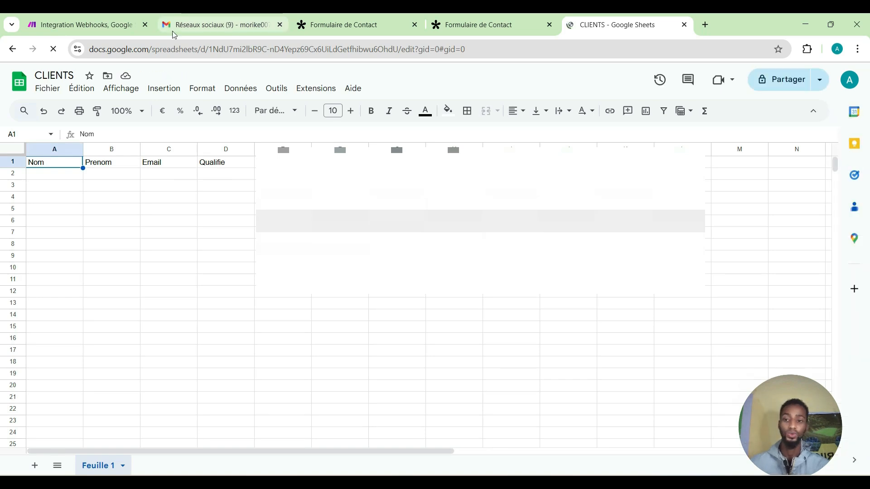
In Make, set the Google Sheets module's search method to Select from all and enter the spreadsheet ID copied from the CLIENTS address.
{"action": "left_click", "coordinate": [111, 28]}
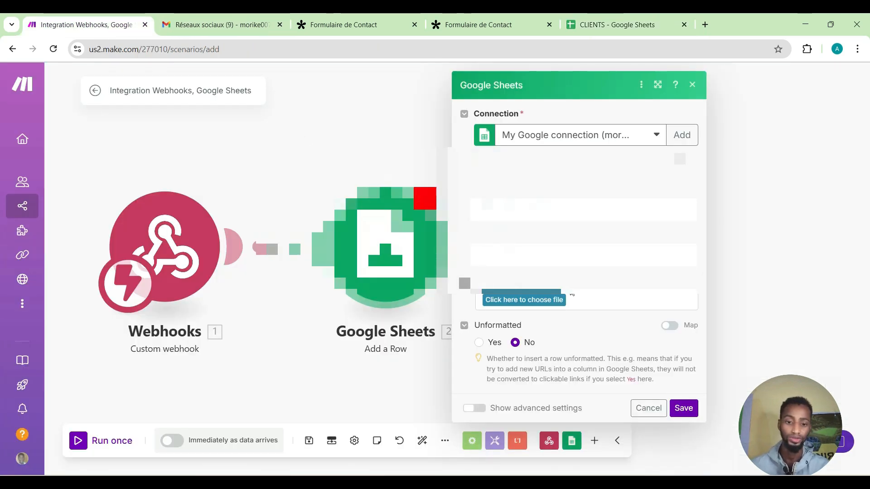
{"action": "left_click", "coordinate": [583, 210]}
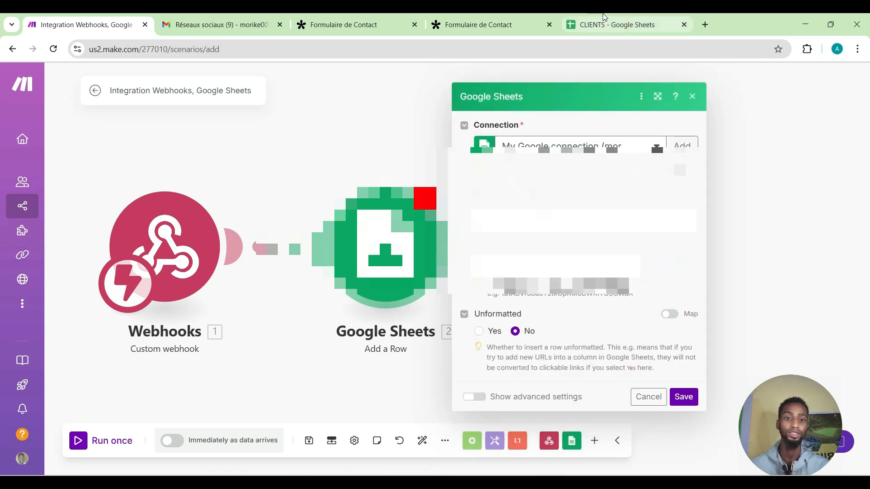
{"action": "left_click", "coordinate": [605, 19]}
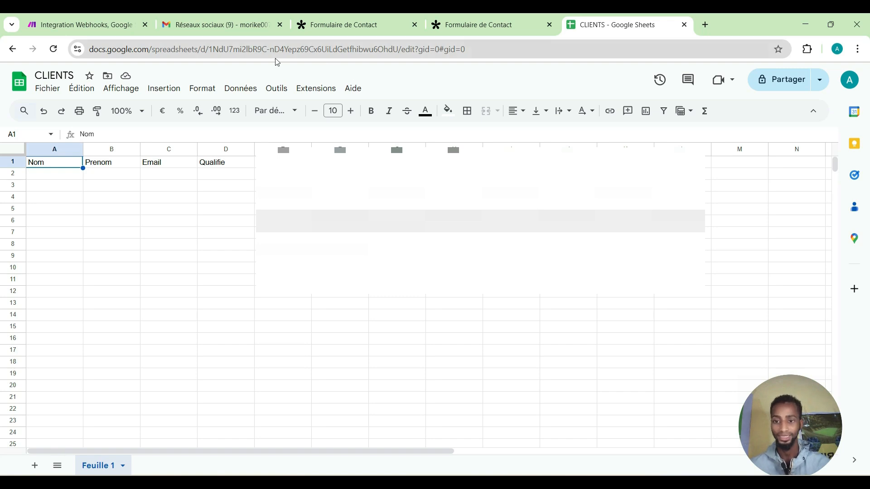
{"action": "left_click_drag", "start_coordinate": [210, 53], "coordinate": [399, 54]}
{"action": "right_click", "coordinate": [382, 53]}
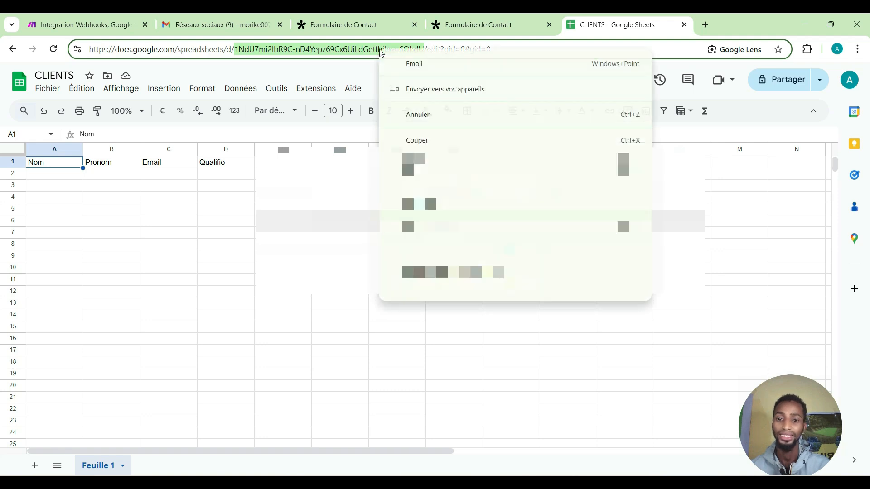
{"action": "left_click", "coordinate": [416, 158]}
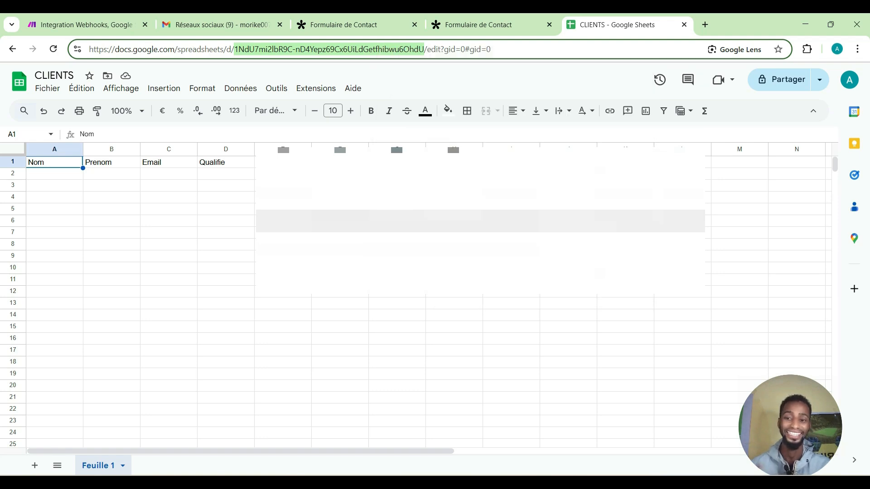
{"action": "left_click", "coordinate": [114, 28]}
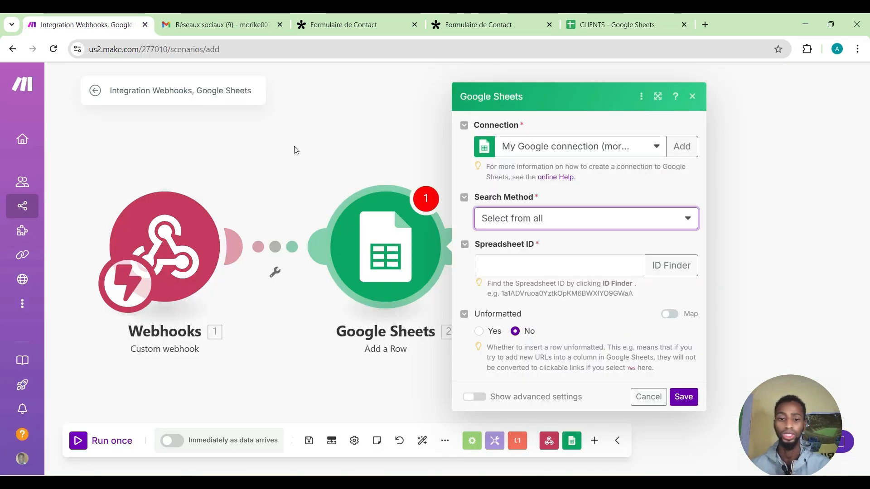
{"action": "left_click", "coordinate": [485, 266]}
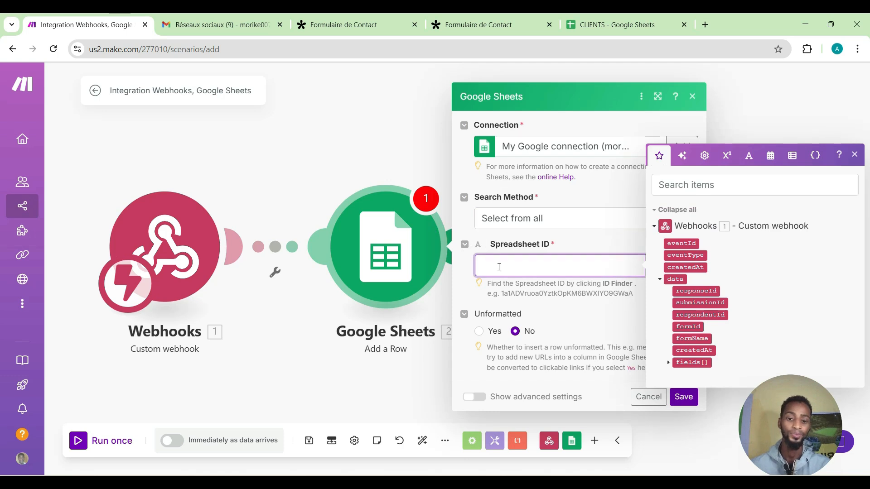
{"action": "right_click", "coordinate": [497, 266]}
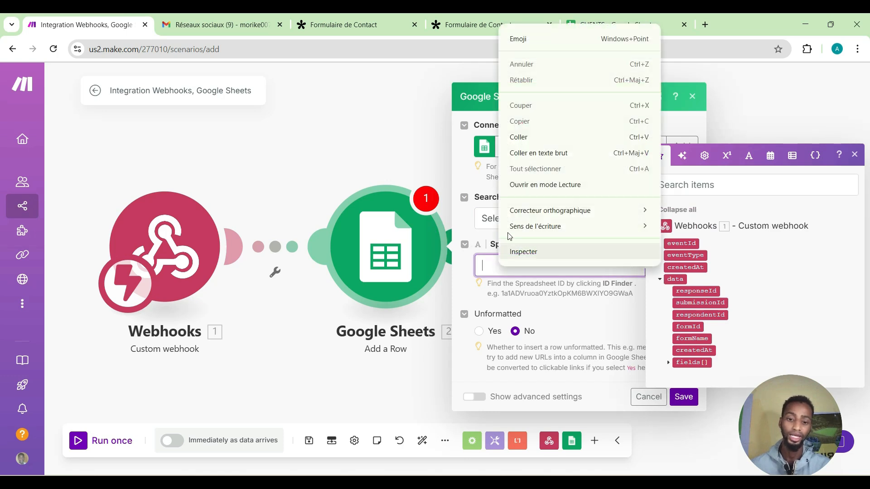
{"action": "left_click", "coordinate": [522, 155]}
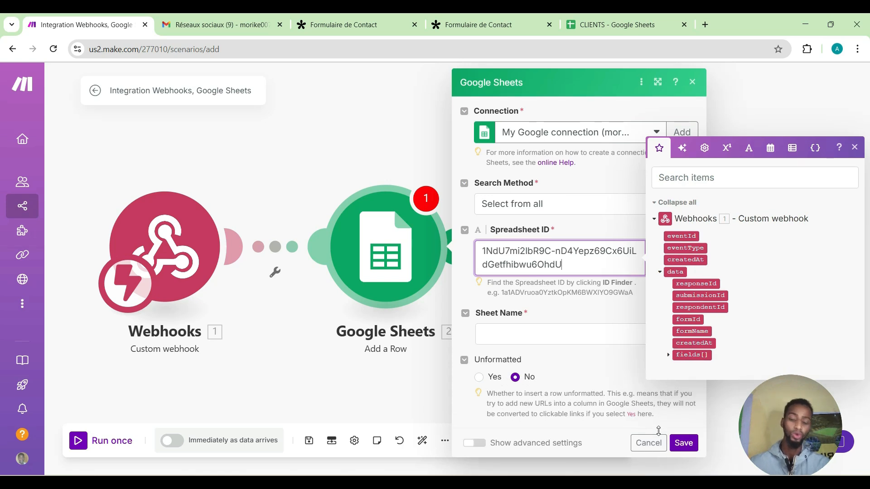
Choose Feuille 1 as the sheet name and save the Google Sheets module's settings.
{"action": "left_click", "coordinate": [607, 345]}
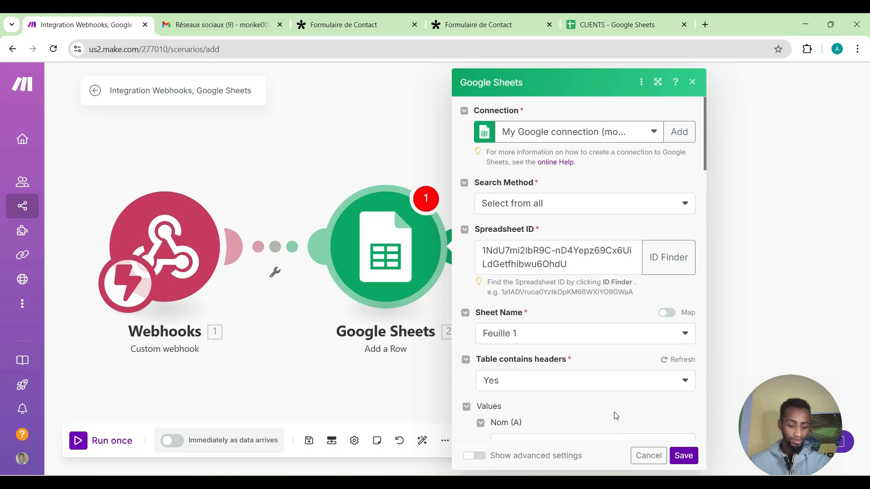
{"action": "scroll", "coordinate": [616, 416], "scroll_direction": "down", "scroll_amount": 1}
{"action": "scroll", "coordinate": [616, 415], "scroll_direction": "down", "scroll_amount": 4}
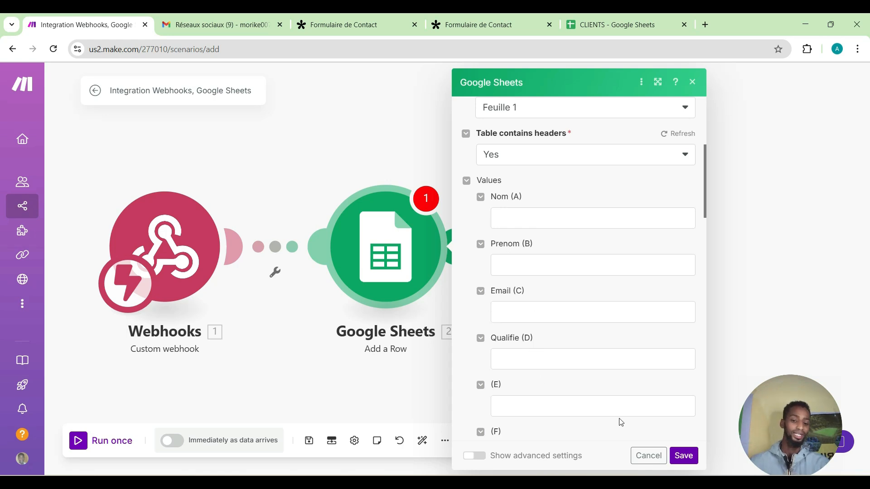
{"action": "left_click", "coordinate": [684, 456]}
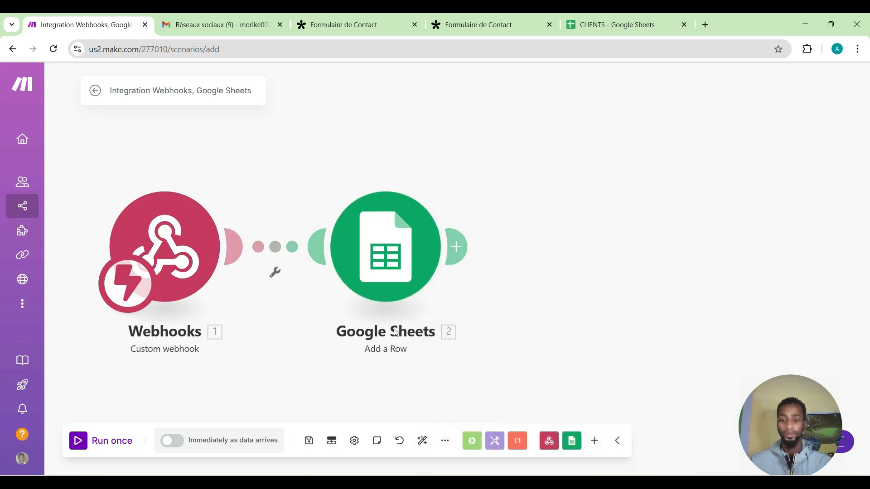
Unlink the Google Sheets module from the webhook and run the saved scenario once to listen for data.
{"action": "left_click", "coordinate": [274, 273]}
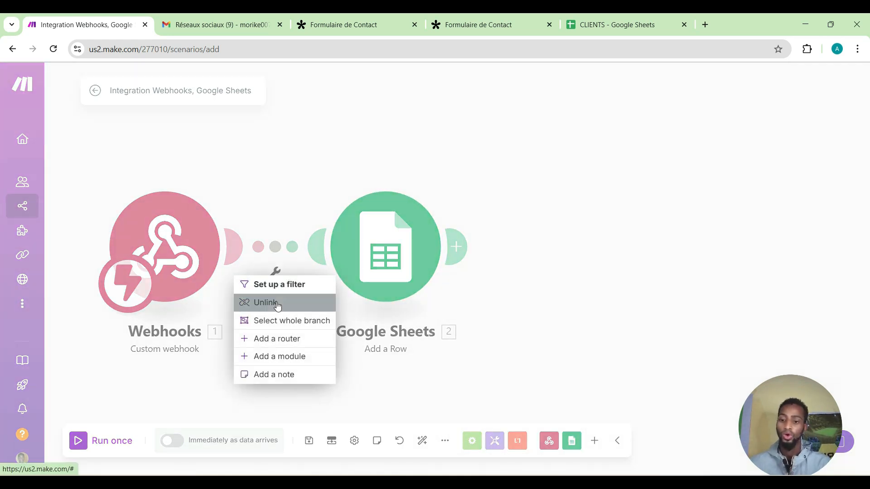
{"action": "left_click", "coordinate": [277, 304]}
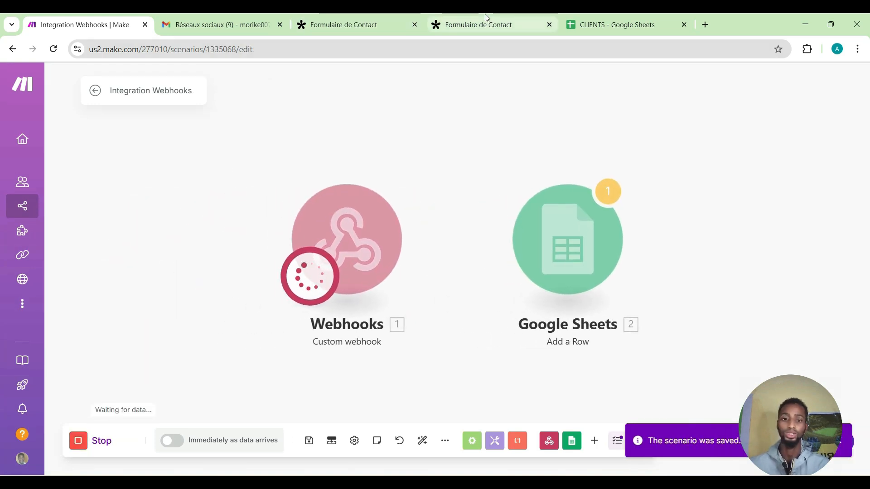
Reload the published contact form, fill in the last name, first name and email, choose the 1500-2000 budget, and submit it.
{"action": "left_click", "coordinate": [485, 18]}
{"action": "left_click", "coordinate": [404, 53]}
{"action": "key", "text": "Return"}
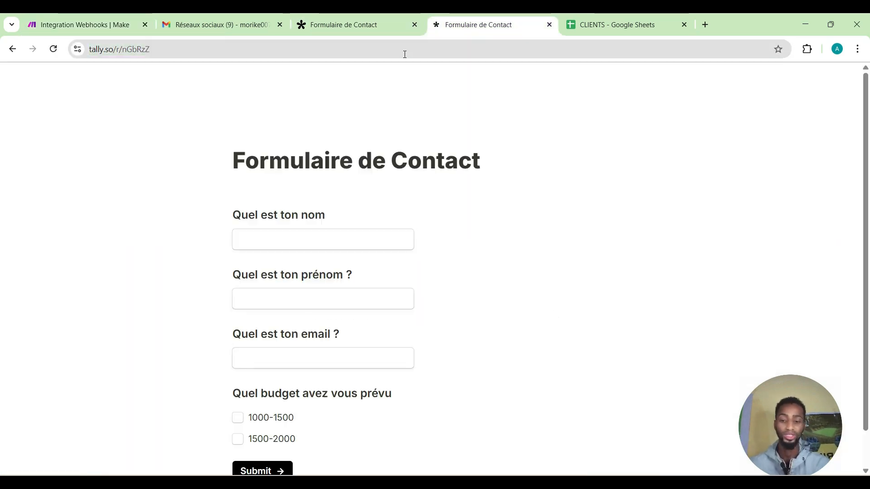
{"action": "left_click", "coordinate": [332, 245]}
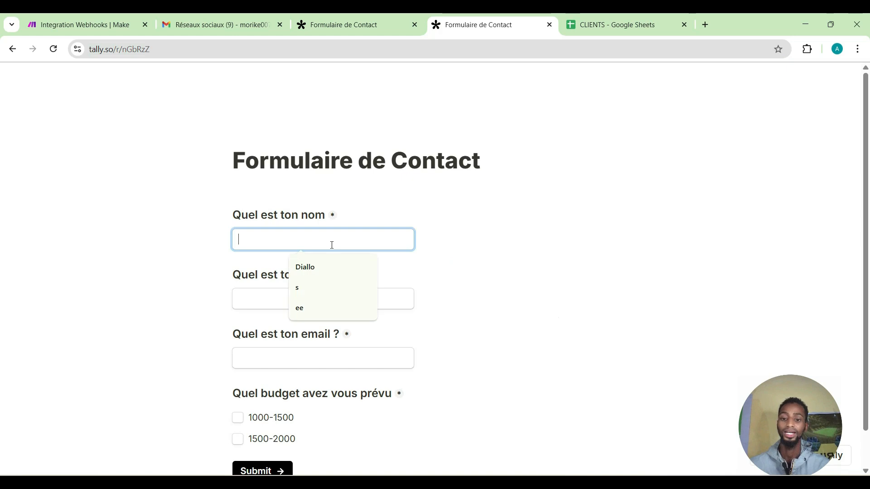
{"action": "left_click", "coordinate": [324, 275]}
{"action": "left_click", "coordinate": [317, 302]}
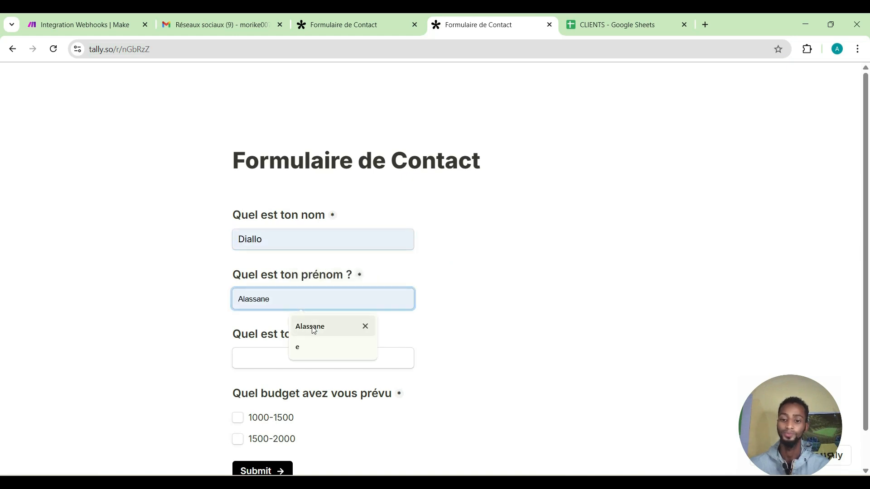
{"action": "left_click", "coordinate": [314, 331]}
{"action": "left_click", "coordinate": [303, 357]}
{"action": "left_click", "coordinate": [305, 388]}
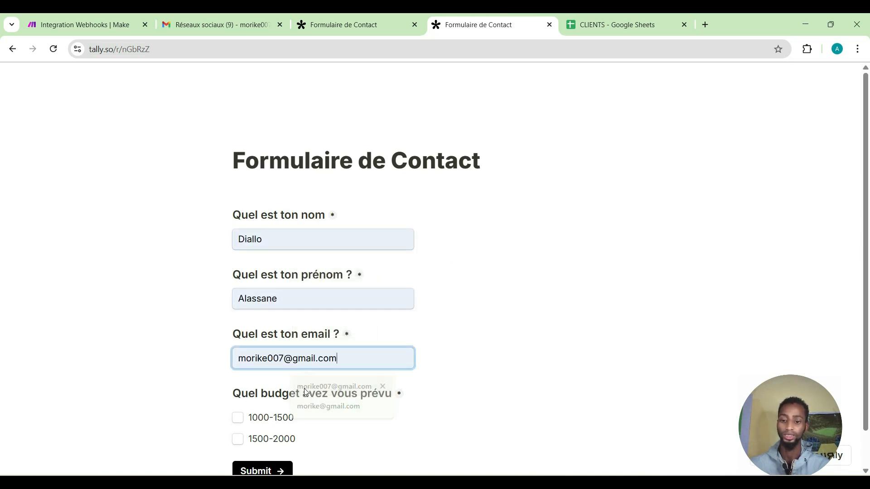
{"action": "left_click", "coordinate": [238, 439]}
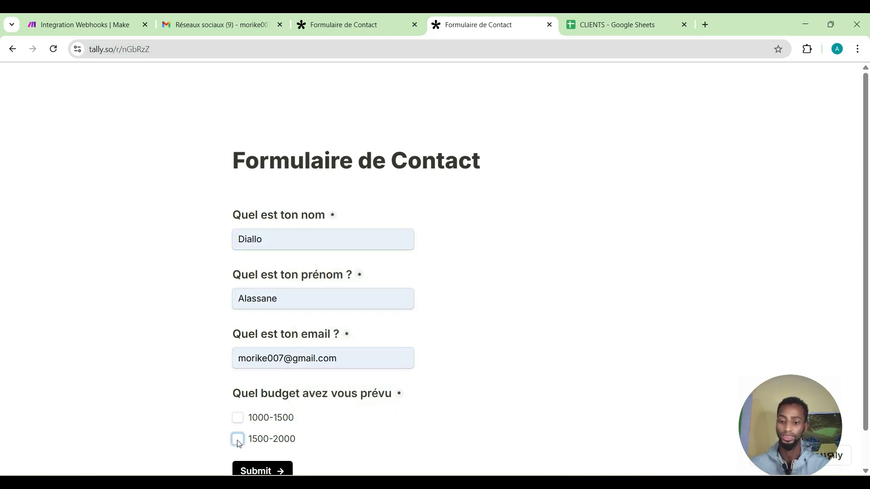
{"action": "left_click", "coordinate": [255, 472]}
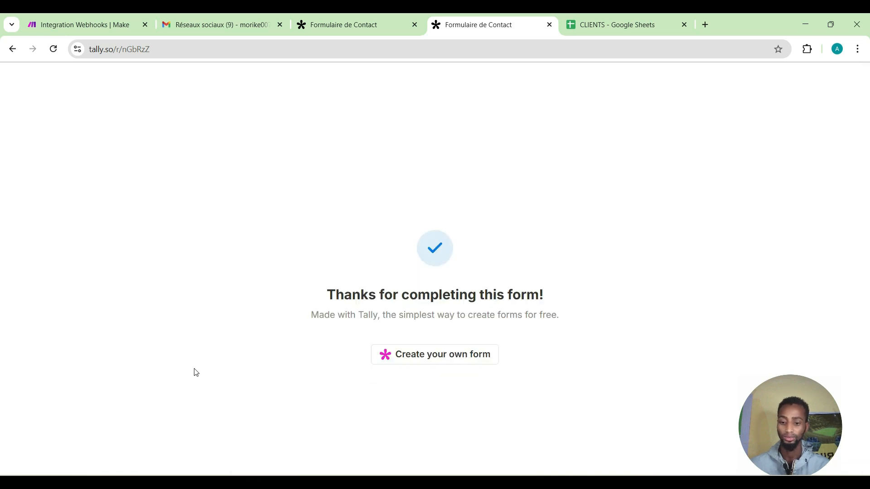
Return to Make and examine the webhook's output bundle, expanding its data and the first three field collections.
{"action": "left_click", "coordinate": [113, 27]}
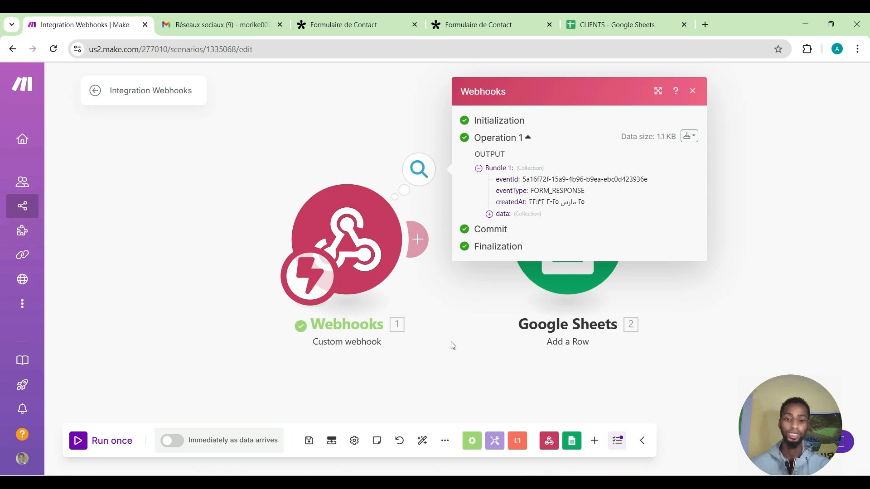
{"action": "left_click", "coordinate": [490, 215]}
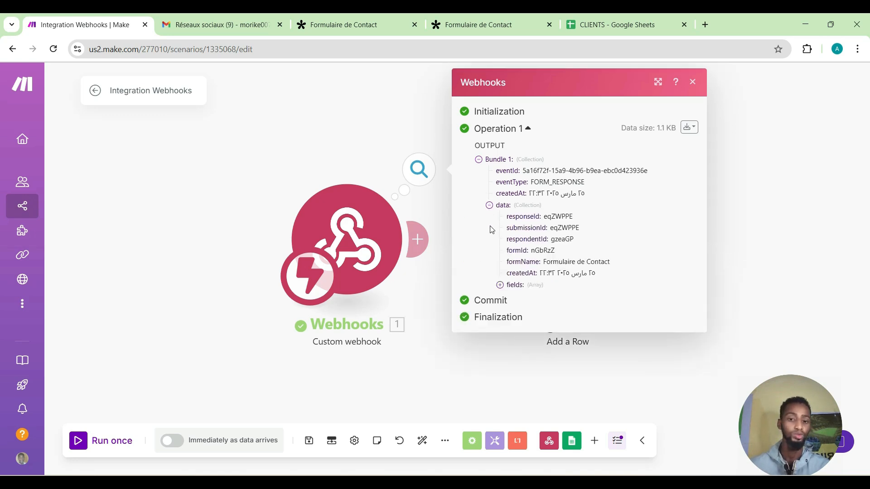
{"action": "left_click", "coordinate": [501, 287]}
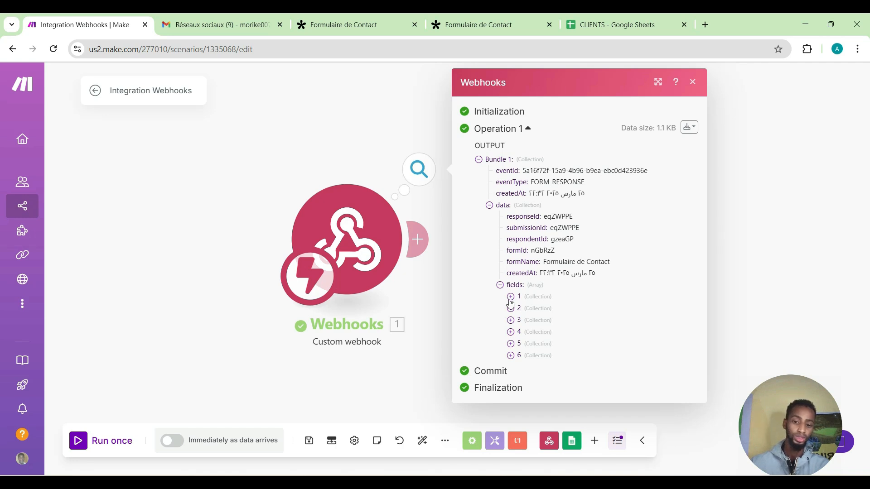
{"action": "left_click", "coordinate": [510, 299]}
{"action": "left_click", "coordinate": [510, 300]}
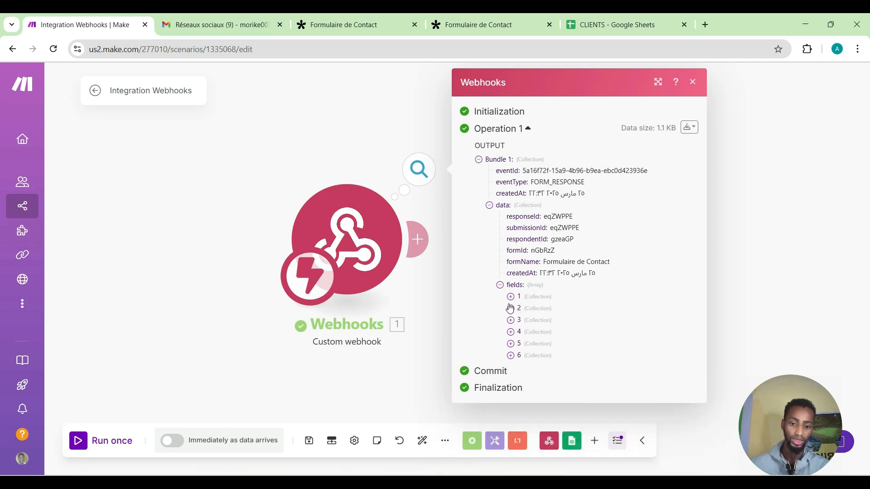
{"action": "left_click", "coordinate": [510, 309]}
{"action": "left_click", "coordinate": [510, 308]}
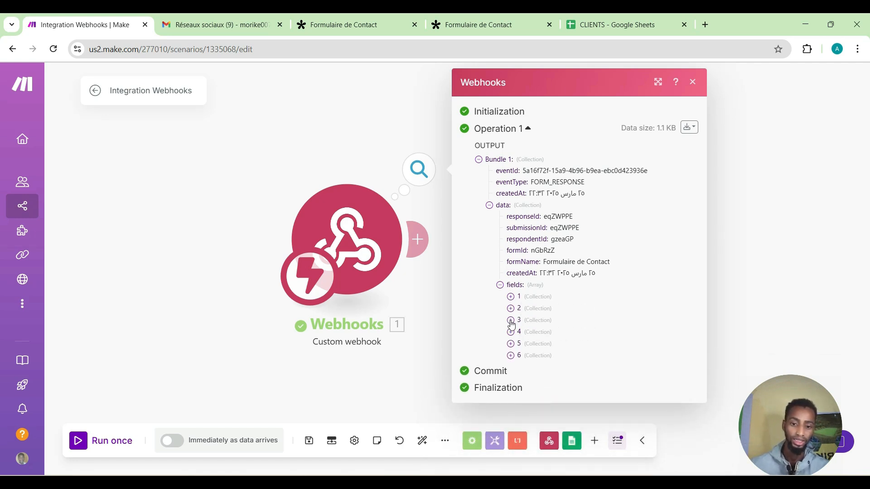
{"action": "left_click", "coordinate": [510, 321]}
{"action": "left_click", "coordinate": [510, 321]}
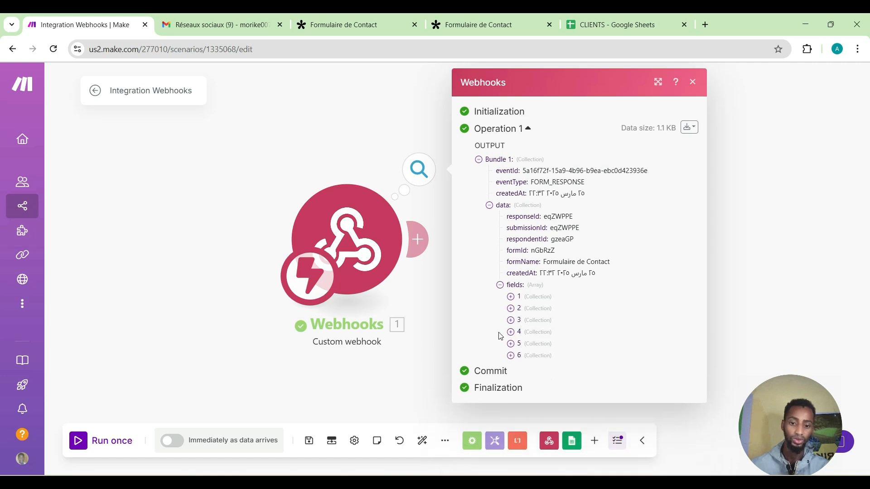
{"action": "left_click", "coordinate": [433, 309]}
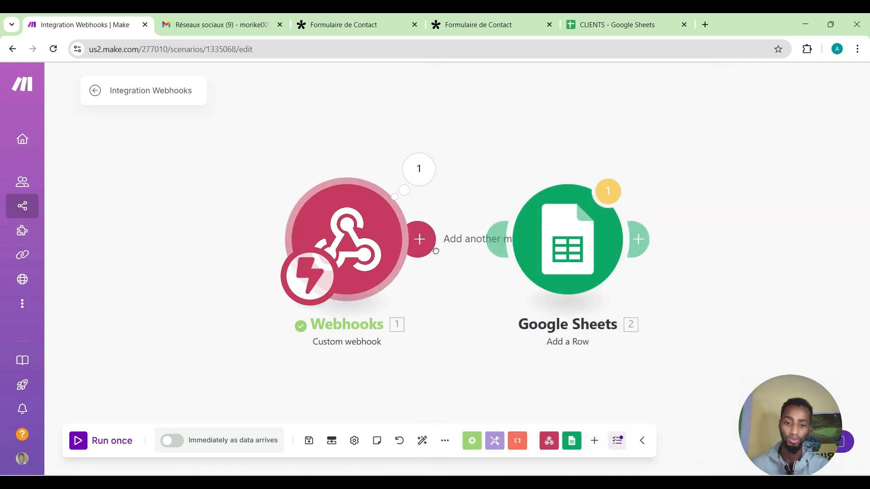
Relink the Google Sheets module to the webhook and map its Nom (A) column to the value of data.fields[1].
{"action": "left_click", "coordinate": [575, 253]}
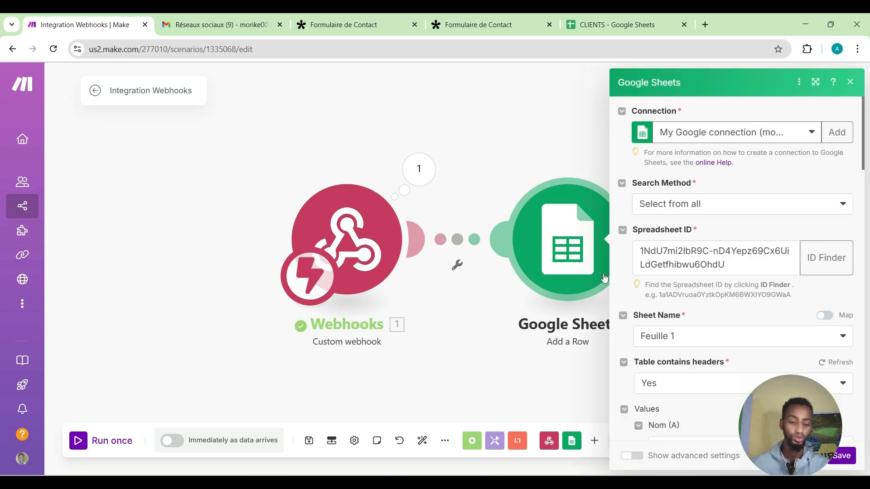
{"action": "left_click", "coordinate": [701, 333]}
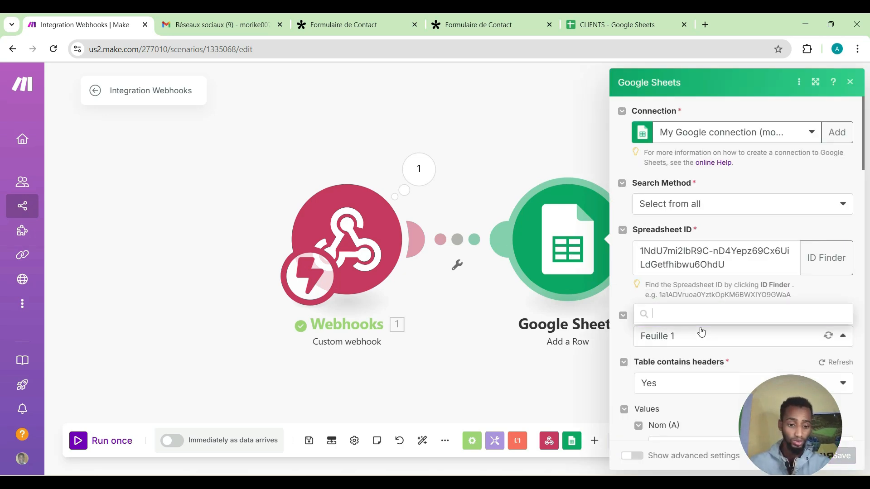
{"action": "scroll", "coordinate": [712, 236], "scroll_direction": "down", "scroll_amount": 5}
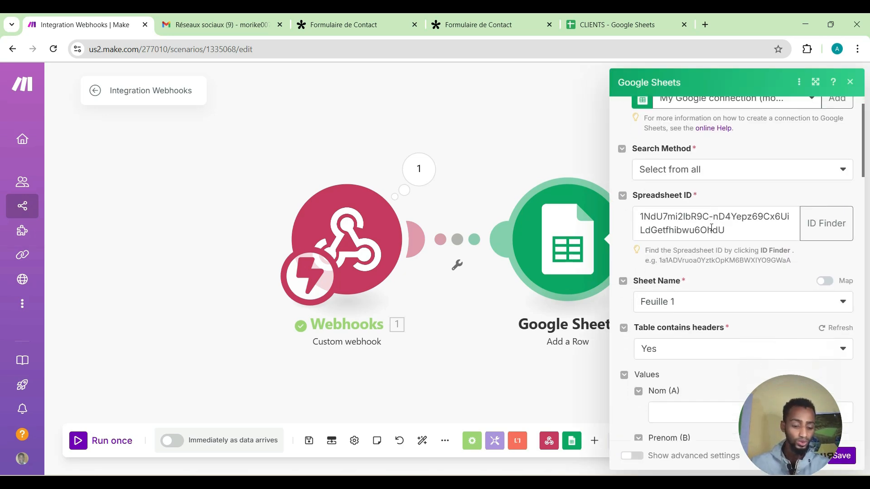
{"action": "left_click", "coordinate": [707, 226]}
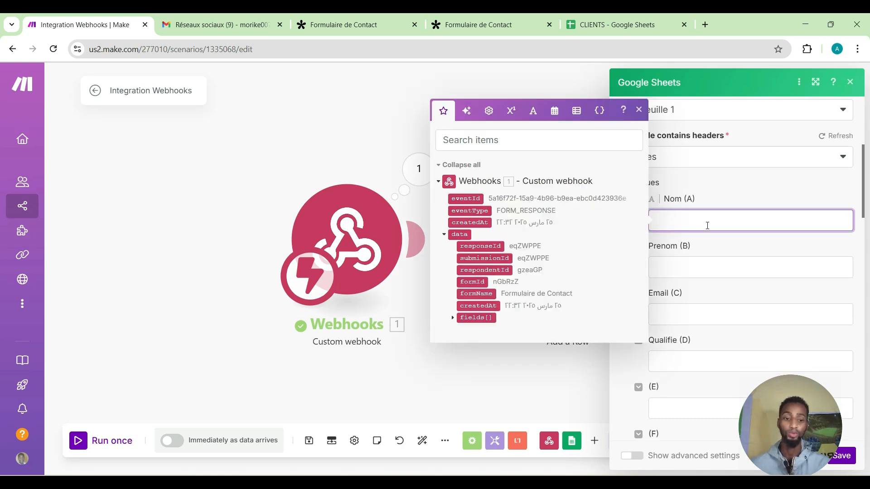
{"action": "left_click", "coordinate": [453, 318]}
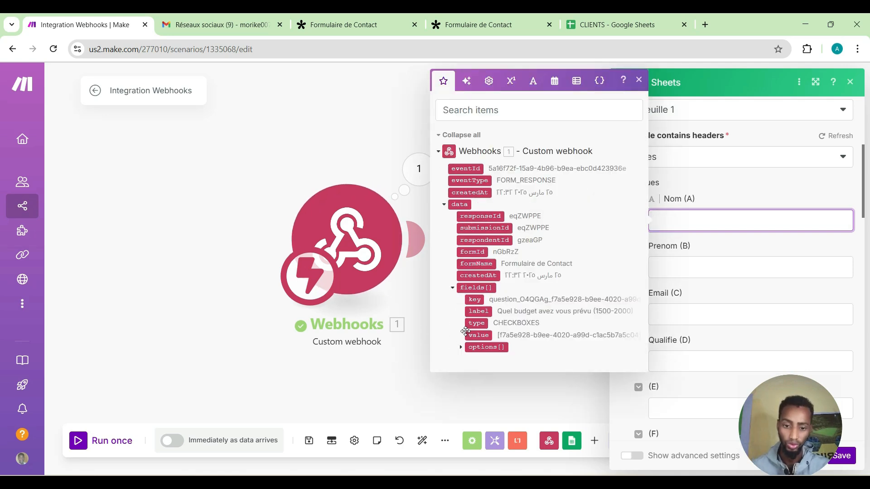
{"action": "left_click", "coordinate": [488, 335]}
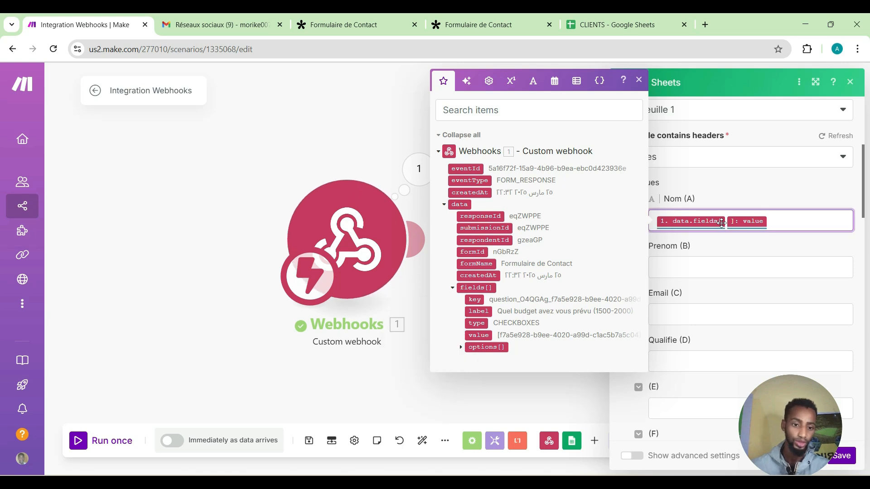
{"action": "left_click", "coordinate": [727, 221]}
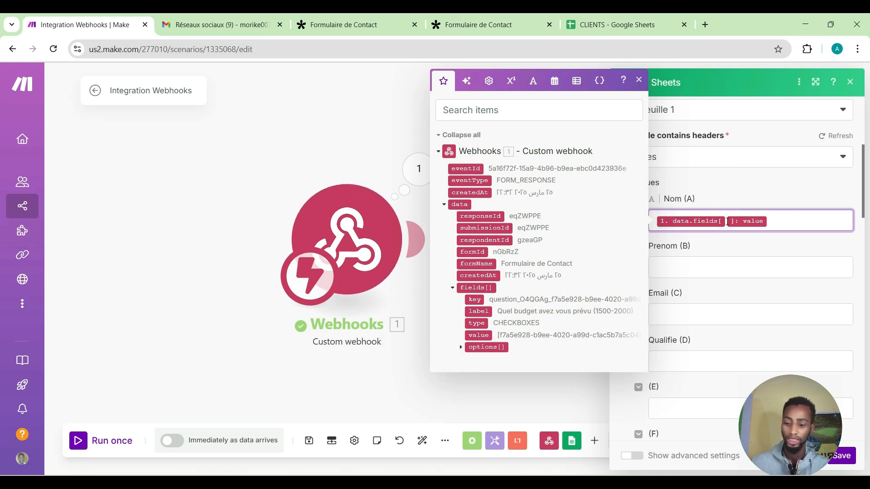
{"action": "left_click", "coordinate": [727, 221]}
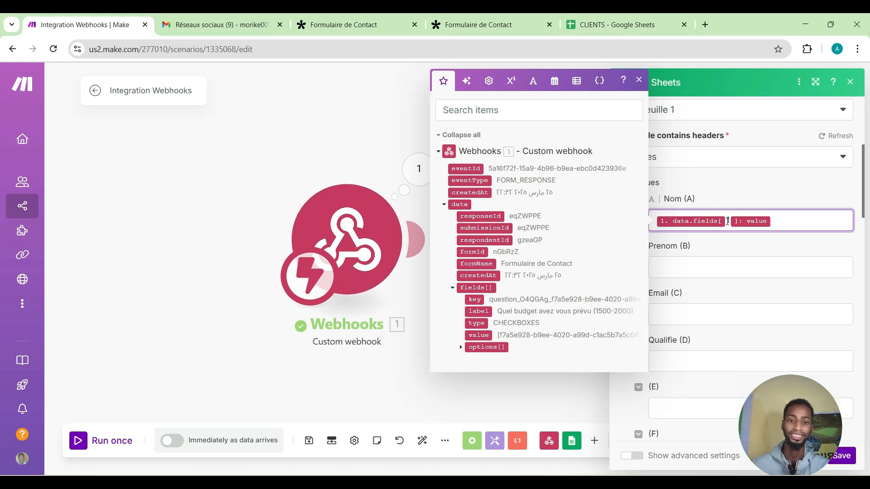
Check the question order on the reloaded contact form, and map the Prenom (B) column in Make to the value of data.fields[2].
{"action": "left_click", "coordinate": [515, 28]}
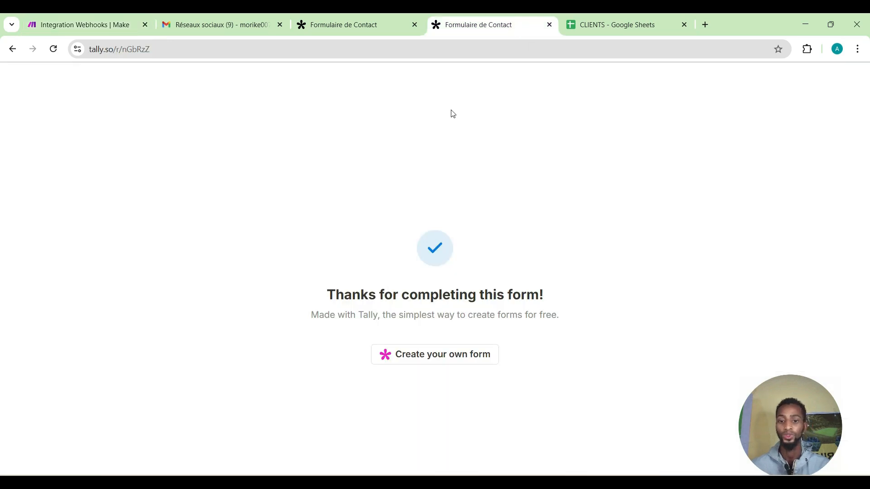
{"action": "key", "text": "F5"}
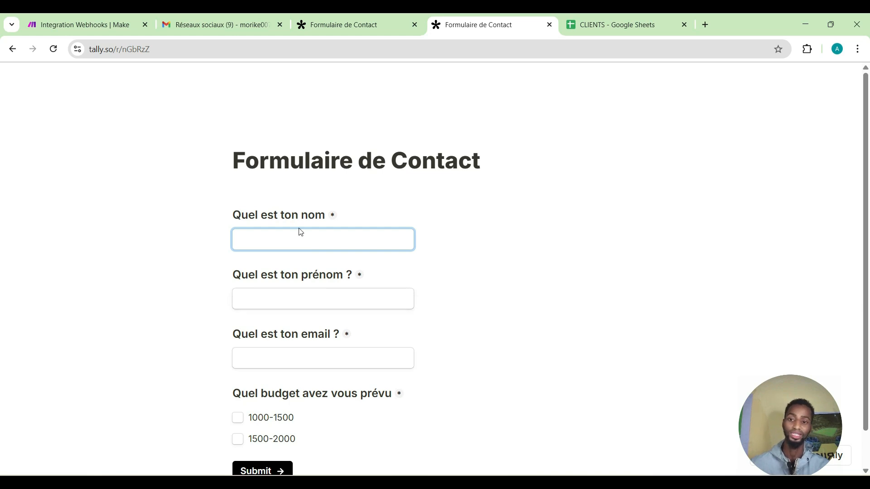
{"action": "left_click", "coordinate": [109, 23]}
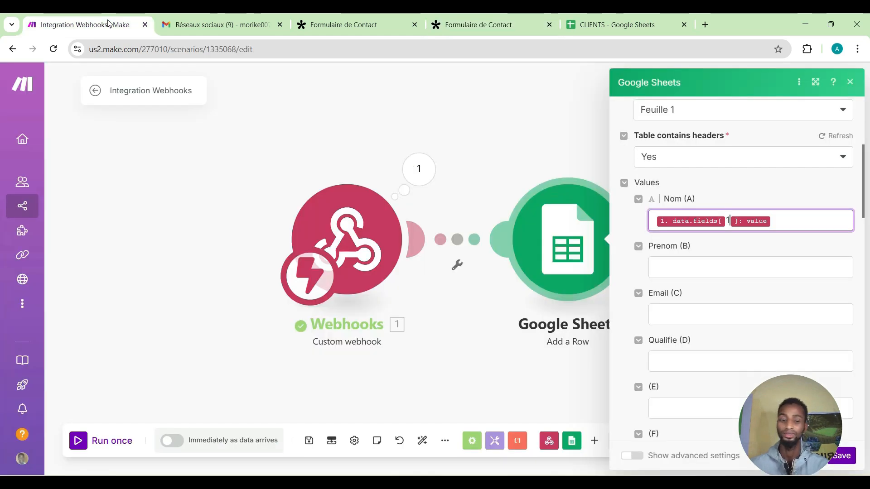
{"action": "left_click", "coordinate": [676, 268]}
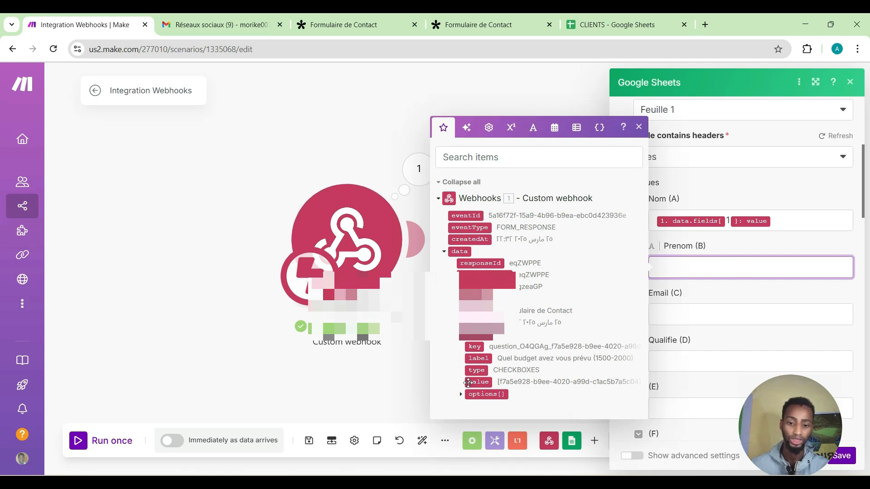
{"action": "left_click_drag", "start_coordinate": [468, 383], "coordinate": [731, 267]}
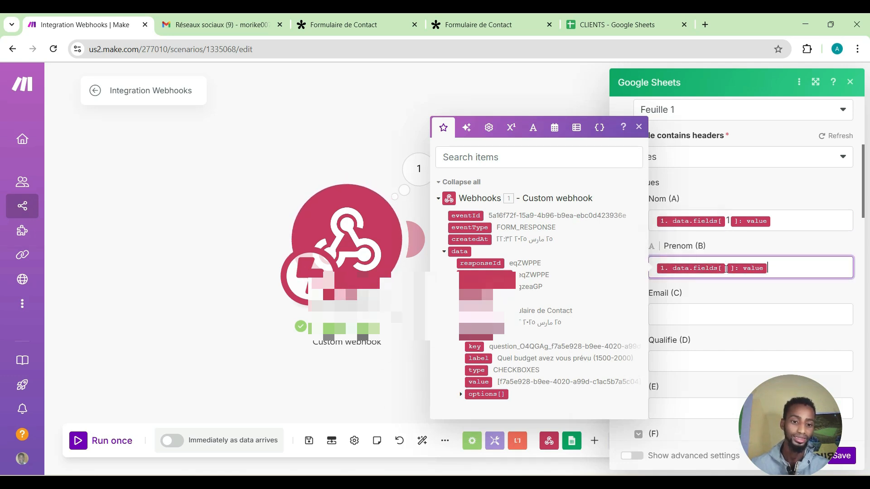
{"action": "left_click", "coordinate": [726, 268]}
{"action": "type", "text": "2"}
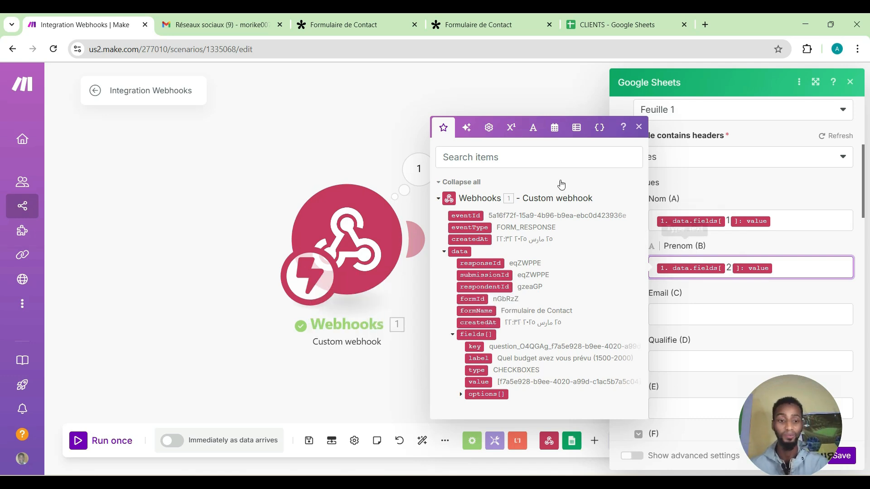
Close the Google Sheets settings and examine the webhook's output bundle down to the list of field collections.
{"action": "left_click", "coordinate": [393, 108]}
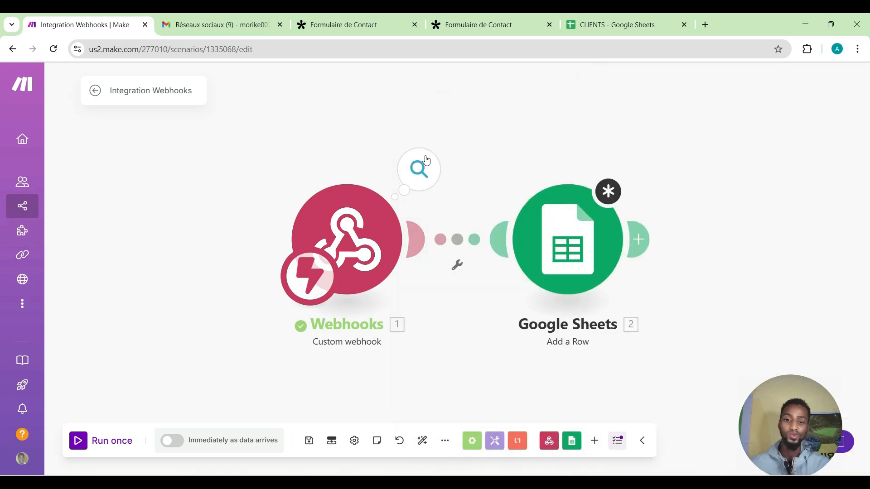
{"action": "left_click", "coordinate": [421, 167]}
{"action": "left_click", "coordinate": [490, 214]}
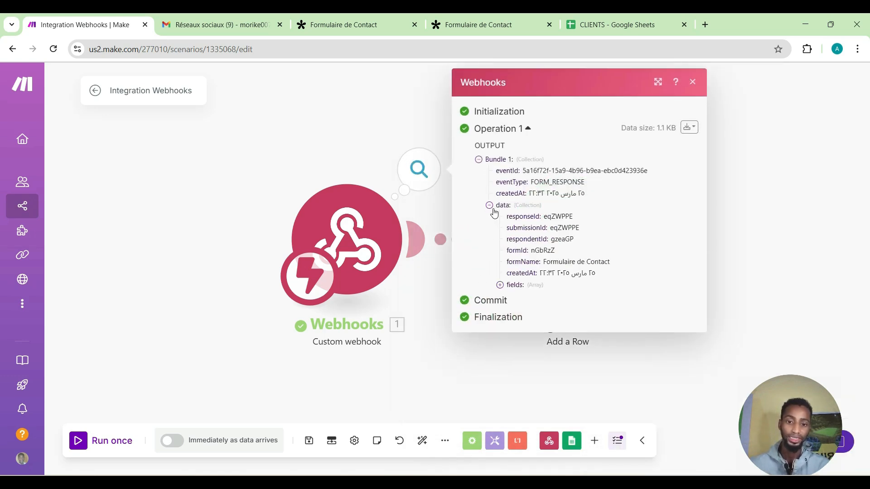
{"action": "left_click", "coordinate": [491, 207]}
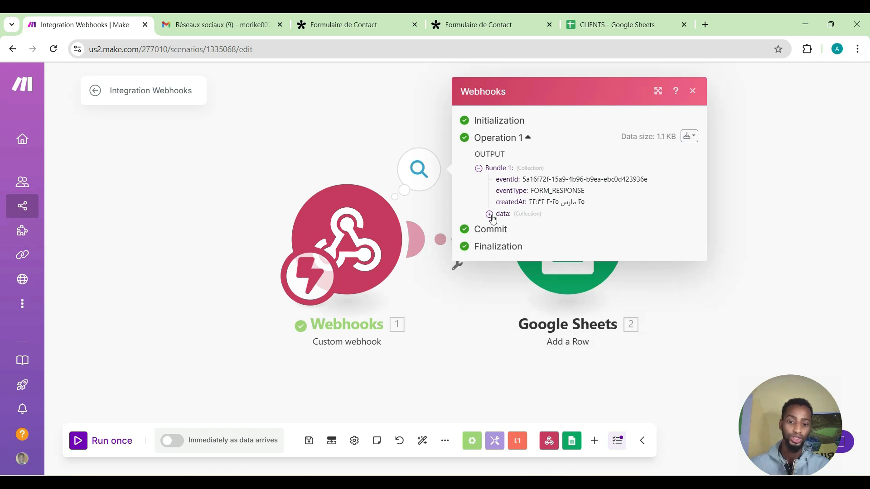
{"action": "left_click", "coordinate": [490, 215]}
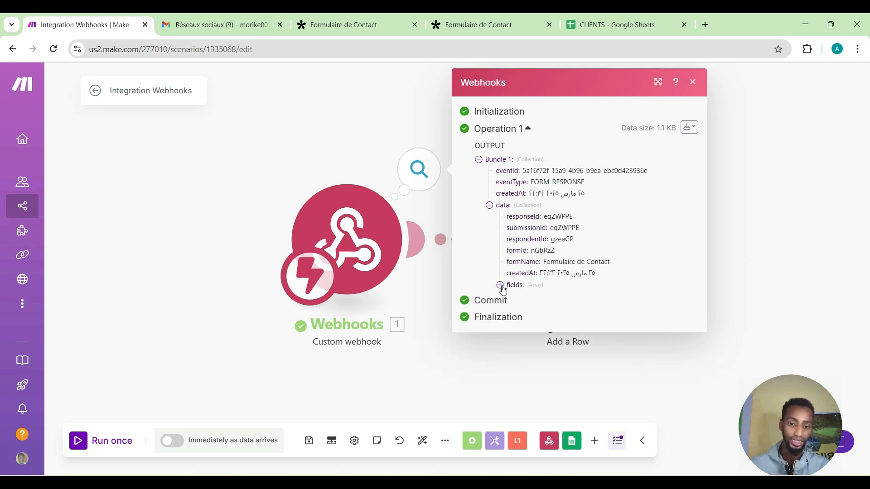
{"action": "left_click", "coordinate": [500, 286]}
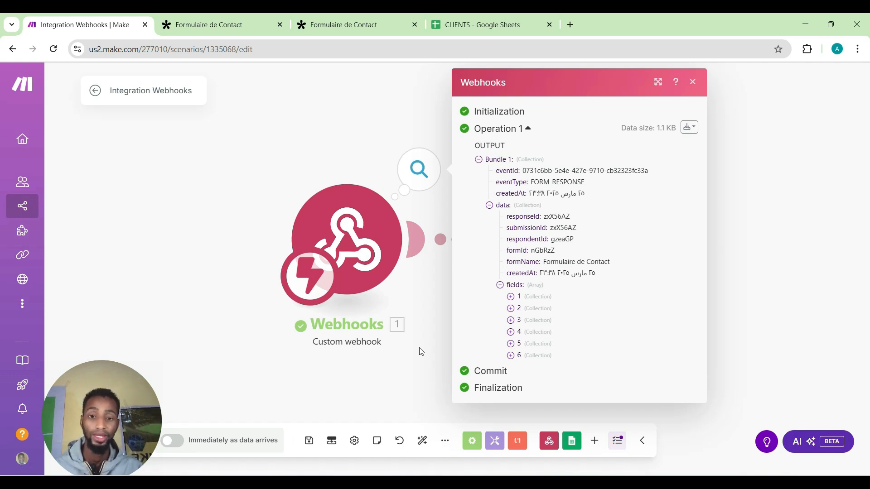
{"action": "left_click", "coordinate": [421, 352]}
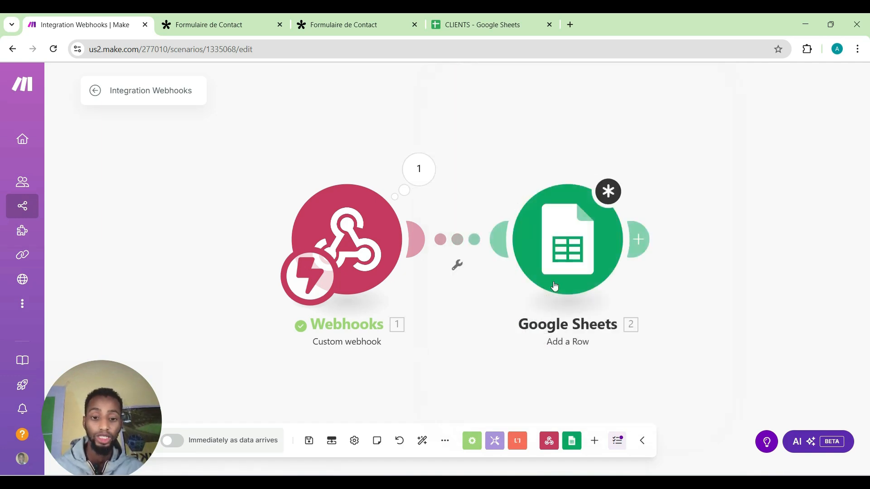
Reopen the Google Sheets module's settings and map the Email (C) column to the value of data.fields[3].
{"action": "left_click", "coordinate": [554, 284]}
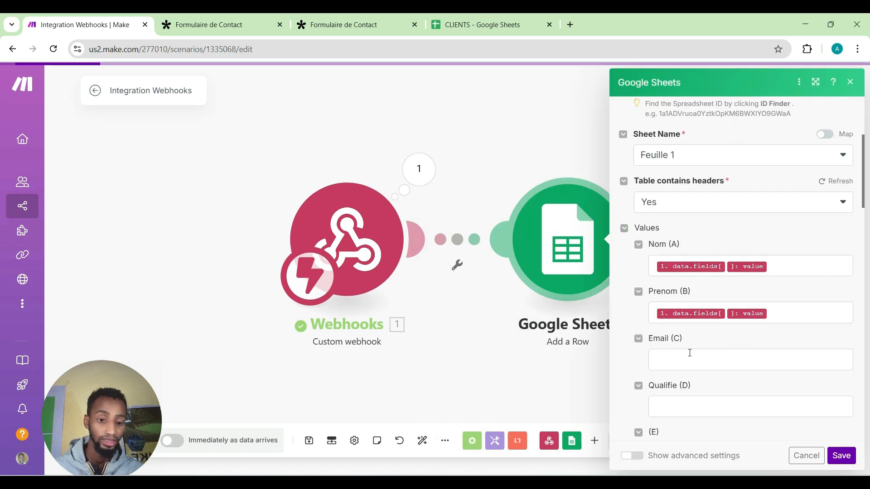
{"action": "left_click", "coordinate": [655, 358]}
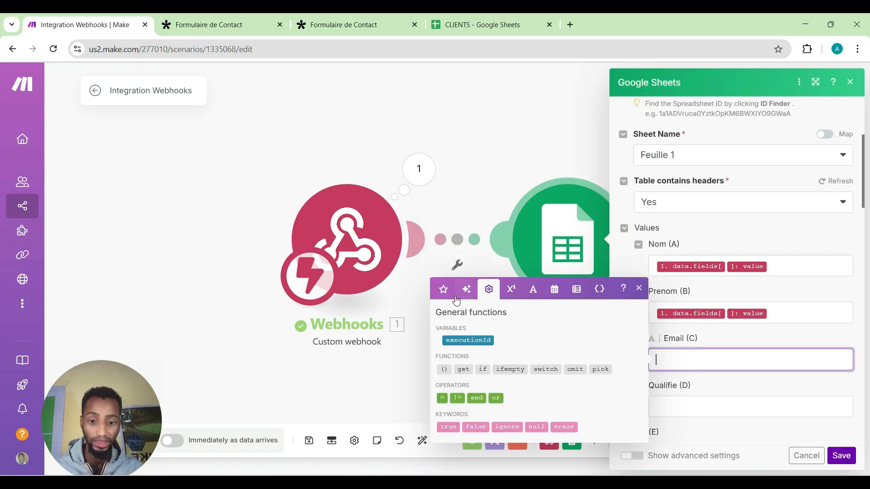
{"action": "left_click", "coordinate": [443, 289]}
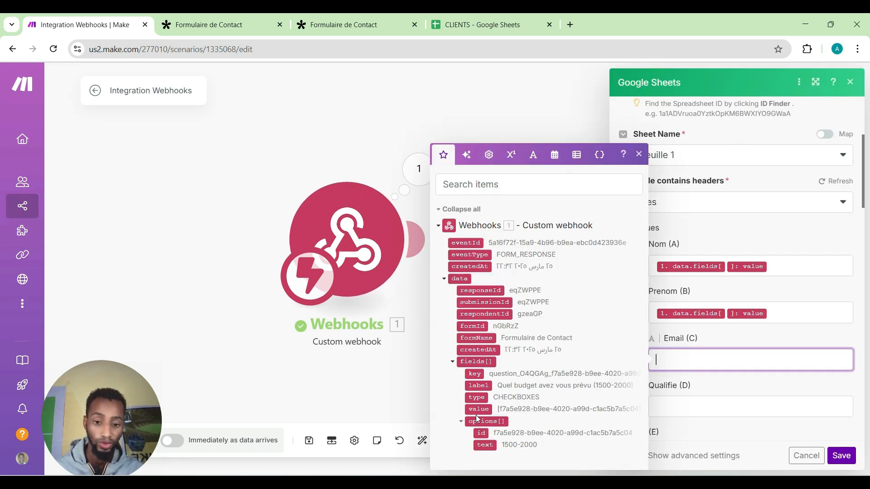
{"action": "left_click", "coordinate": [478, 409]}
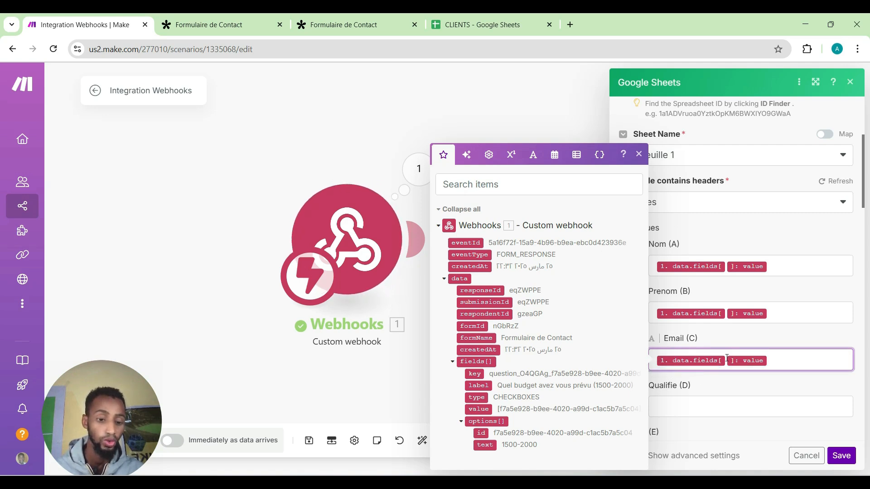
{"action": "left_click", "coordinate": [727, 358]}
{"action": "type", "text": "3"}
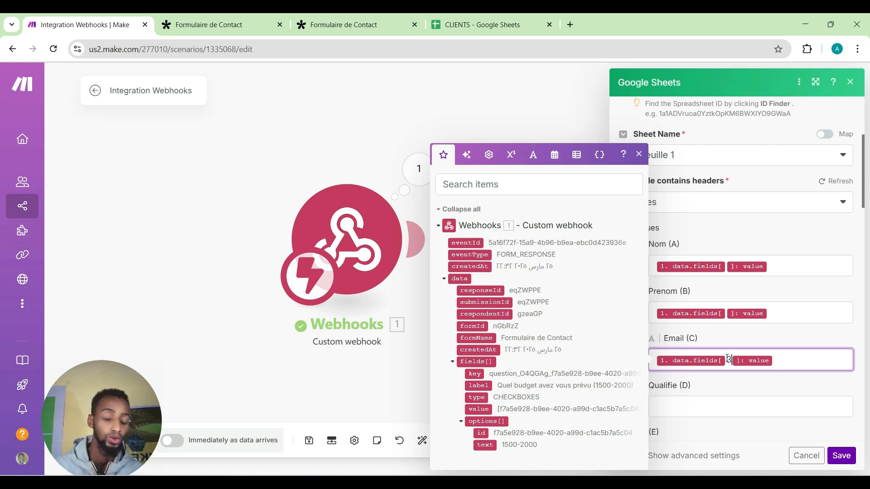
Check the Qualifie column in the CLIENTS spreadsheet, and insert an if function as the Qualifie (D) value in Make.
{"action": "left_click", "coordinate": [711, 398]}
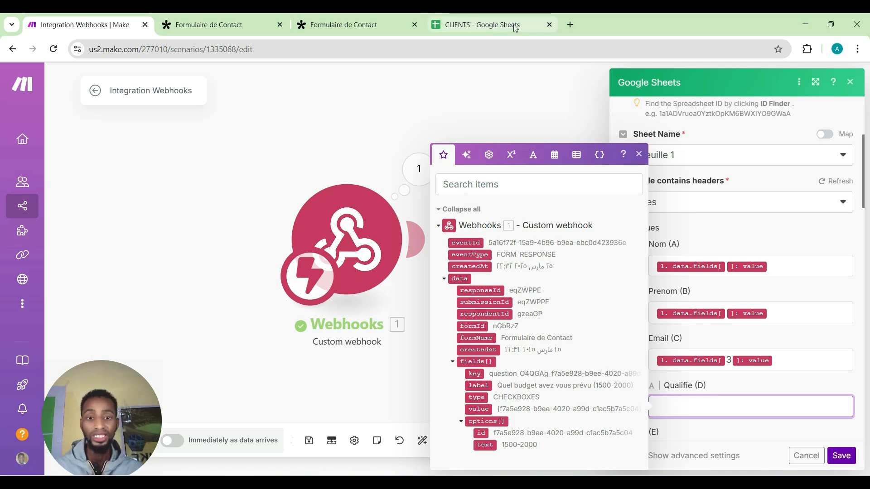
{"action": "left_click", "coordinate": [481, 25]}
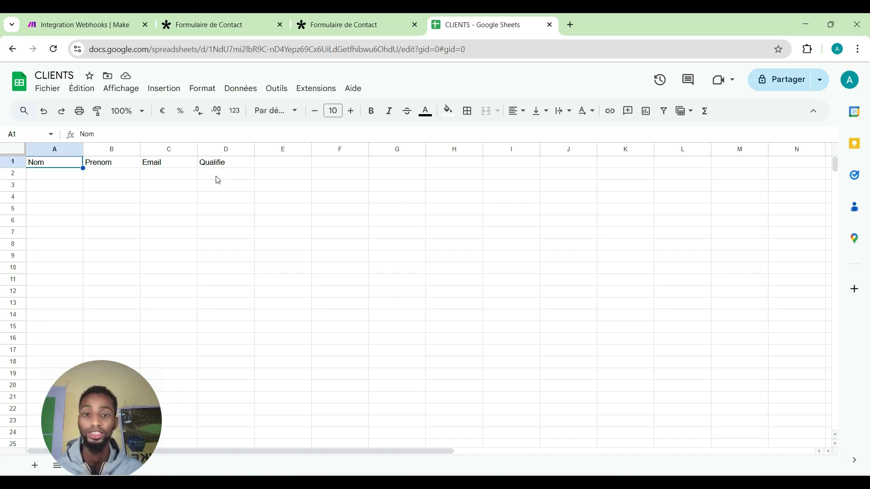
{"action": "left_click", "coordinate": [113, 22]}
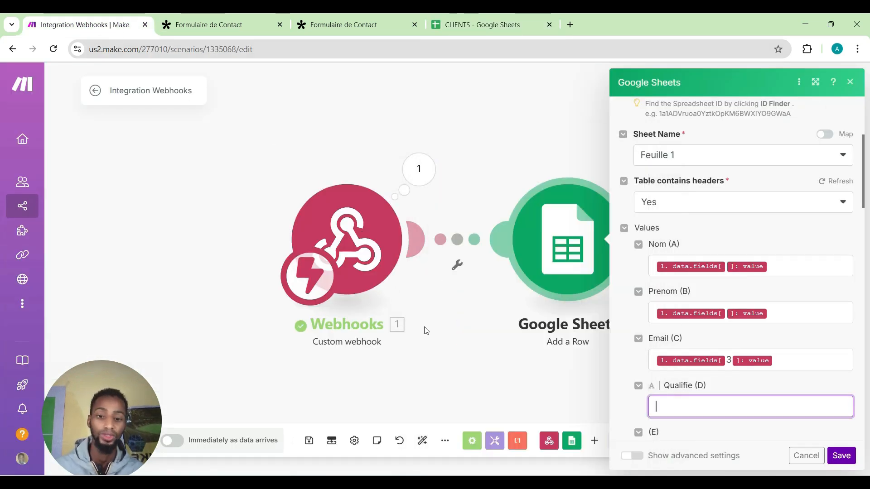
{"action": "left_click", "coordinate": [669, 409]}
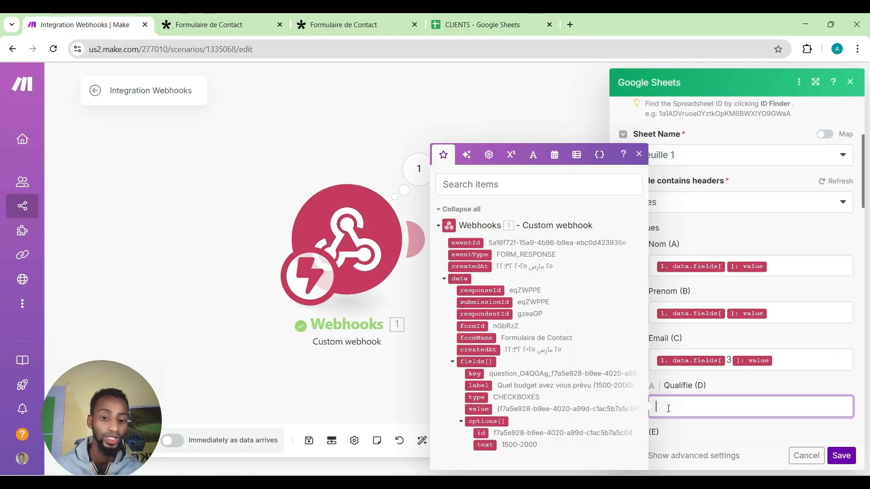
{"action": "left_click", "coordinate": [493, 159]}
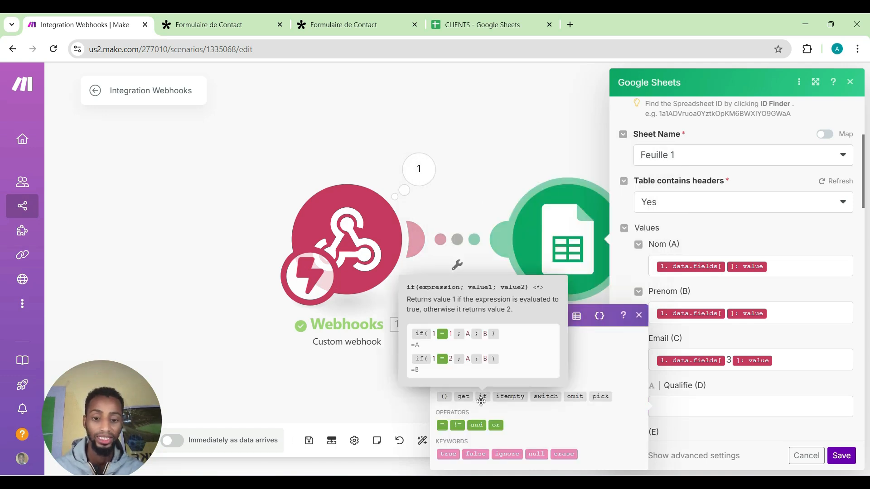
{"action": "left_click", "coordinate": [483, 398]}
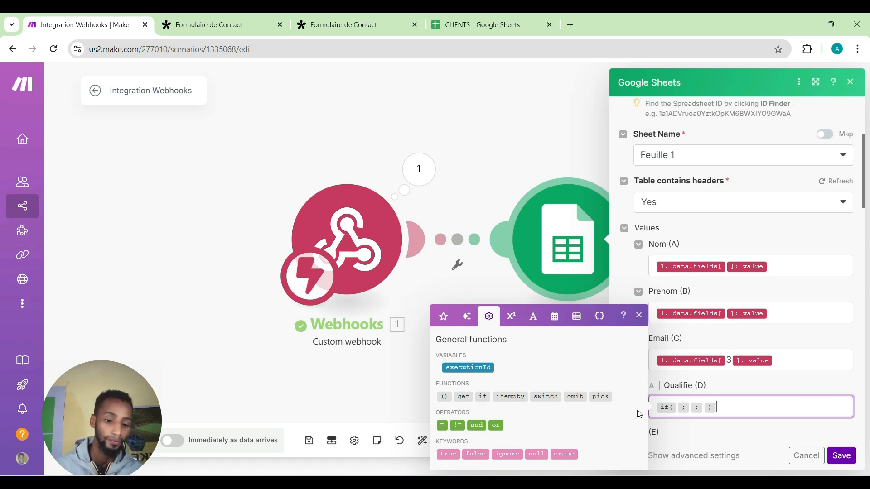
Set the Qualifie (D) if function's condition to the value of data.fields[6] being equal to the true keyword.
{"action": "left_click", "coordinate": [681, 409]}
{"action": "left_click", "coordinate": [444, 317]}
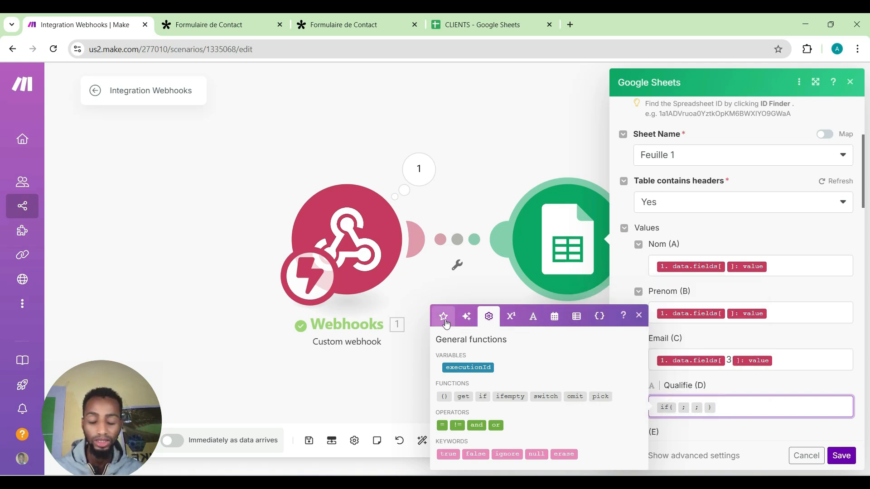
{"action": "left_click", "coordinate": [478, 409]}
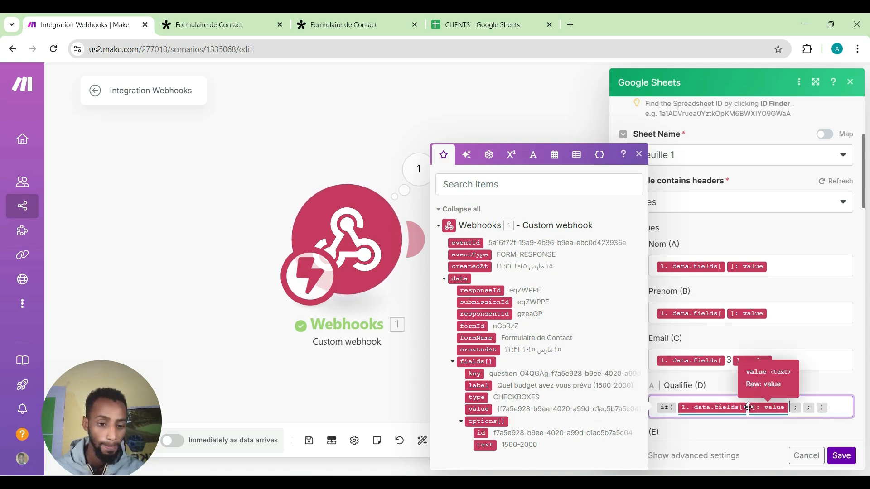
{"action": "left_click", "coordinate": [746, 408]}
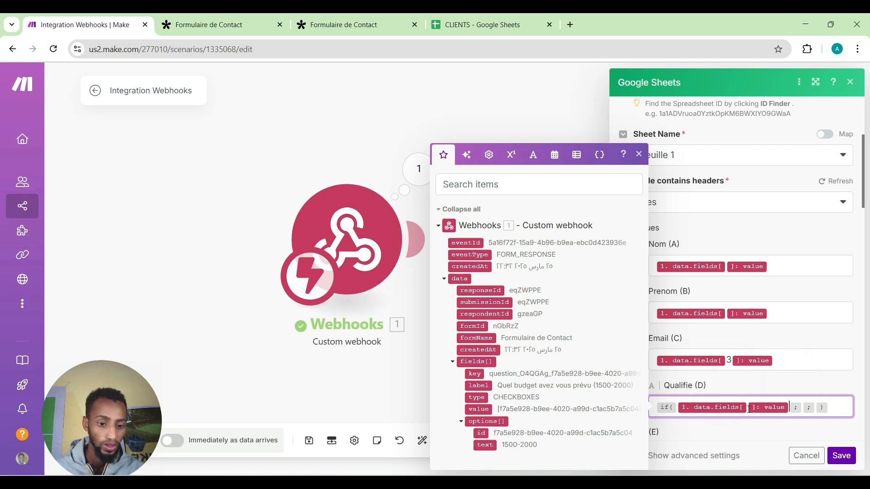
{"action": "type", "text": "3"}
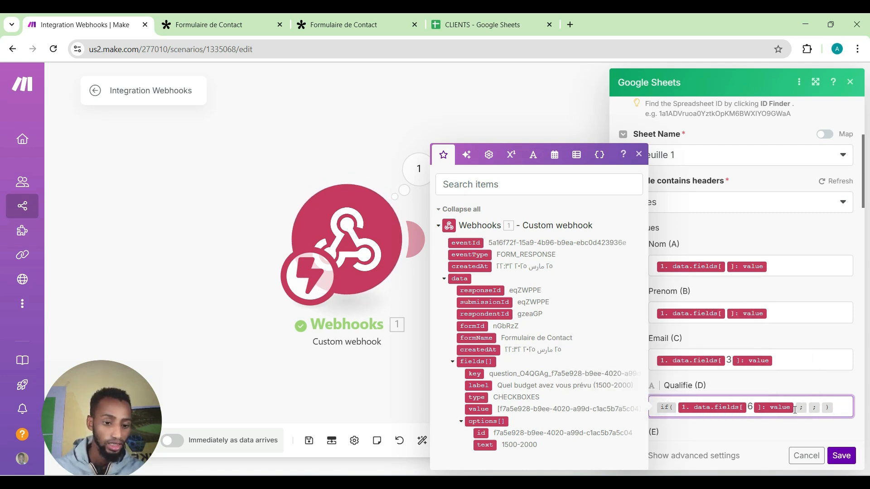
{"action": "left_click", "coordinate": [795, 409]}
{"action": "type", "text": "="}
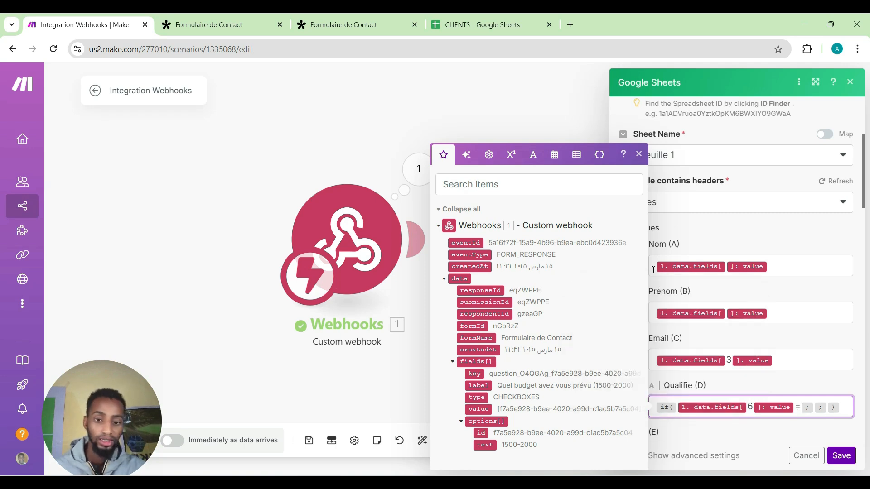
{"action": "left_click", "coordinate": [488, 159]}
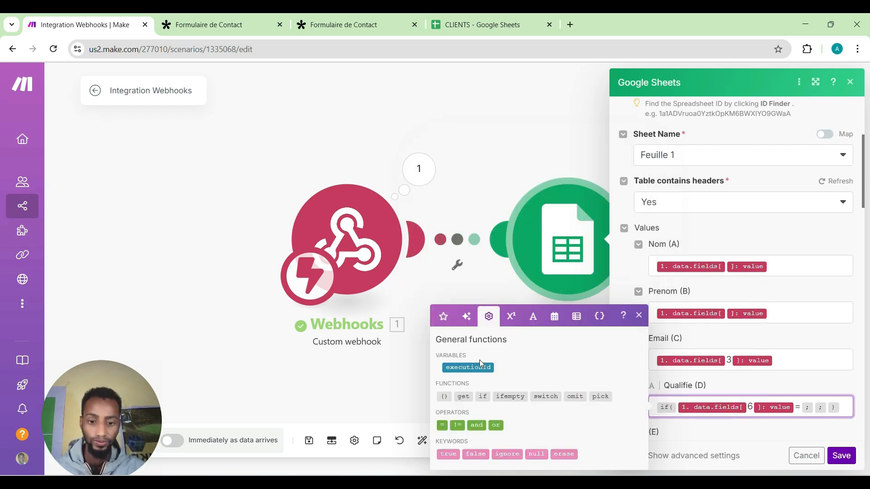
{"action": "left_click", "coordinate": [449, 455]}
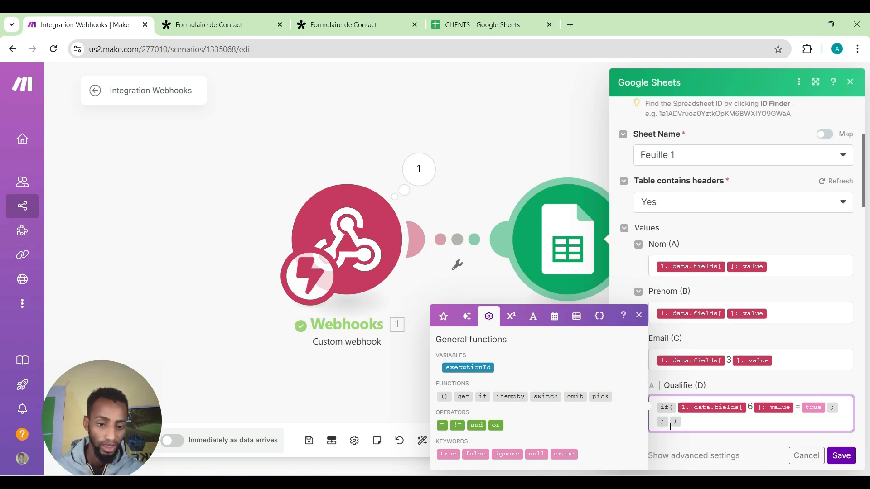
Make the Qualifie if function return Oui when the condition is met and Non otherwise, and save the Google Sheets module.
{"action": "left_click", "coordinate": [654, 422]}
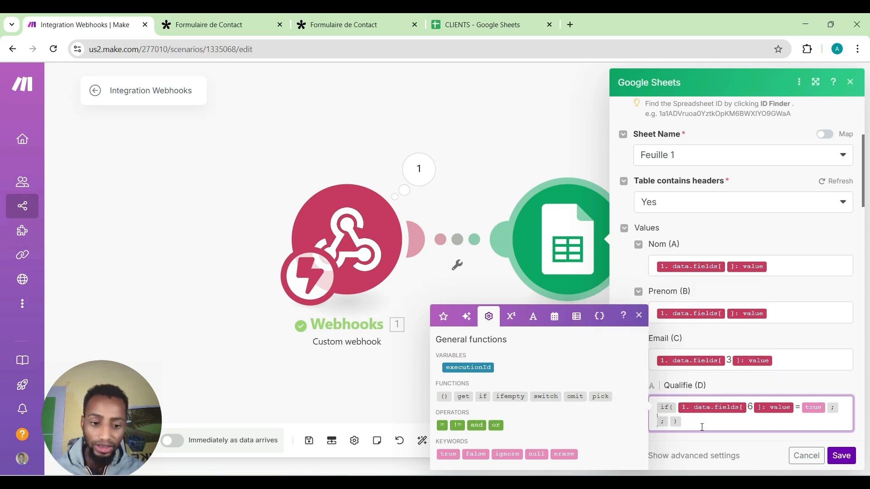
{"action": "type", "text": "Oui"}
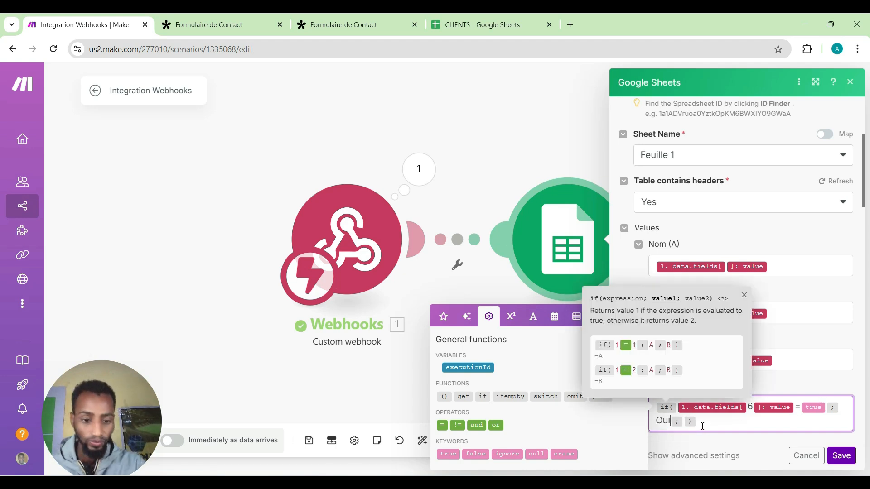
{"action": "left_click", "coordinate": [683, 420]}
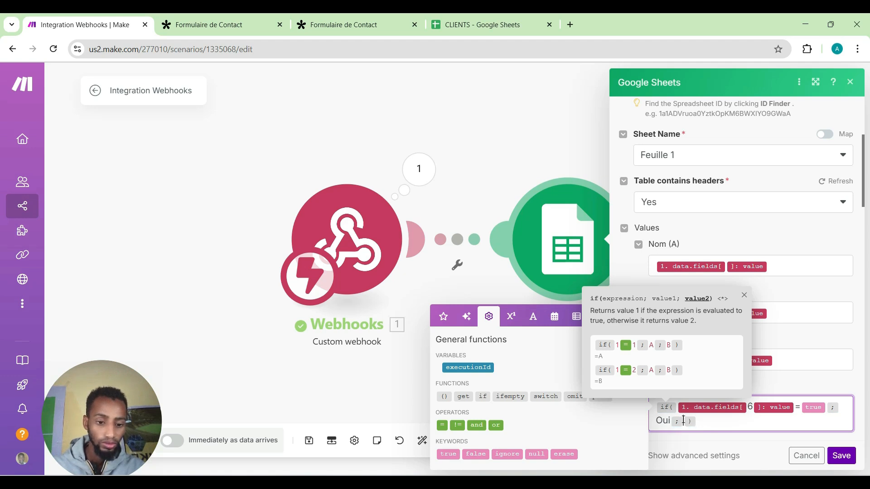
{"action": "type", "text": "Non"}
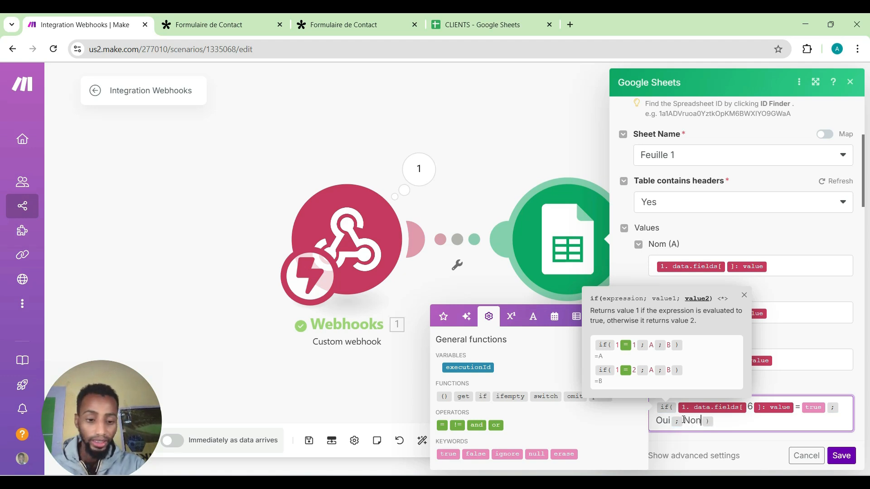
{"action": "left_click", "coordinate": [841, 455]}
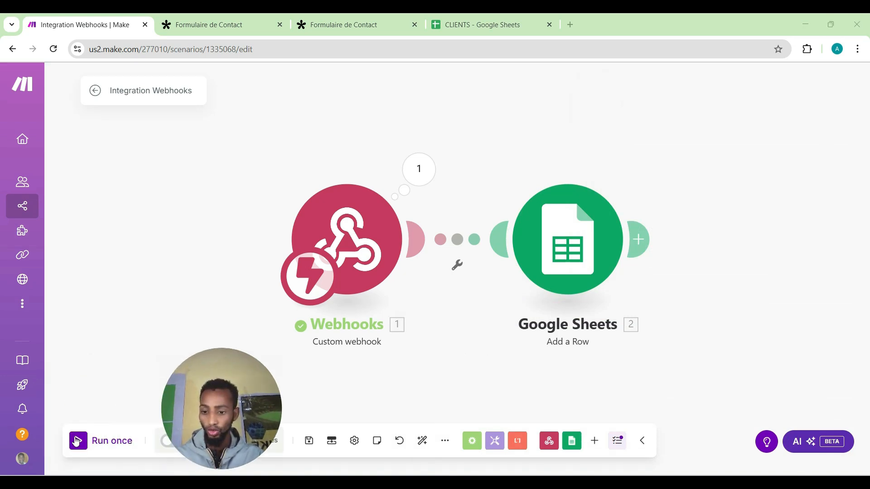
Run the scenario once and submit the filled-in contact form with the 1500-2000 budget selected.
{"action": "left_click", "coordinate": [76, 441]}
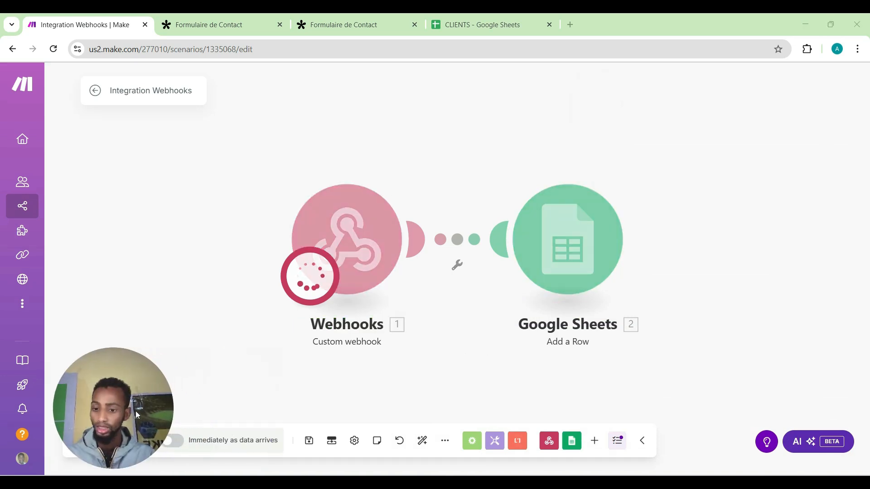
{"action": "left_click", "coordinate": [344, 24]}
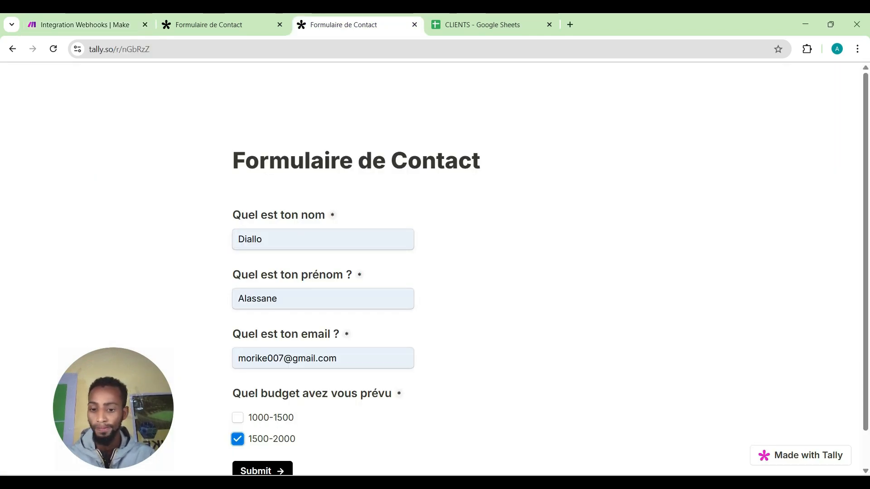
{"action": "left_click", "coordinate": [255, 472]}
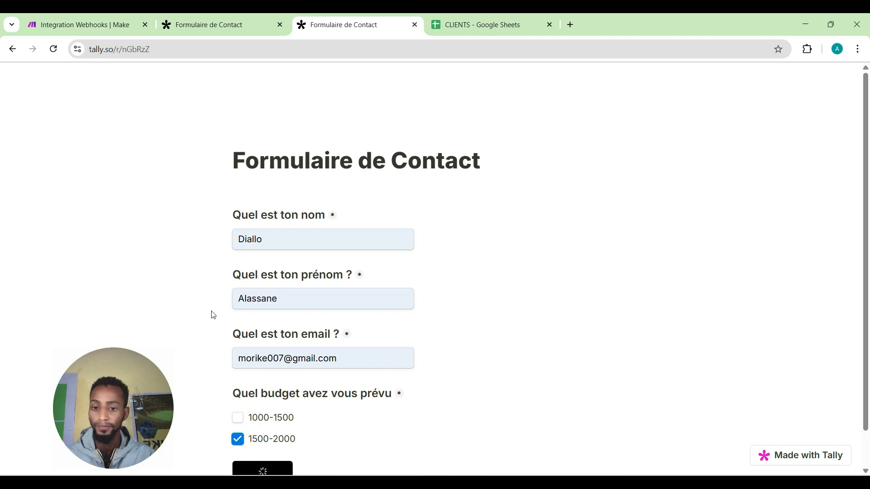
Check the scenario run in Make, compare the form page with the row added to the CLIENTS spreadsheet, and return to Make.
{"action": "left_click", "coordinate": [88, 24]}
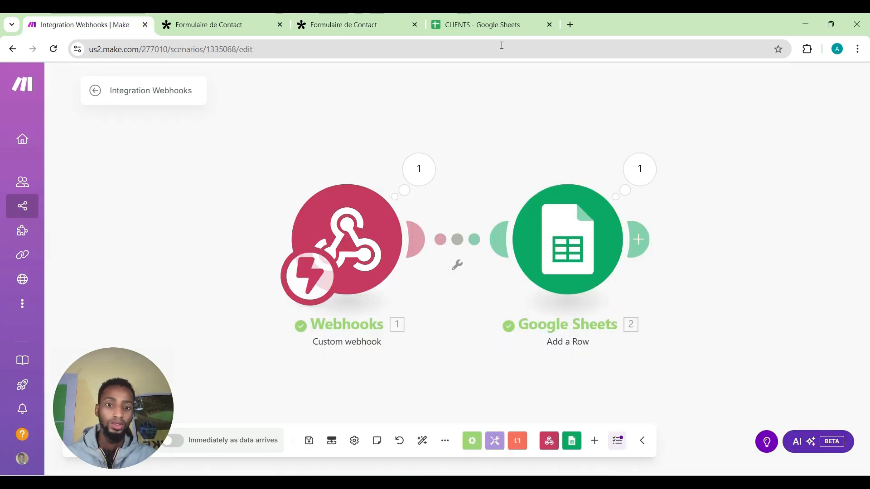
{"action": "left_click", "coordinate": [490, 26]}
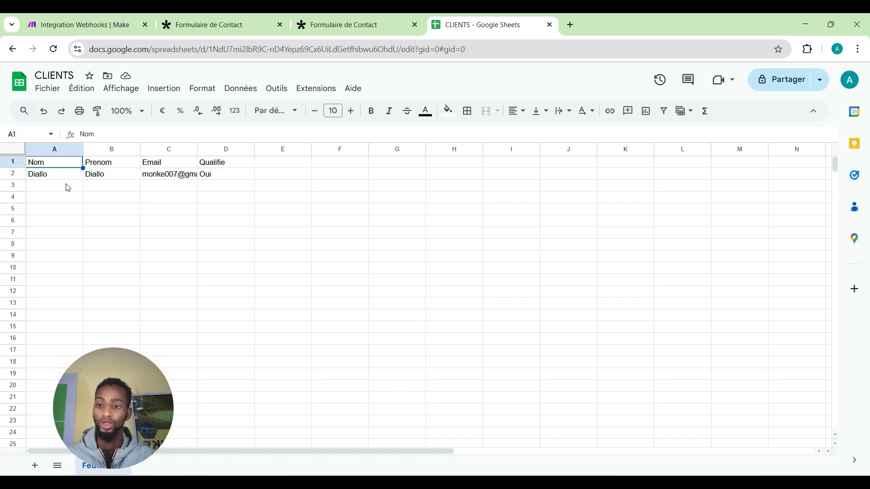
{"action": "left_click", "coordinate": [338, 25]}
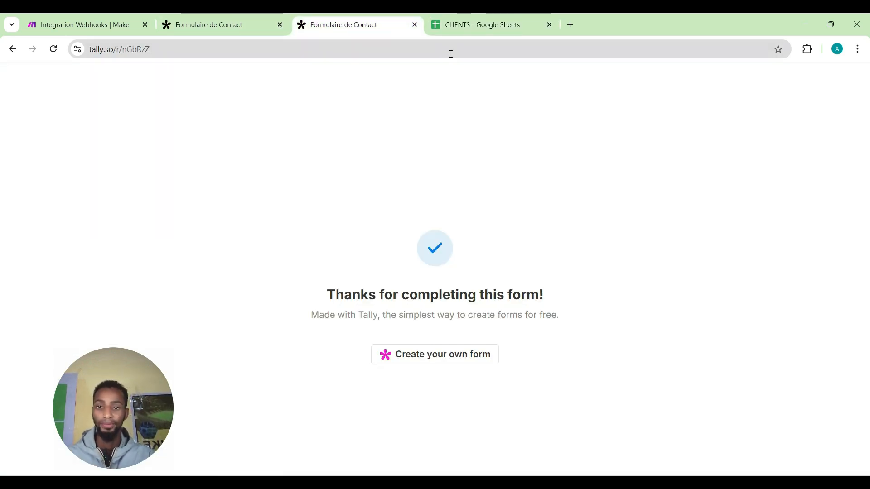
{"action": "left_click", "coordinate": [466, 32]}
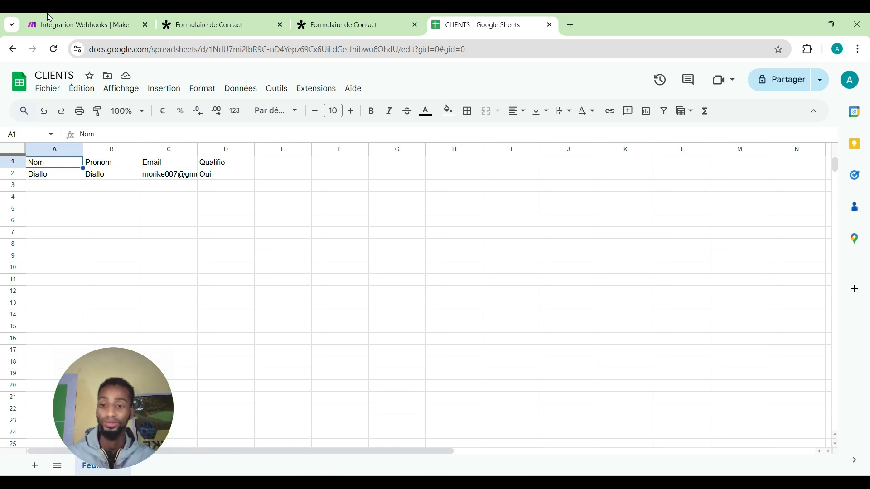
{"action": "left_click", "coordinate": [47, 28]}
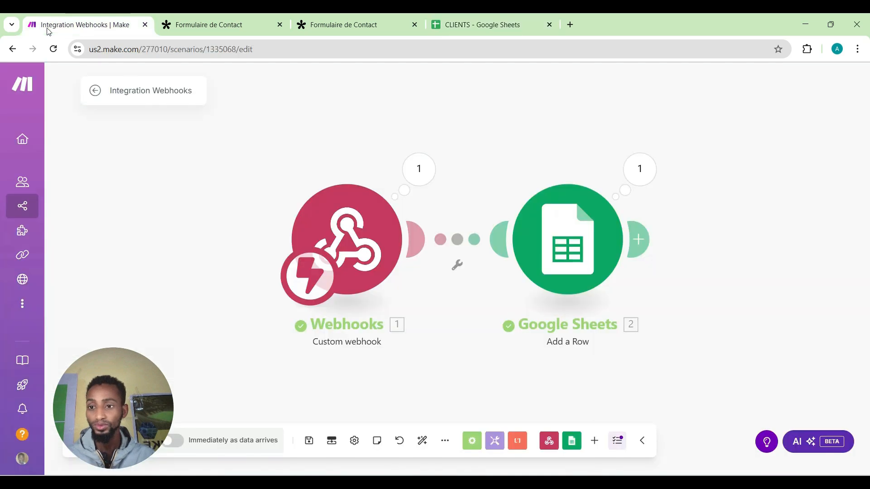
Add a Parse JSON module to the scenario canvas and connect it automatically to the flow.
{"action": "right_click", "coordinate": [239, 322]}
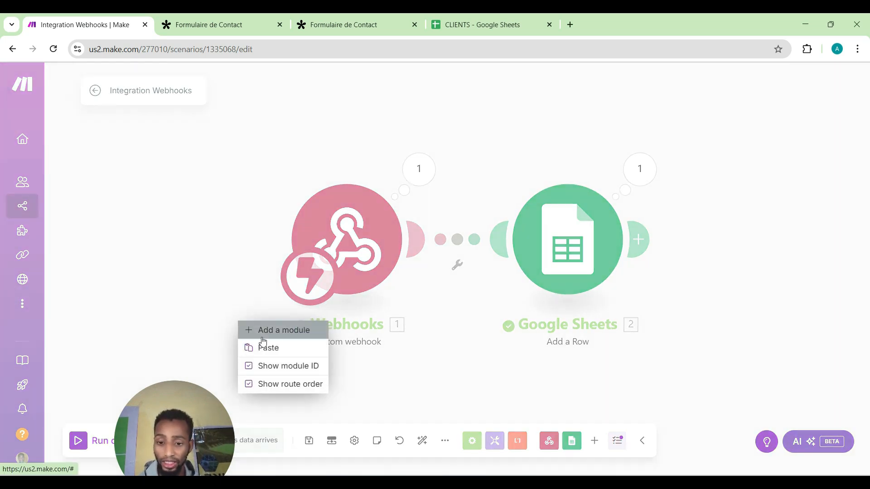
{"action": "left_click", "coordinate": [262, 331]}
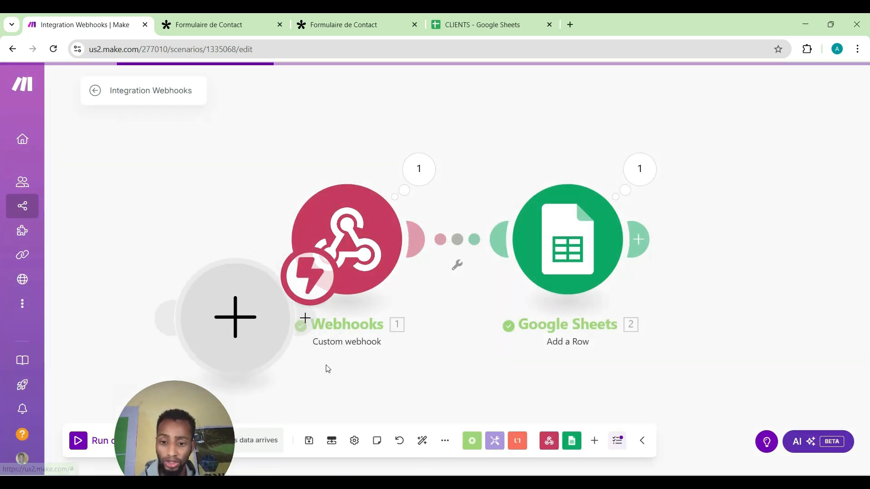
{"action": "right_click", "coordinate": [240, 339]}
{"action": "left_click", "coordinate": [255, 345]}
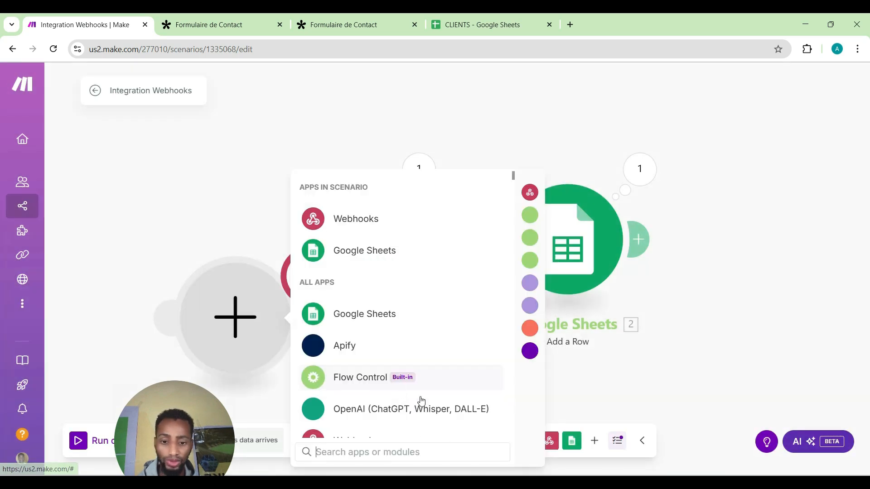
{"action": "type", "text": "js"}
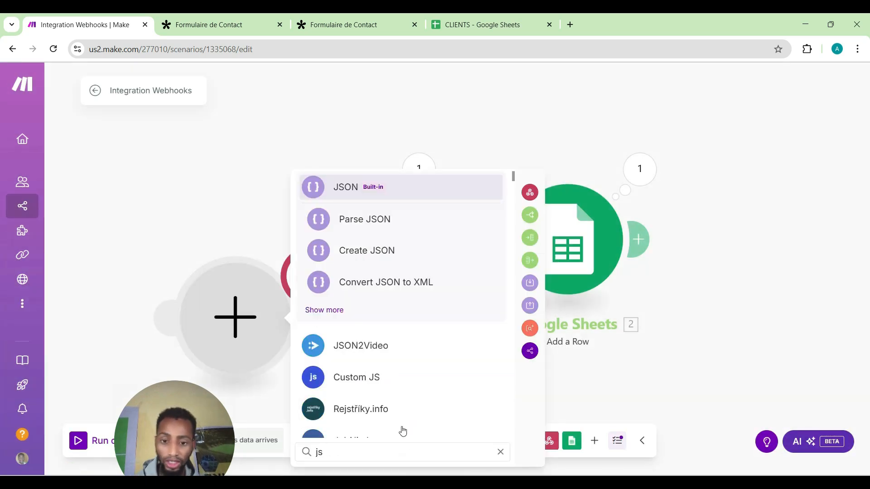
{"action": "left_click", "coordinate": [350, 227]}
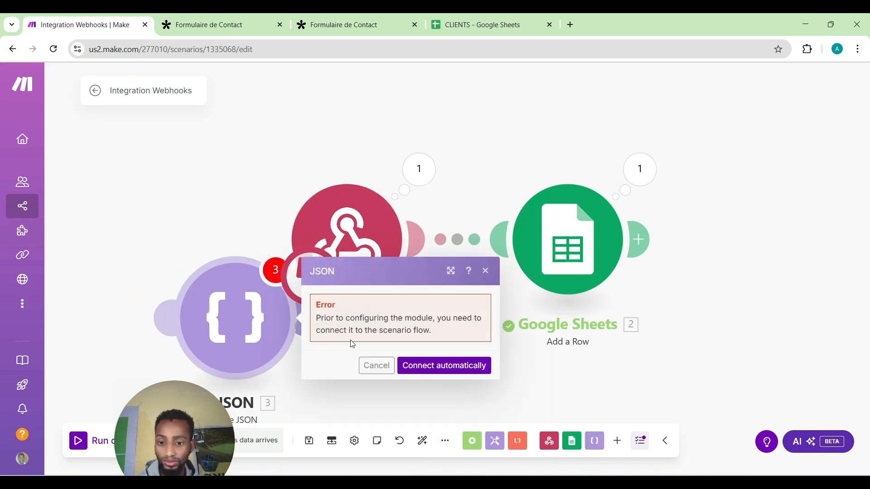
{"action": "left_click", "coordinate": [410, 371]}
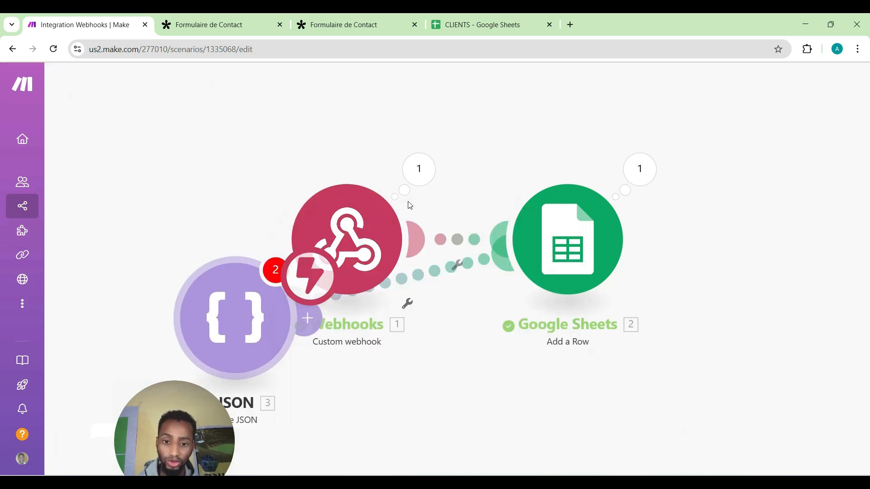
Open the raw content of the output bundles from the webhook's last run.
{"action": "left_click", "coordinate": [417, 191]}
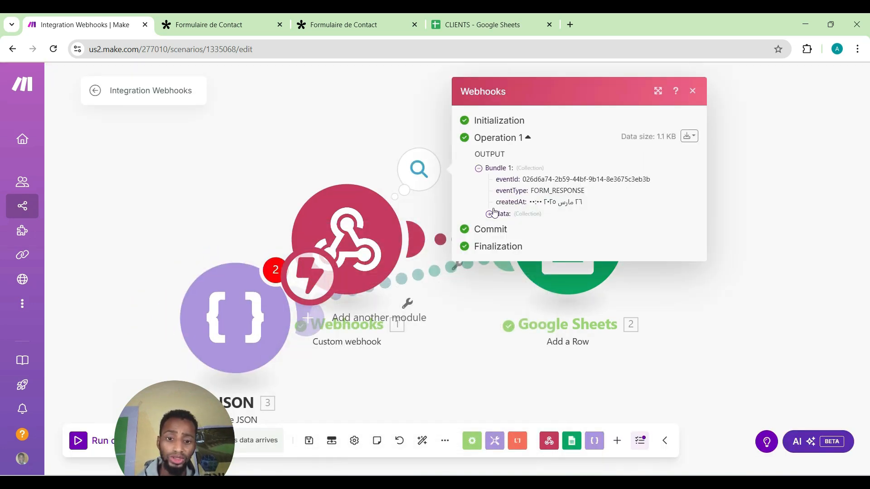
{"action": "left_click", "coordinate": [688, 137]}
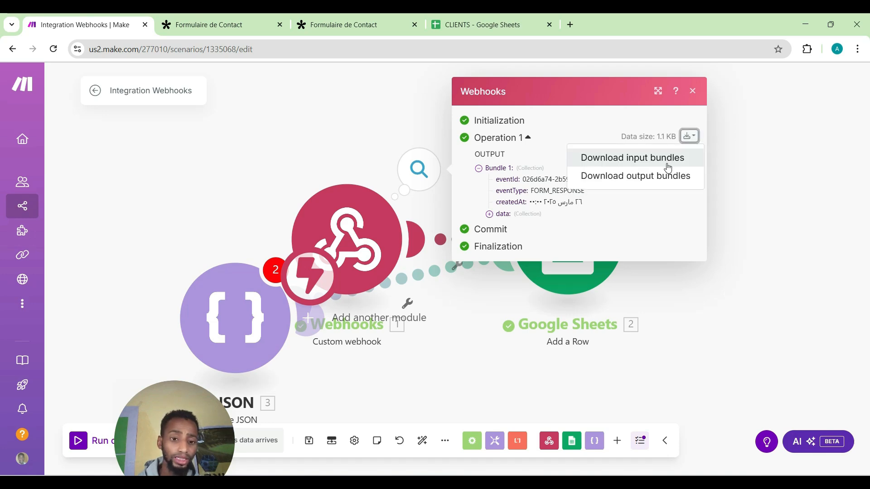
{"action": "left_click", "coordinate": [665, 176]}
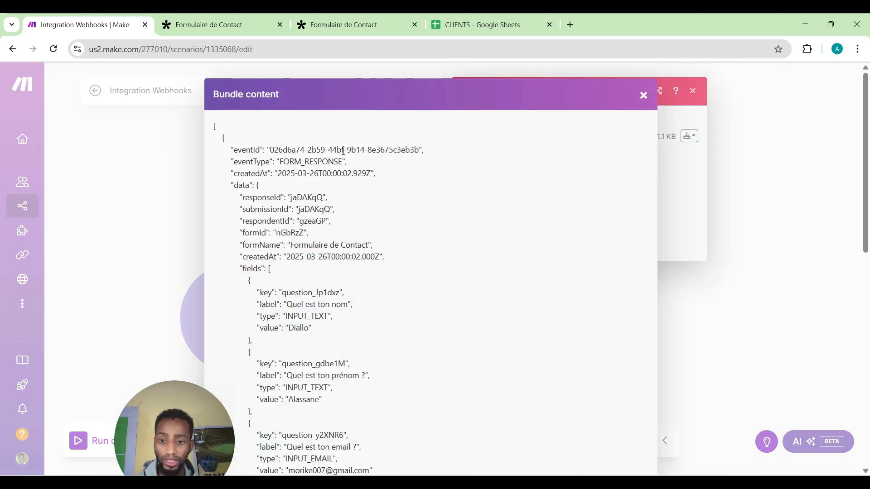
Copy the entire JSON of the webhook's output bundle and close the bundle content.
{"action": "left_click_drag", "start_coordinate": [212, 129], "coordinate": [218, 138]}
{"action": "left_click", "coordinate": [217, 137]}
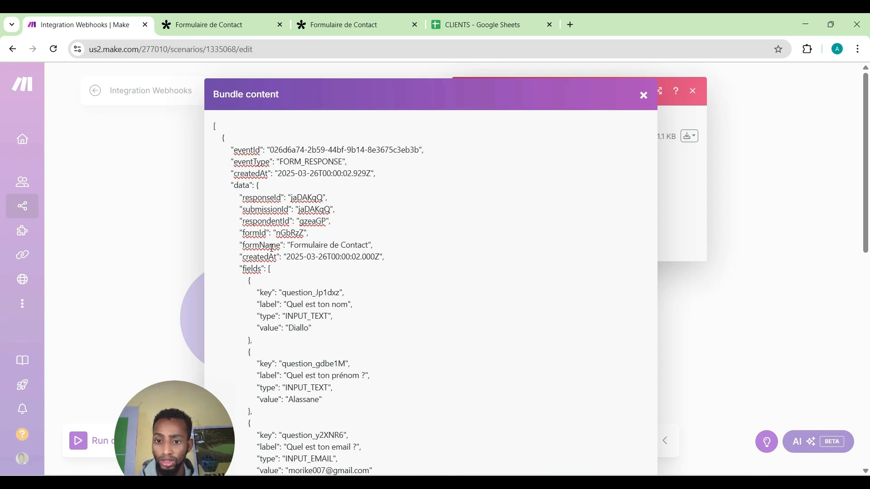
{"action": "left_click_drag", "start_coordinate": [240, 176], "coordinate": [284, 222]}
{"action": "left_click", "coordinate": [240, 144]}
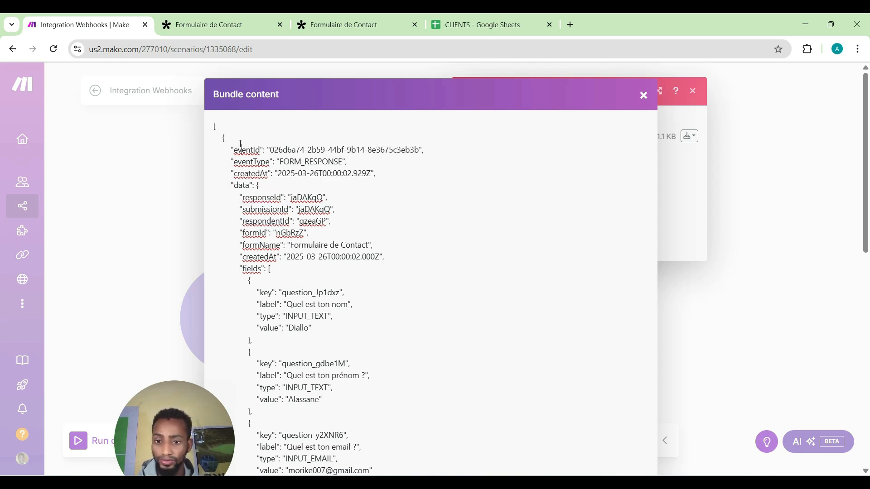
{"action": "left_click_drag", "start_coordinate": [216, 124], "coordinate": [380, 473]}
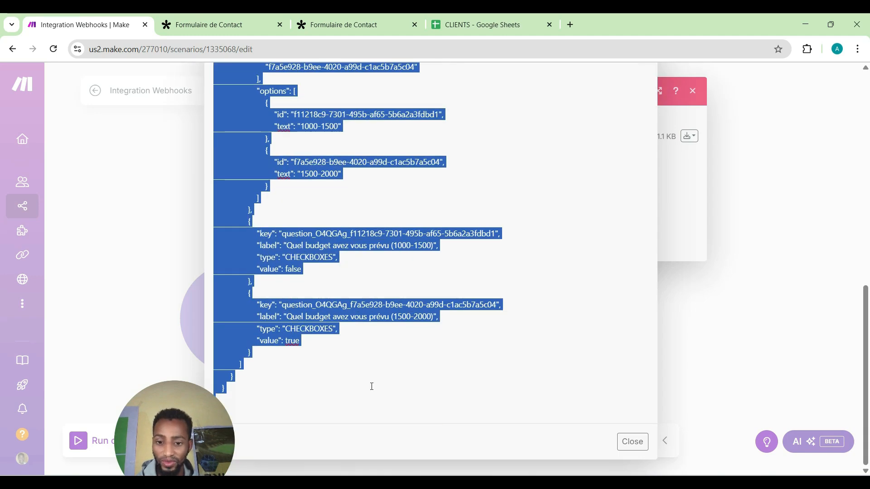
{"action": "right_click", "coordinate": [245, 260]}
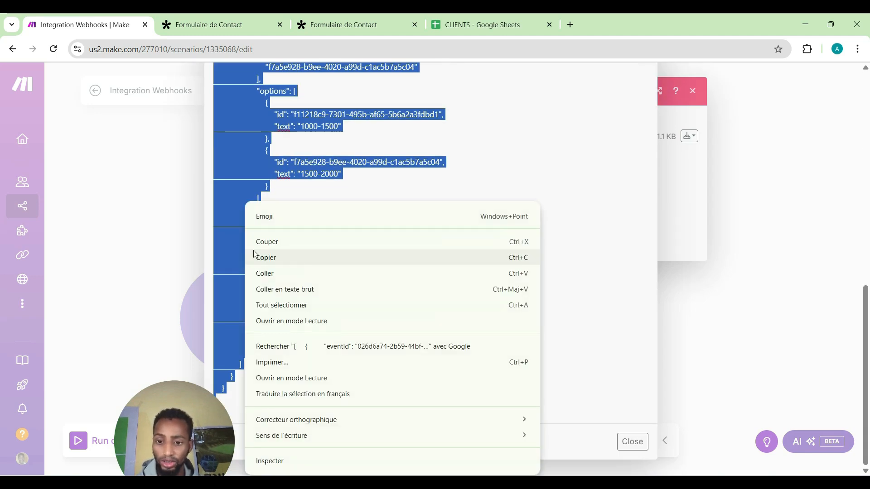
{"action": "left_click", "coordinate": [282, 257]}
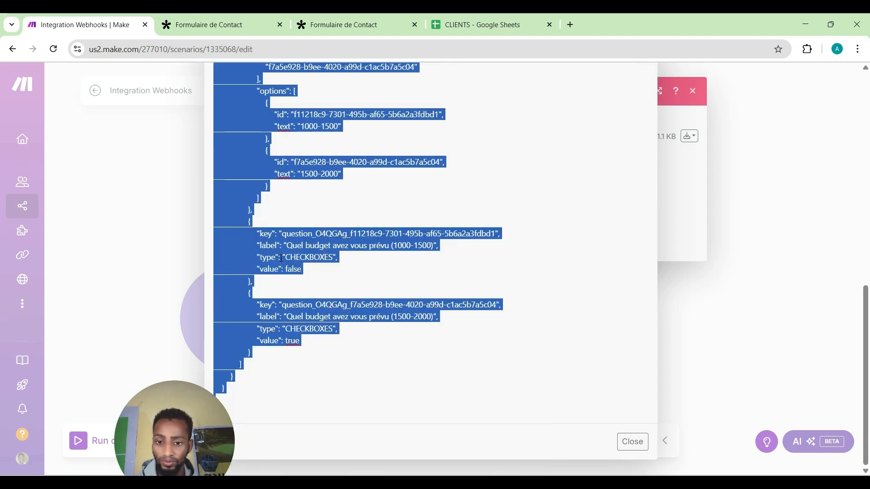
{"action": "left_click", "coordinate": [175, 225]}
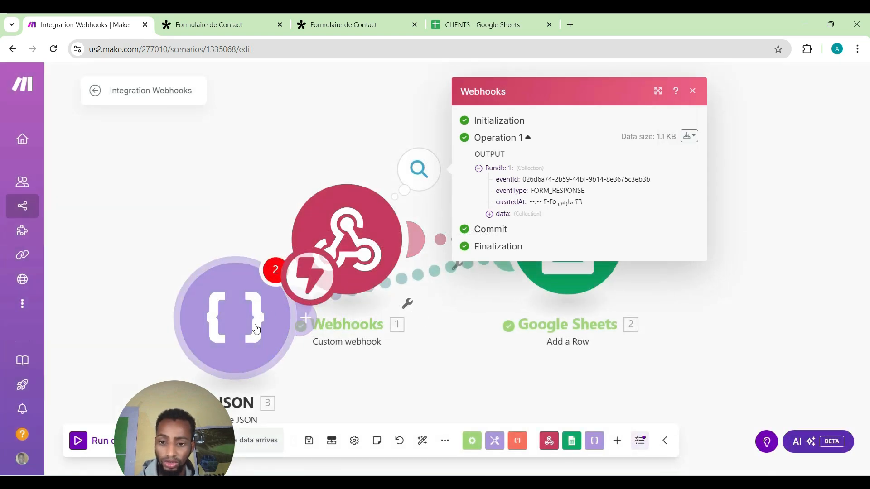
Paste the copied webhook bundle into the Parse JSON module's JSON string and save the module.
{"action": "left_click", "coordinate": [256, 328]}
{"action": "left_click", "coordinate": [372, 373]}
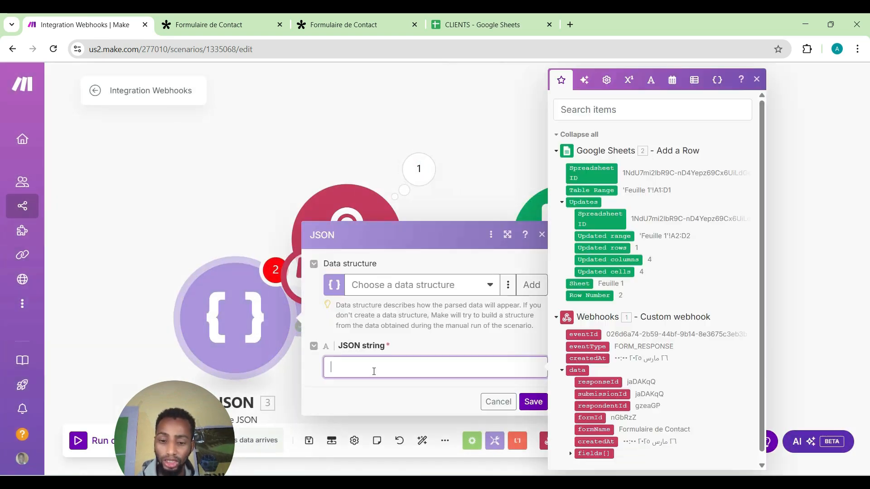
{"action": "right_click", "coordinate": [374, 372]}
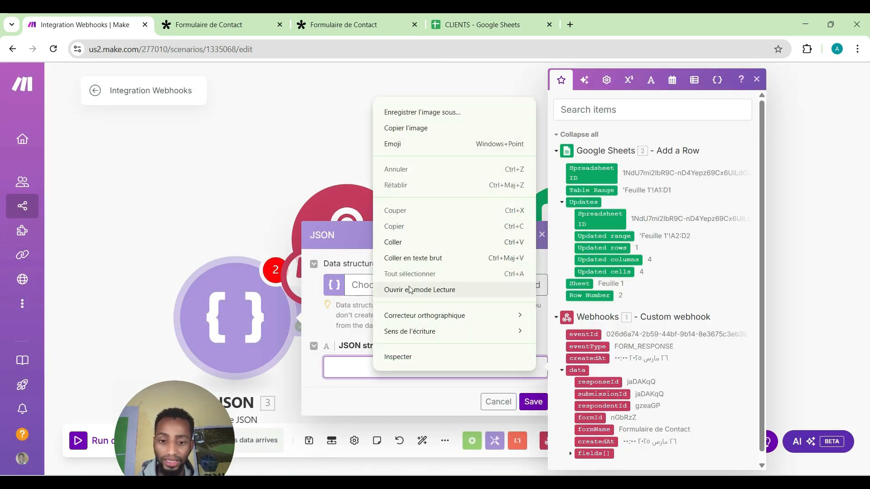
{"action": "left_click", "coordinate": [410, 242]}
{"action": "left_click", "coordinate": [533, 456]}
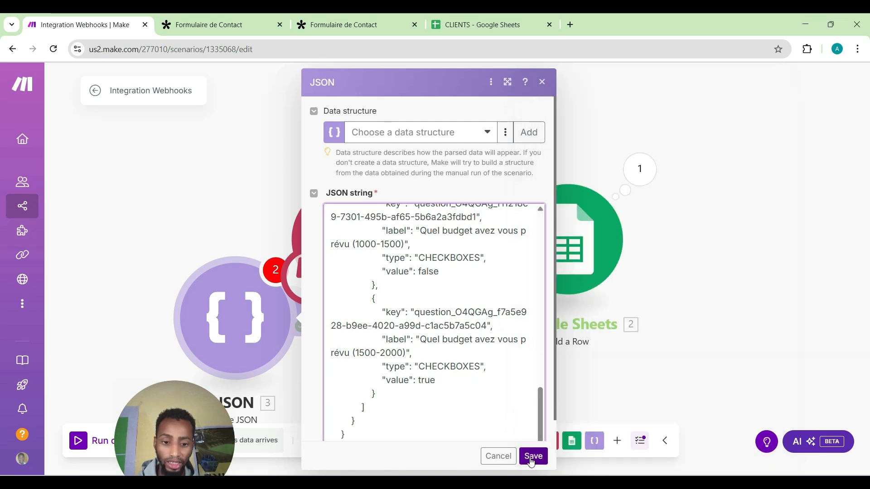
Unlink the JSON module from the Google Sheets module and run the scenario once despite the warning.
{"action": "left_click", "coordinate": [407, 304]}
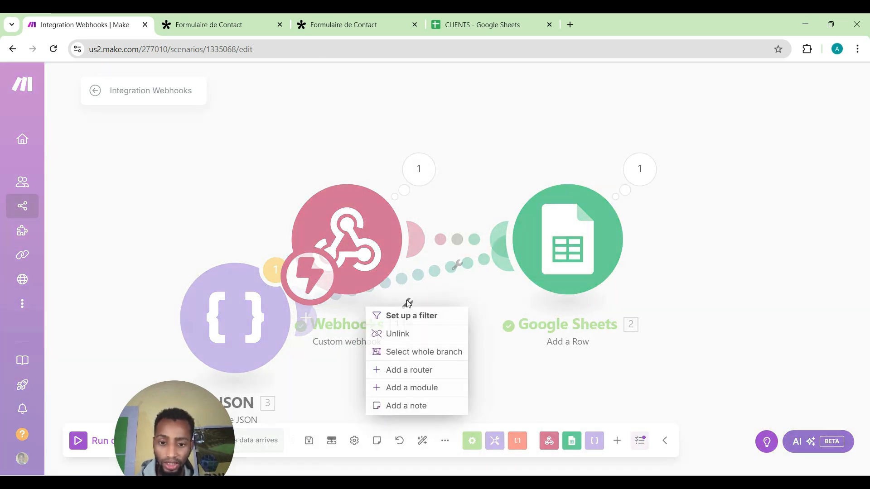
{"action": "left_click", "coordinate": [405, 313]}
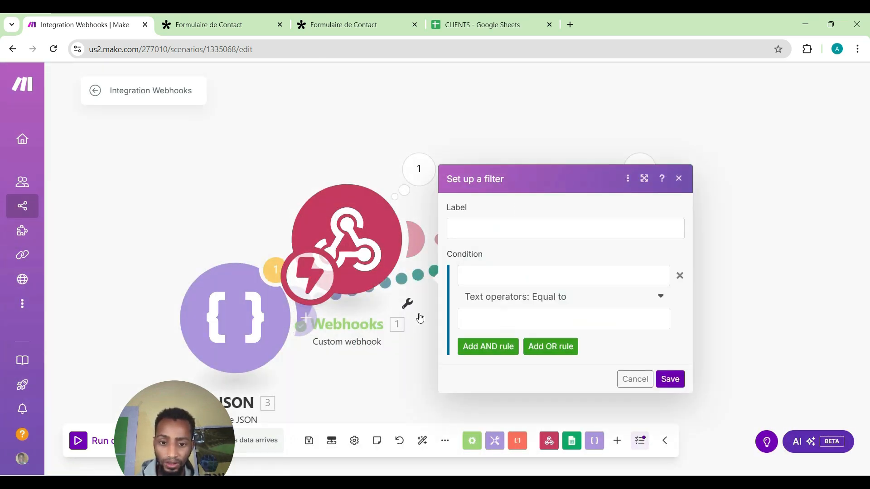
{"action": "left_click", "coordinate": [407, 304]}
{"action": "left_click", "coordinate": [399, 333]}
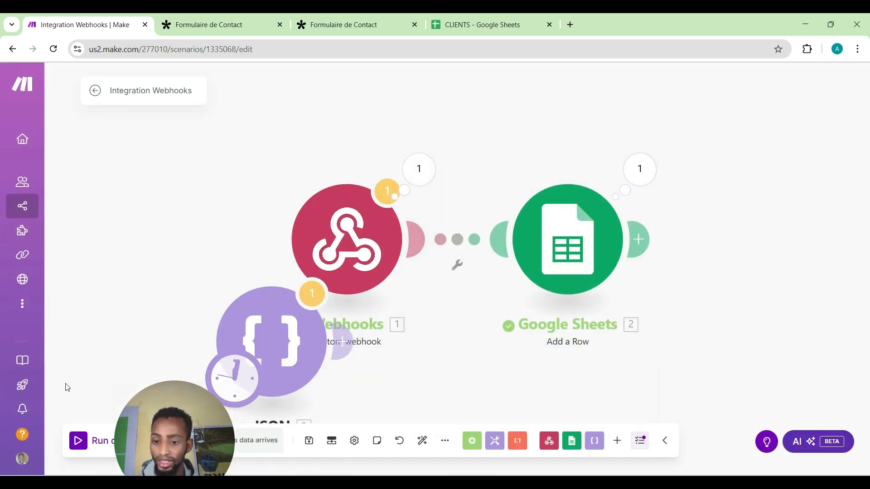
{"action": "left_click", "coordinate": [78, 442]}
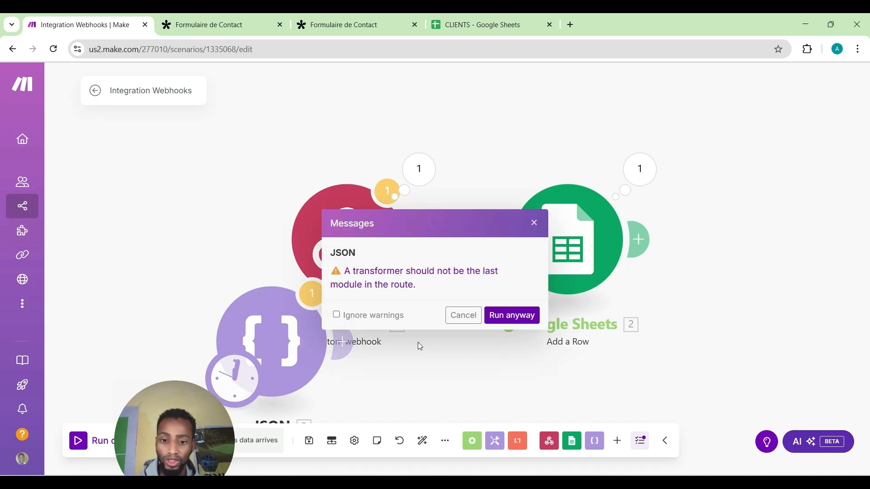
{"action": "left_click", "coordinate": [505, 322]}
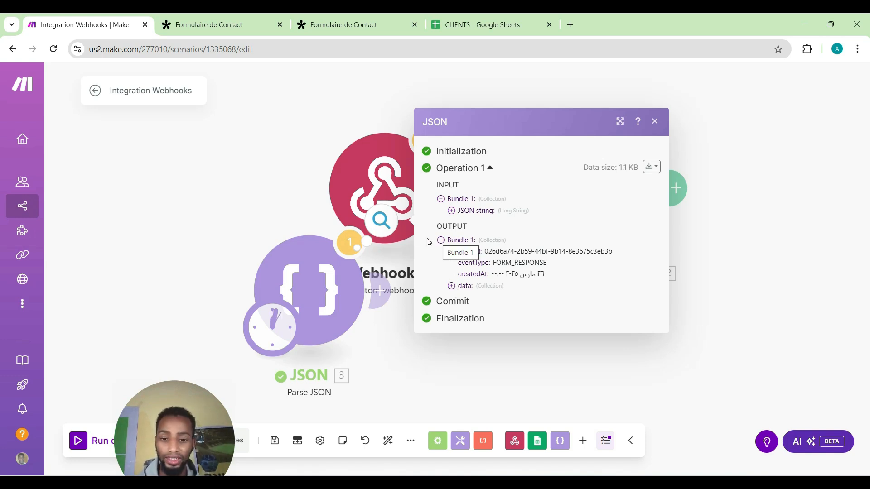
Move the Webhooks module away from the JSON module and unlink it from the Google Sheets module.
{"action": "left_click_drag", "start_coordinate": [358, 199], "coordinate": [255, 150]}
{"action": "left_click_drag", "start_coordinate": [201, 113], "coordinate": [111, 113]}
{"action": "mouse_move", "coordinate": [358, 182]}
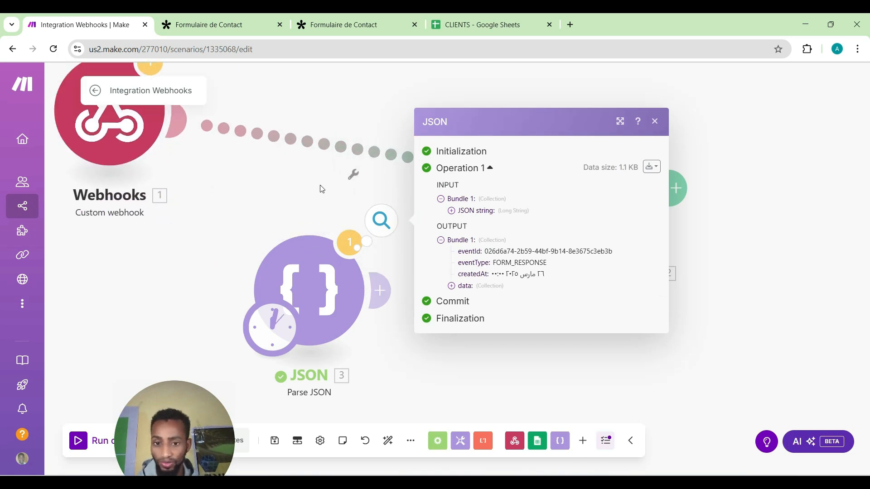
{"action": "left_click", "coordinate": [358, 183]}
{"action": "left_click", "coordinate": [360, 202]}
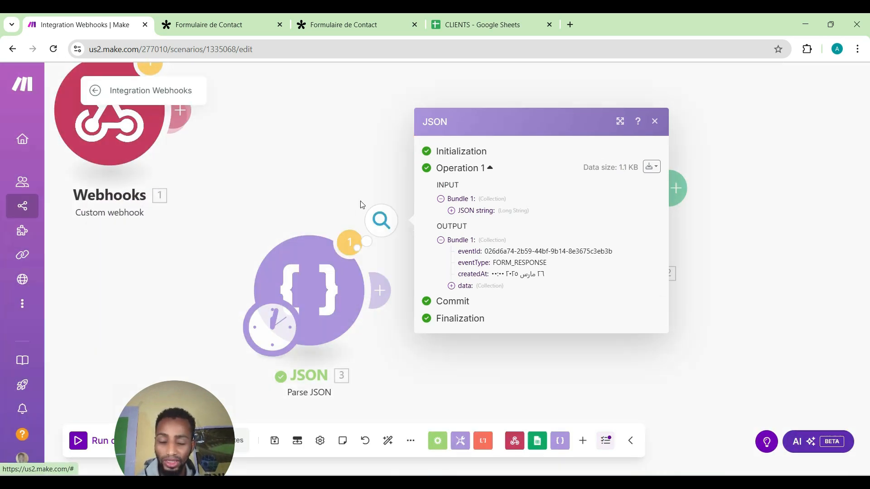
Place the JSON module between the Webhooks and Google Sheets modules and connect it to Google Sheets.
{"action": "left_click_drag", "start_coordinate": [326, 292], "coordinate": [284, 220]}
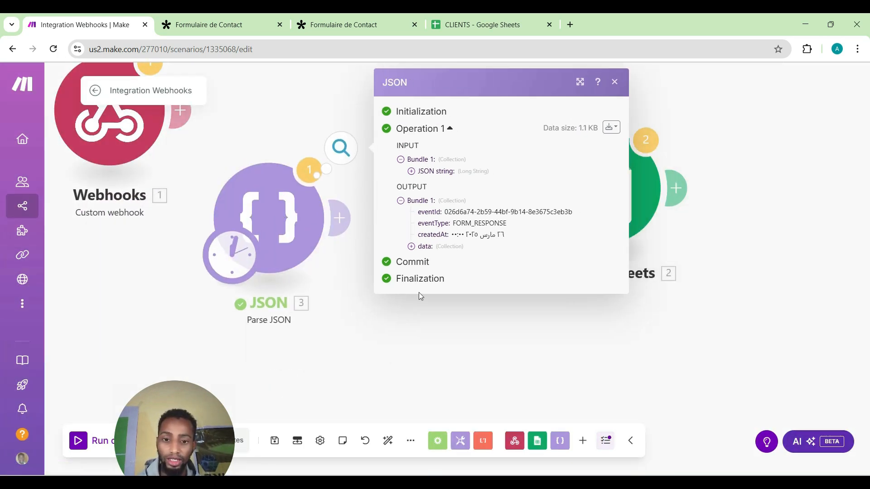
{"action": "left_click", "coordinate": [415, 364]}
{"action": "left_click_drag", "start_coordinate": [535, 194], "coordinate": [337, 214]}
{"action": "left_click_drag", "start_coordinate": [567, 212], "coordinate": [475, 246]}
Clear the webhook mappings from the Nom, Prenom and Email columns of the Google Sheets Add a Row module.
{"action": "left_click", "coordinate": [476, 246]}
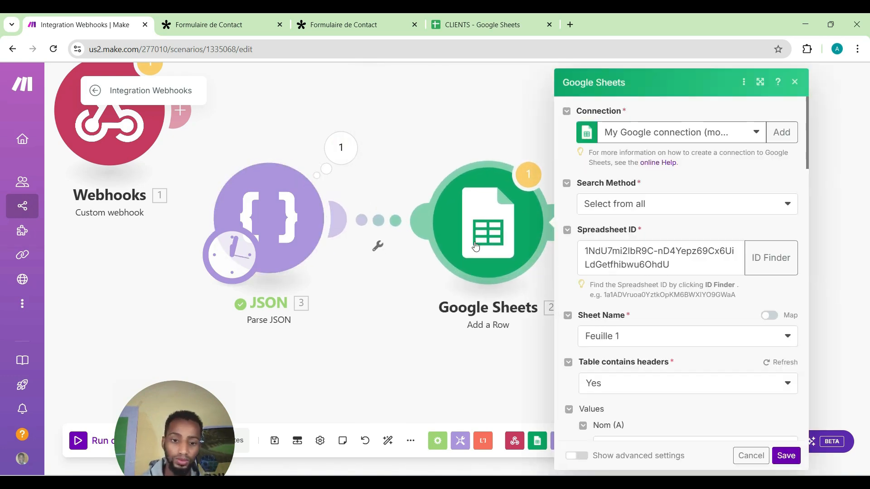
{"action": "scroll", "coordinate": [688, 408], "scroll_direction": "down", "scroll_amount": 6}
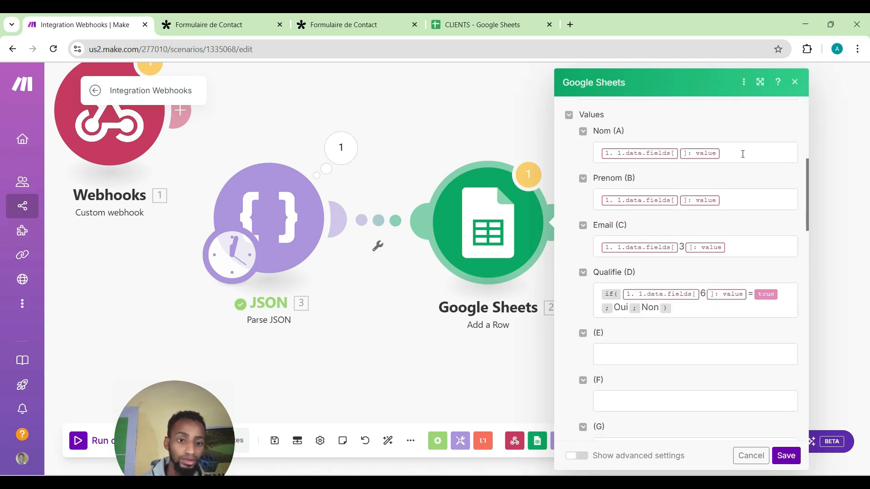
{"action": "left_click", "coordinate": [743, 155]}
{"action": "key", "text": "BackSpace"}
{"action": "key", "text": "BackSpace"}
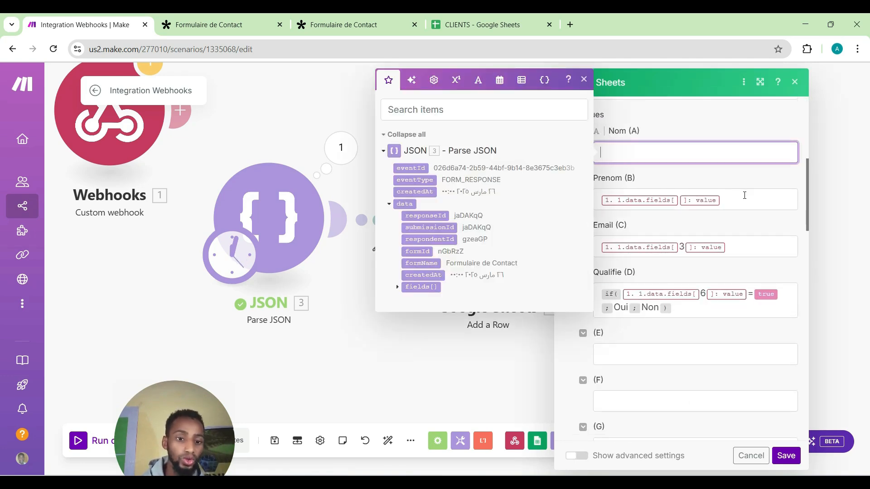
{"action": "left_click", "coordinate": [744, 196]}
{"action": "key", "text": "BackSpace"}
{"action": "key", "text": "BackSpace"}
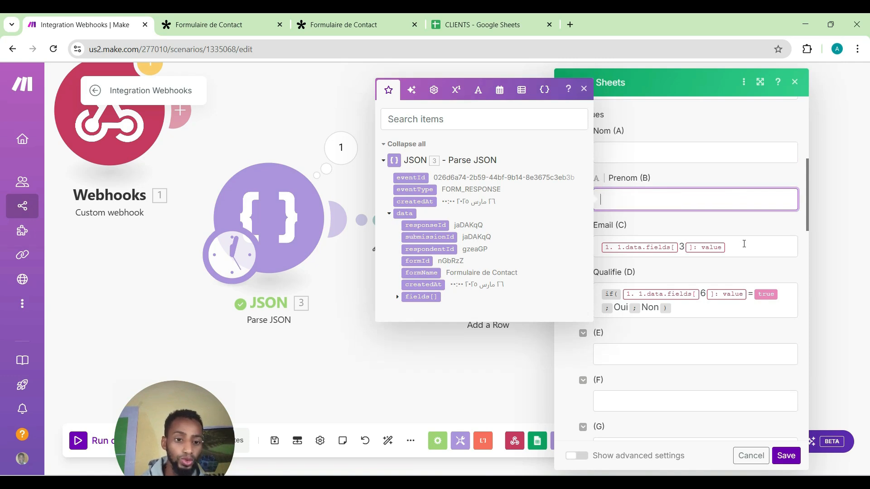
{"action": "left_click", "coordinate": [743, 244]}
{"action": "key", "text": "BackSpace"}
{"action": "key", "text": "BackSpace"}
{"action": "key", "text": "BackSpace"}
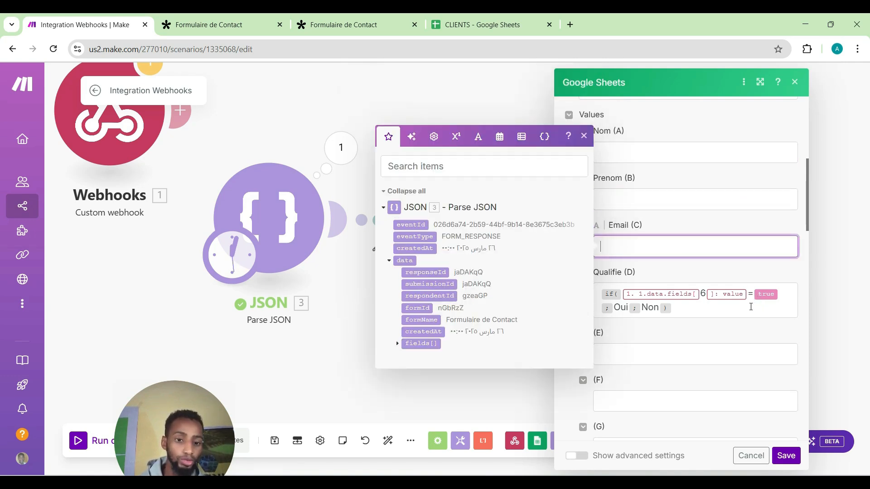
Clear the existing conditional formula from the Qualifie column.
{"action": "left_click", "coordinate": [751, 307]}
{"action": "key", "text": "BackSpace"}
{"action": "key", "text": "BackSpace"}
{"action": "key", "text": "ctrl+a"}
{"action": "key", "text": "BackSpace"}
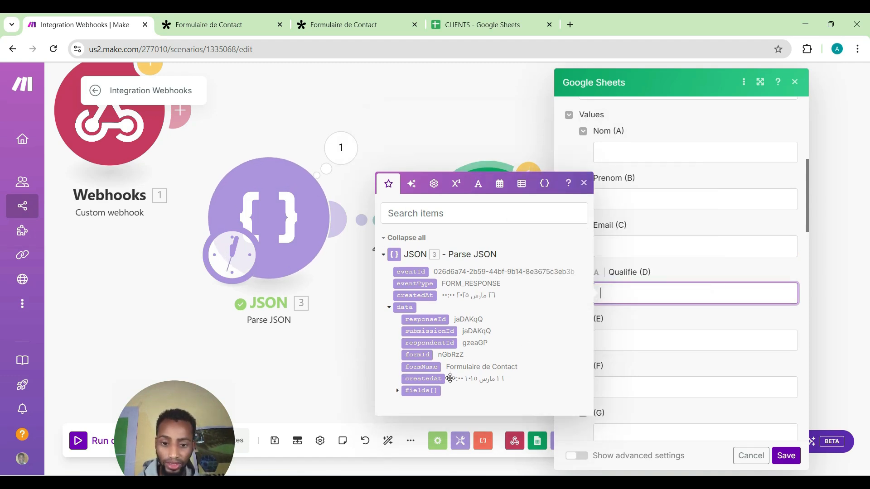
{"action": "left_click", "coordinate": [397, 393]}
{"action": "left_click", "coordinate": [426, 409]}
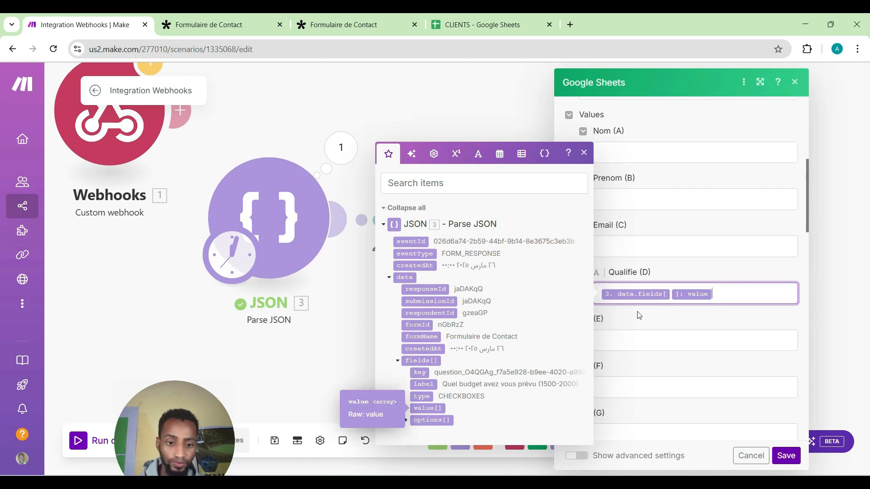
{"action": "key", "text": "BackSpace"}
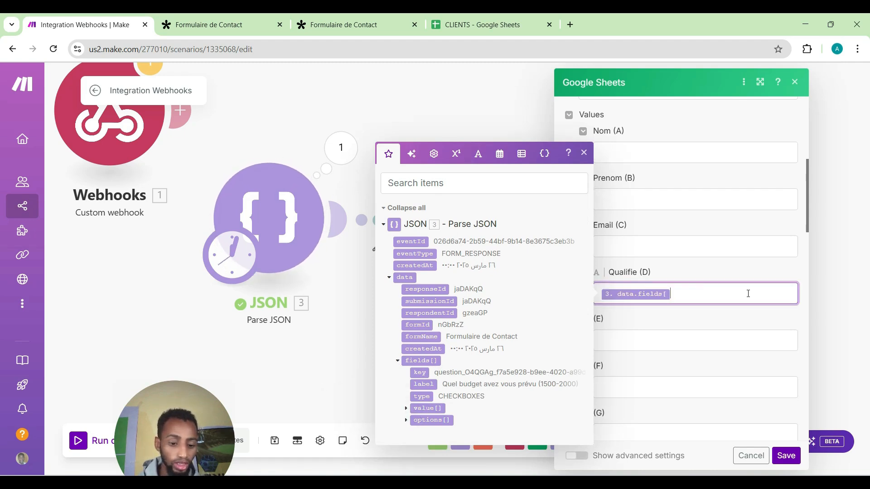
{"action": "key", "text": "BackSpace"}
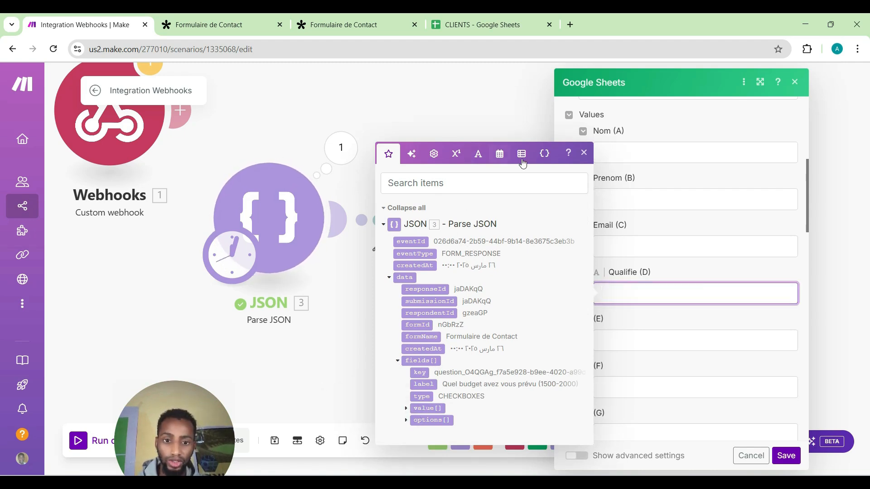
Insert an if function in Qualifie testing whether the Parse JSON value of data.fields item 6 equals true.
{"action": "left_click", "coordinate": [433, 154]}
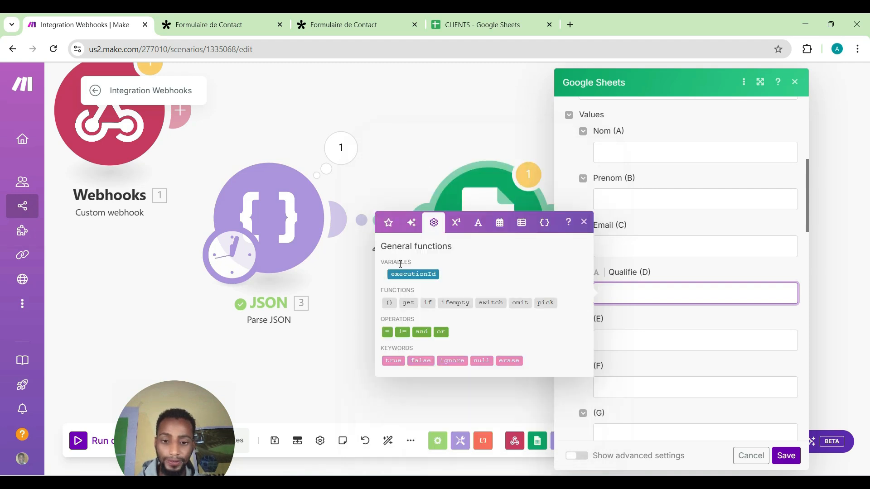
{"action": "left_click", "coordinate": [428, 303]}
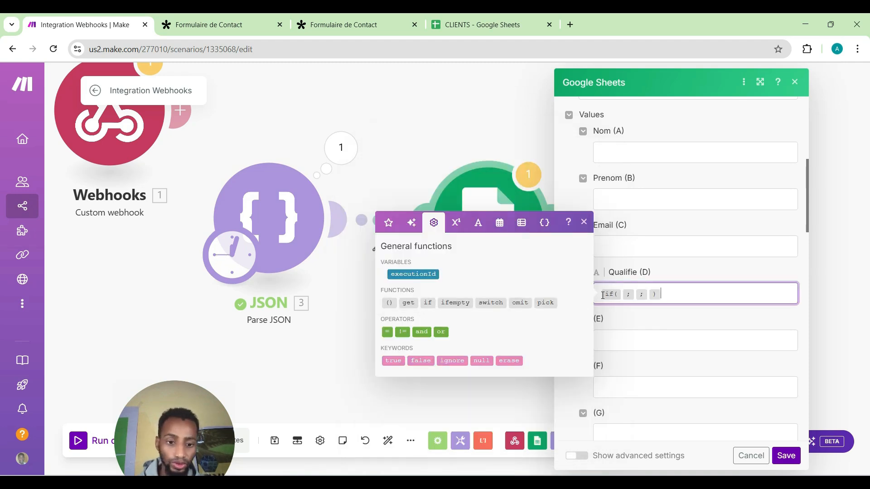
{"action": "left_click", "coordinate": [623, 298]}
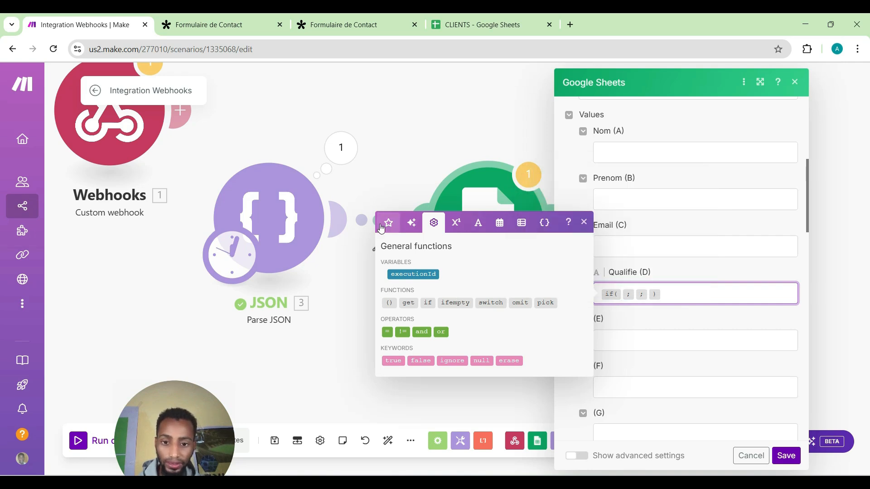
{"action": "left_click", "coordinate": [382, 227]}
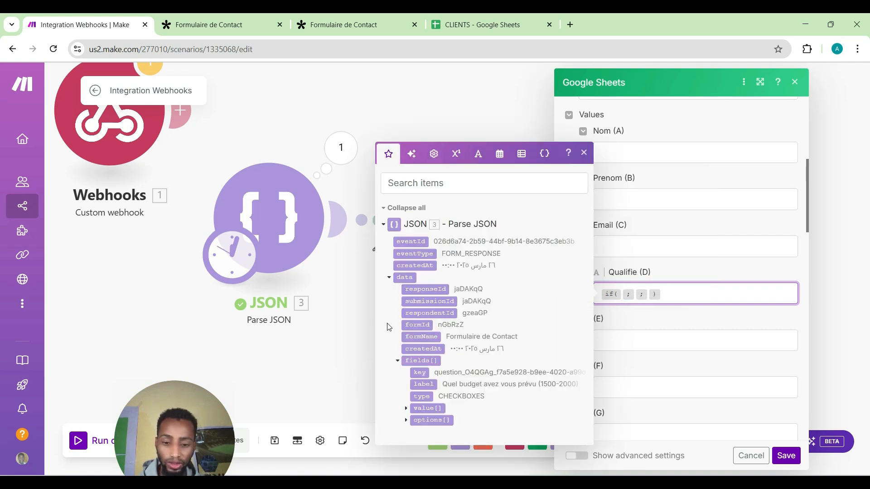
{"action": "left_click", "coordinate": [427, 408]}
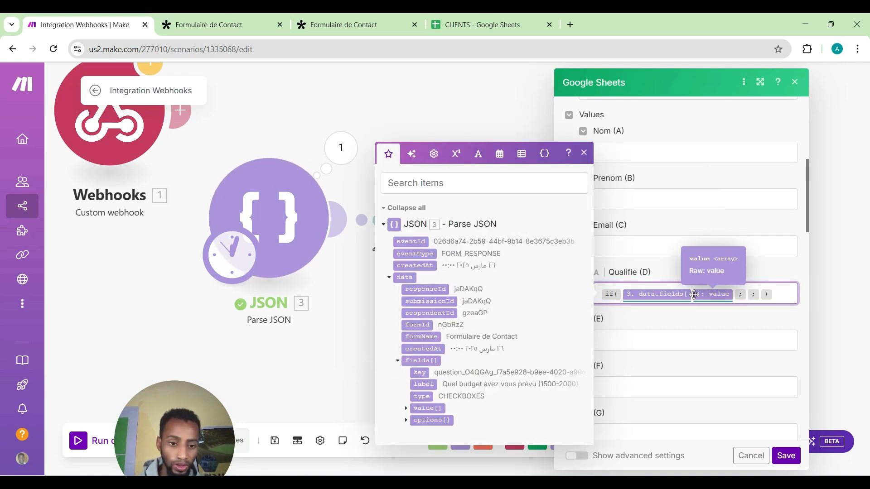
{"action": "left_click", "coordinate": [692, 295]}
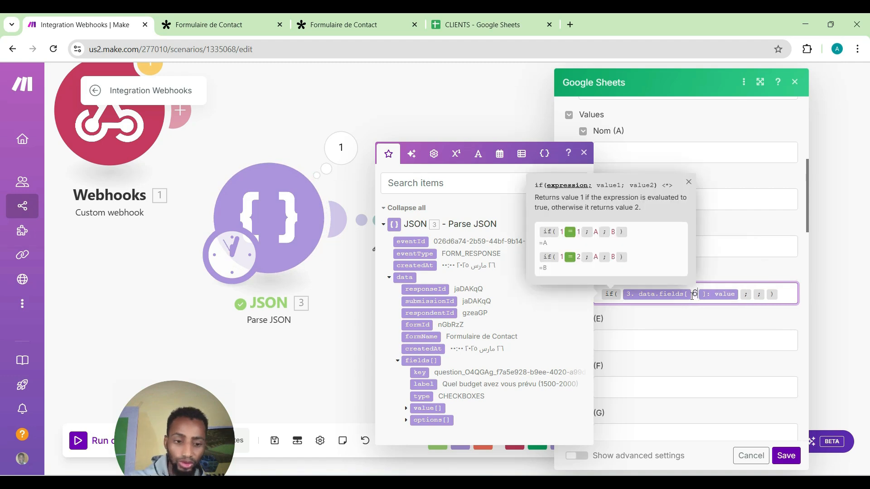
{"action": "type", "text": "6"}
{"action": "left_click", "coordinate": [741, 296]}
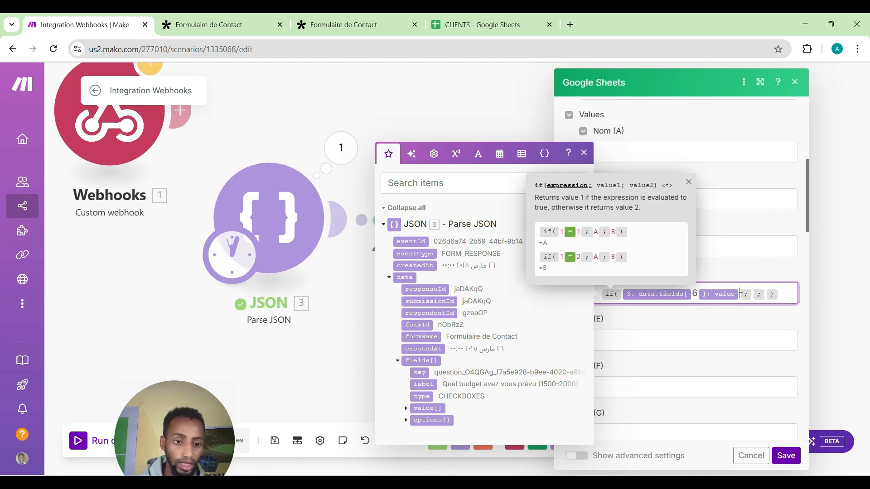
{"action": "type", "text": "="}
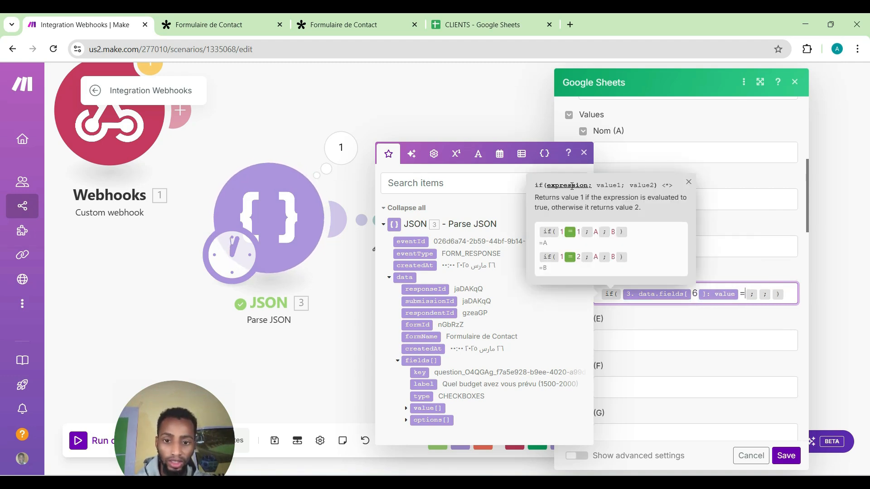
{"action": "left_click", "coordinate": [435, 154]}
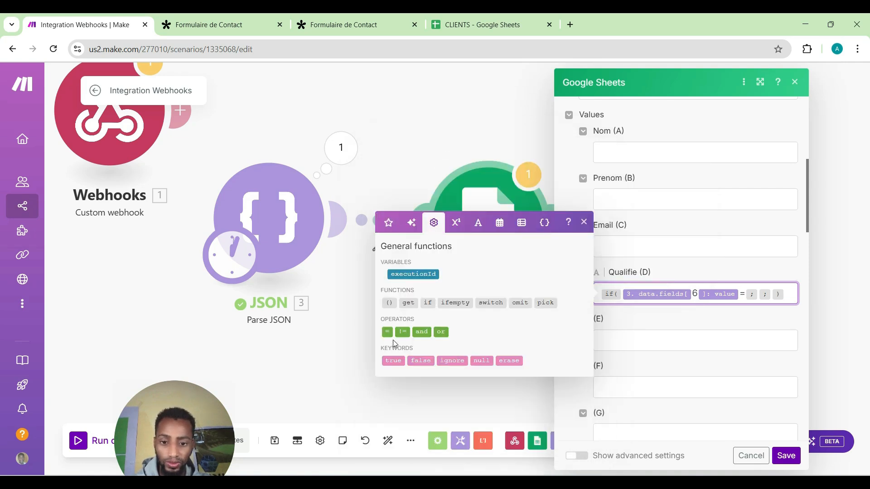
{"action": "left_click", "coordinate": [393, 361]}
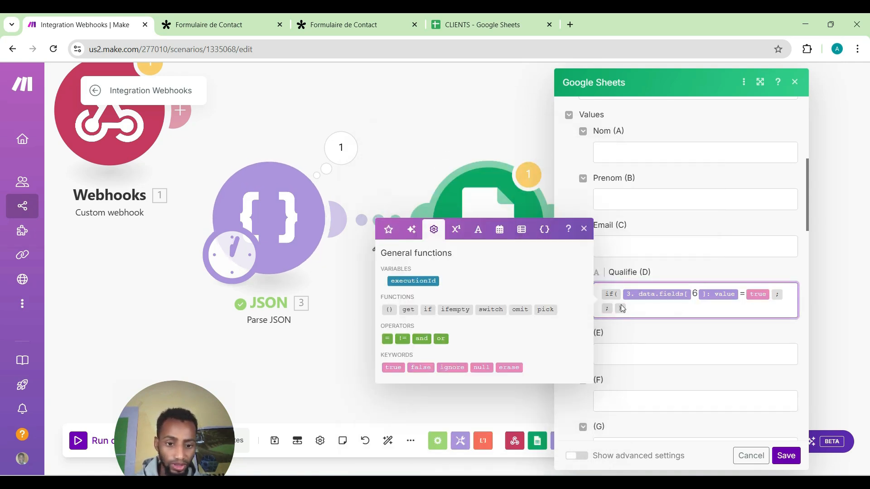
Set the Qualifie formula to return Oui when the condition is true and Non otherwise.
{"action": "mouse_move", "coordinate": [785, 294]}
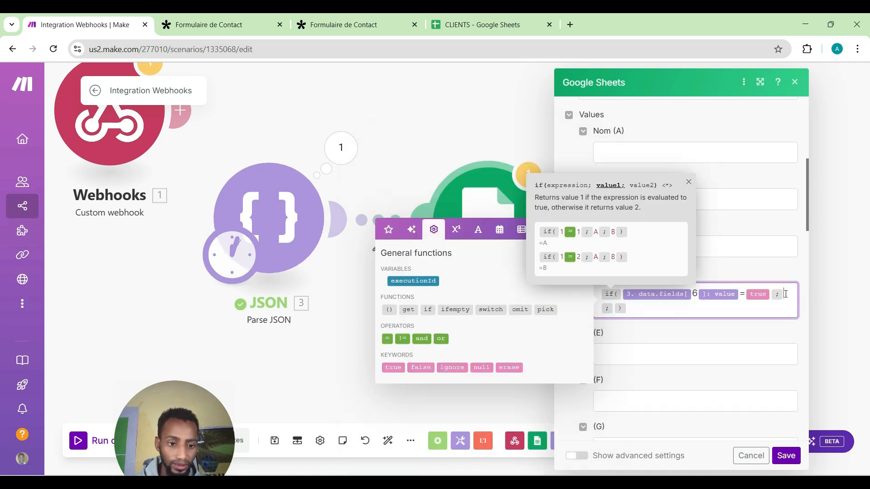
{"action": "type", "text": "Oui"}
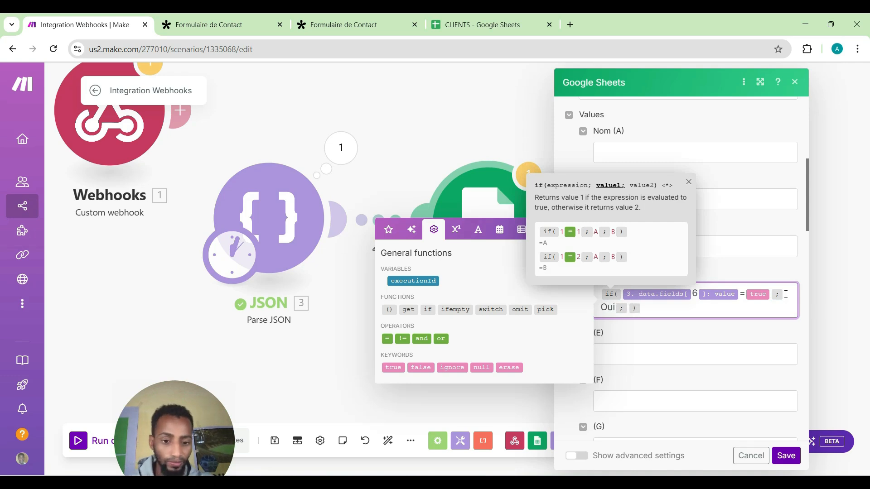
{"action": "left_click", "coordinate": [628, 309]}
{"action": "type", "text": "Non"}
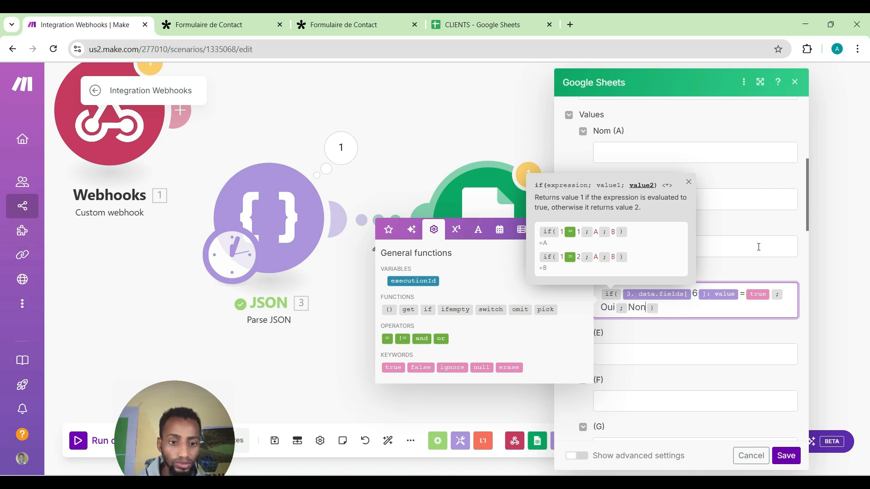
Map the Email column to the Parse JSON value of data.fields item 3.
{"action": "left_click", "coordinate": [759, 247]}
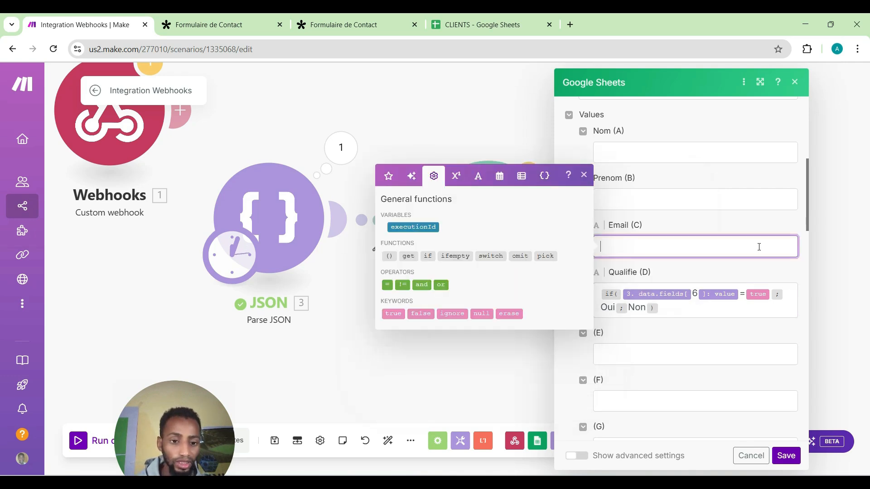
{"action": "left_click", "coordinate": [389, 180]}
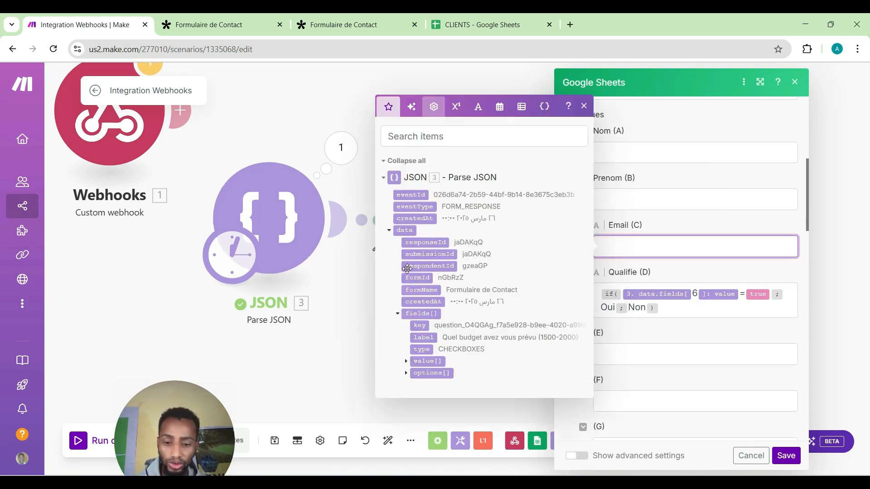
{"action": "left_click", "coordinate": [428, 362]}
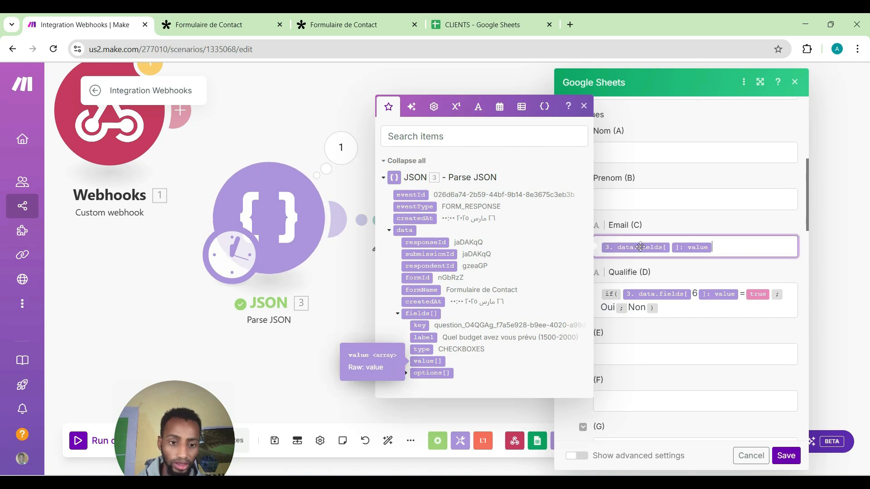
{"action": "left_click", "coordinate": [672, 249]}
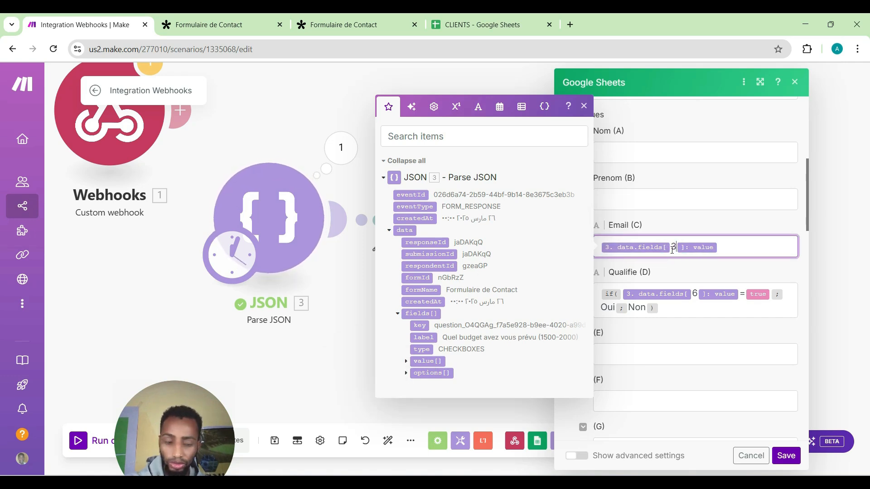
{"action": "type", "text": "3"}
Copy the Email column's mapping into the Prenom and Nom columns.
{"action": "key", "text": "ctrl+a"}
{"action": "key", "text": "ctrl+c"}
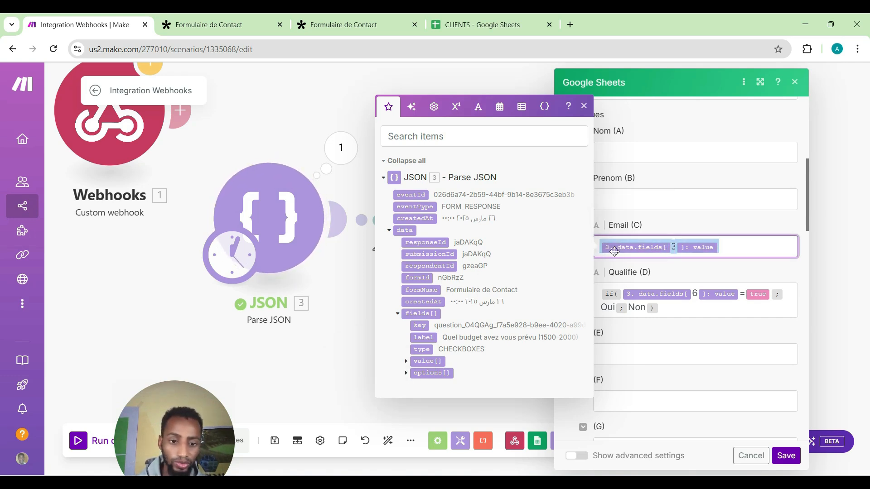
{"action": "right_click", "coordinate": [631, 254]}
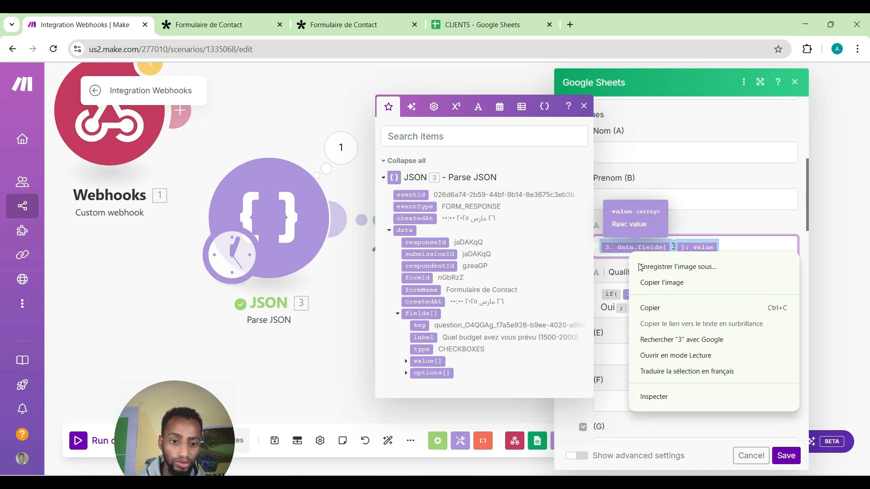
{"action": "left_click", "coordinate": [660, 308]}
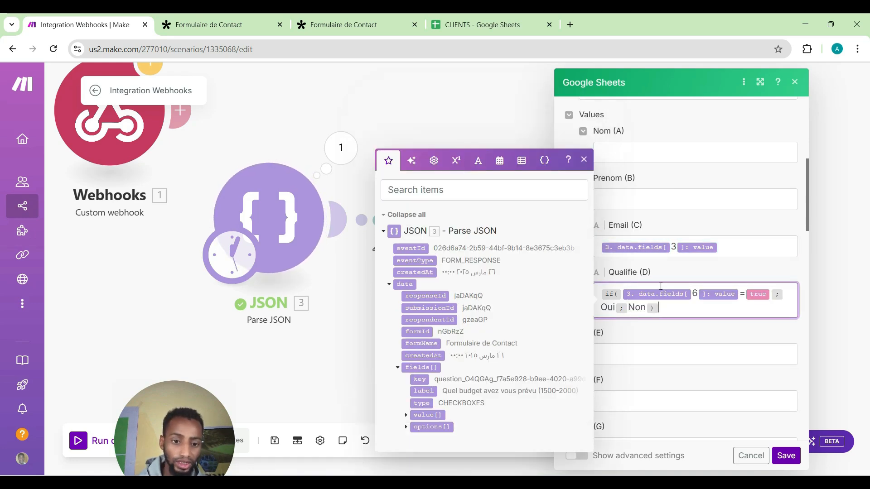
{"action": "left_click", "coordinate": [656, 200]}
{"action": "right_click", "coordinate": [656, 201]}
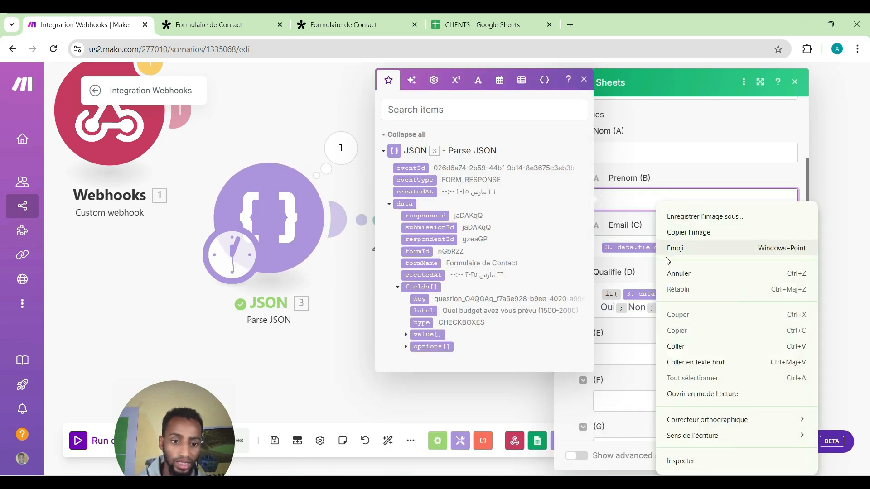
{"action": "left_click", "coordinate": [684, 345]}
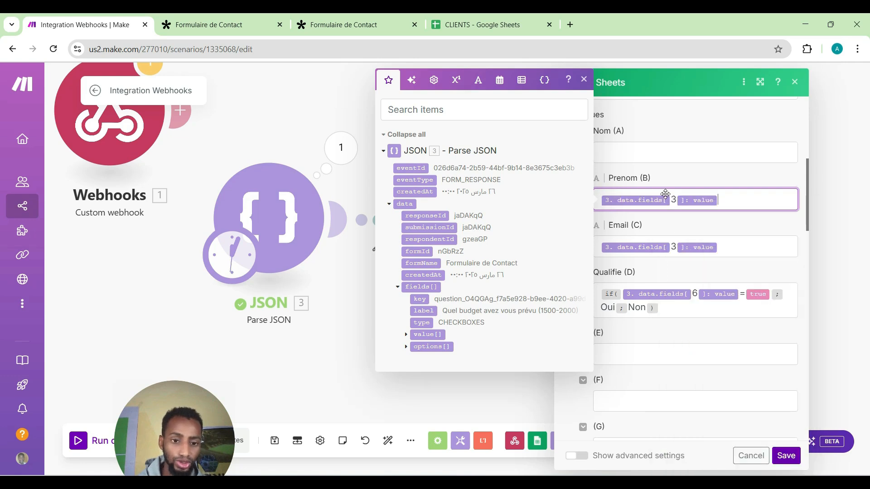
{"action": "left_click", "coordinate": [658, 159]}
{"action": "right_click", "coordinate": [658, 161]}
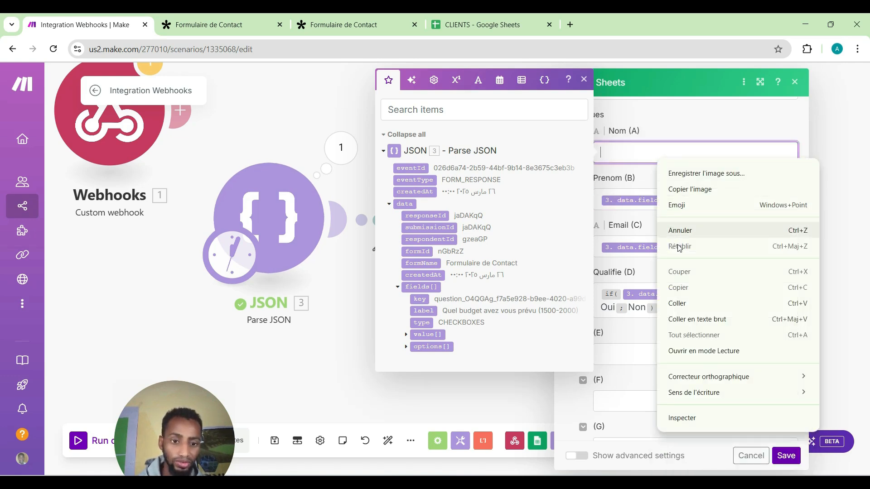
{"action": "left_click", "coordinate": [682, 303]}
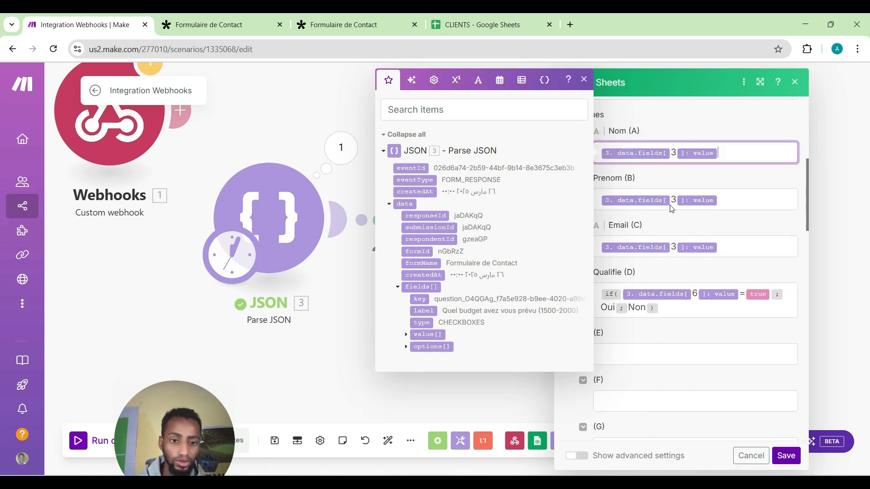
Set the data.fields item number to 2 for Prenom and 1 for Nom, and save the Google Sheets module.
{"action": "left_click", "coordinate": [677, 201]}
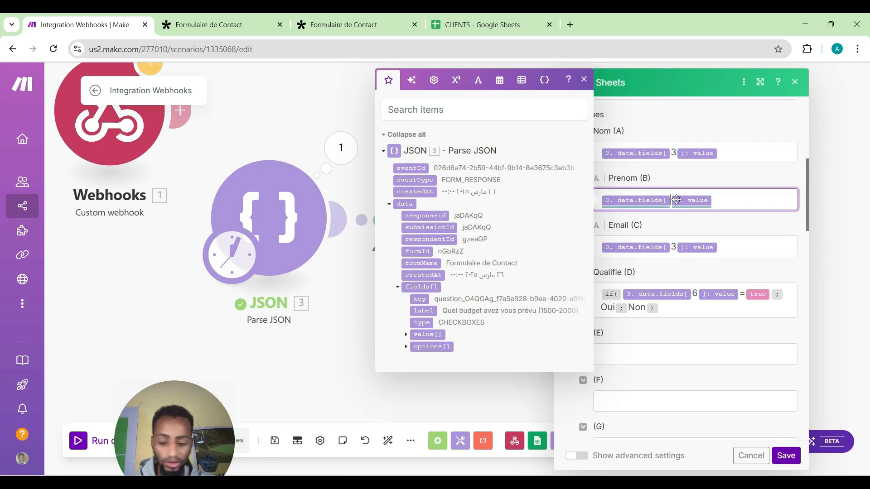
{"action": "key", "text": "BackSpace"}
{"action": "type", "text": "2"}
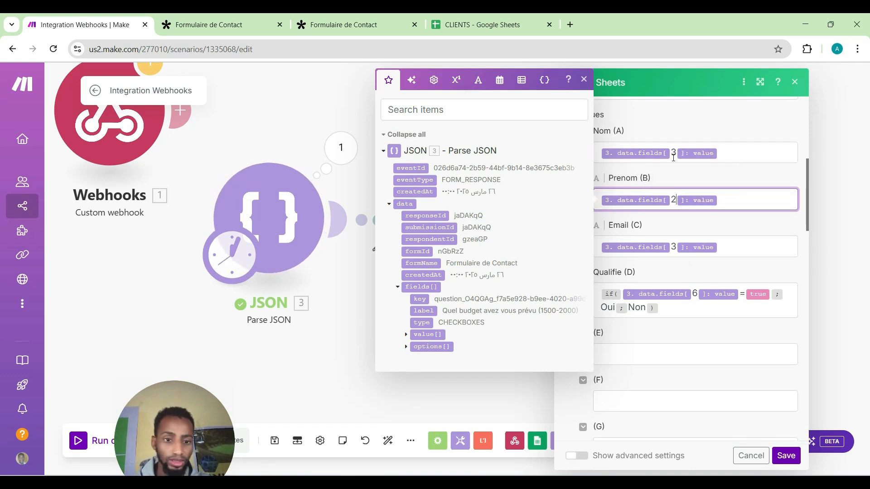
{"action": "left_click", "coordinate": [676, 154]}
{"action": "key", "text": "BackSpace"}
{"action": "type", "text": "1"}
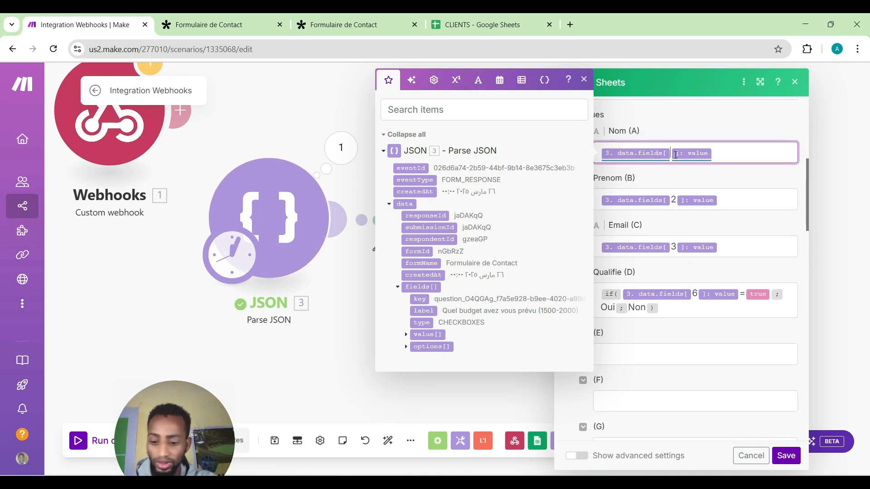
{"action": "left_click", "coordinate": [783, 457]}
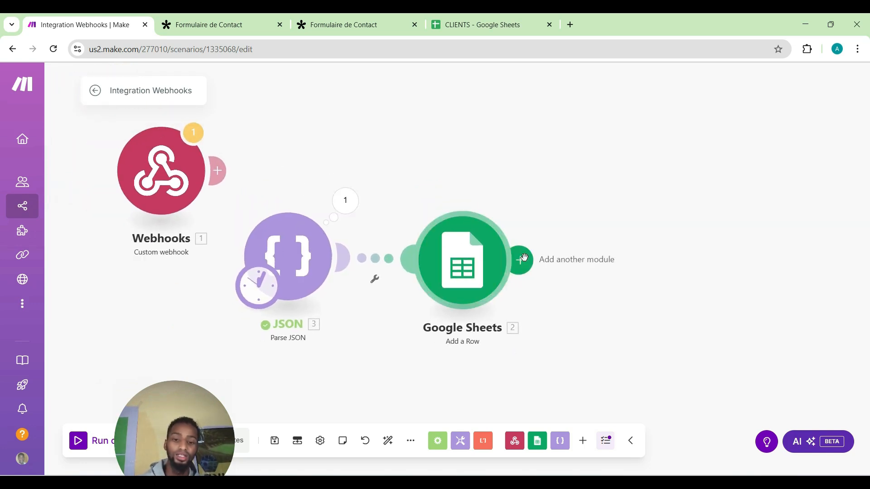
Add an OpenAI Create a Completion (Prompt) module after the Google Sheets Add a Row module.
{"action": "left_click", "coordinate": [523, 259]}
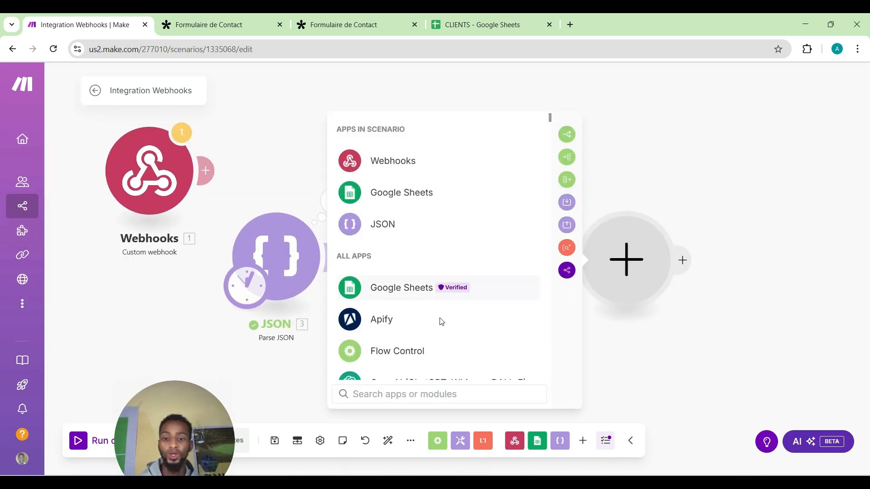
{"action": "left_click", "coordinate": [423, 374]}
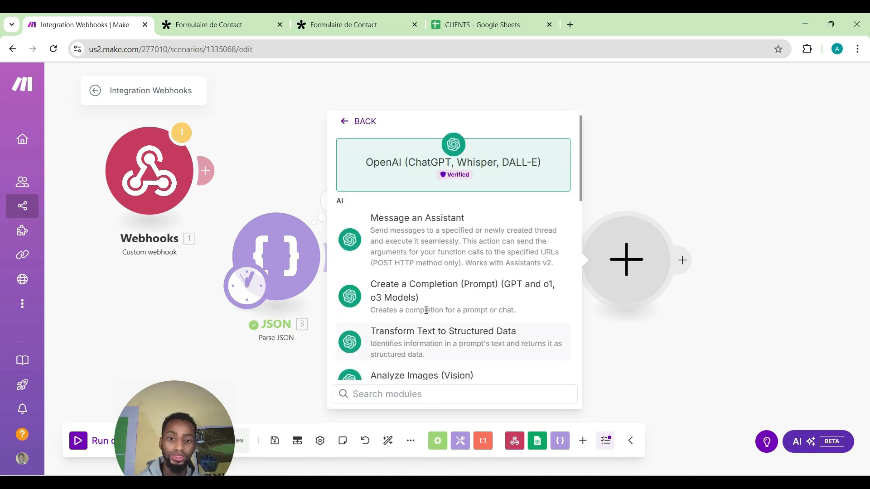
{"action": "left_click", "coordinate": [414, 290]}
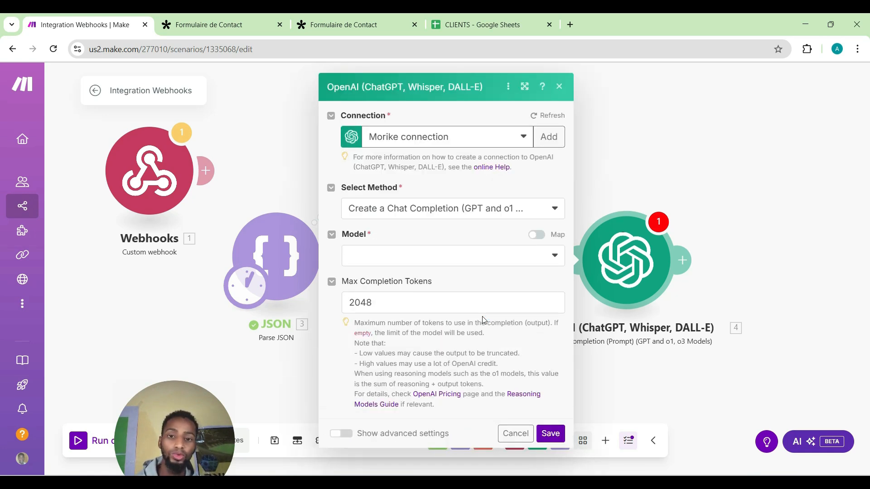
Set the OpenAI module's model to gpt-4.5-preview (system).
{"action": "left_click", "coordinate": [436, 255]}
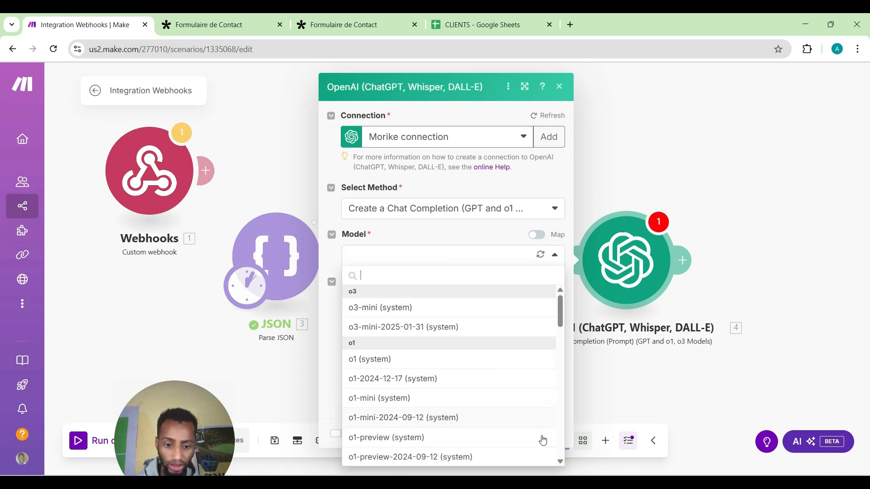
{"action": "left_click", "coordinate": [561, 463]}
{"action": "left_click", "coordinate": [561, 462]}
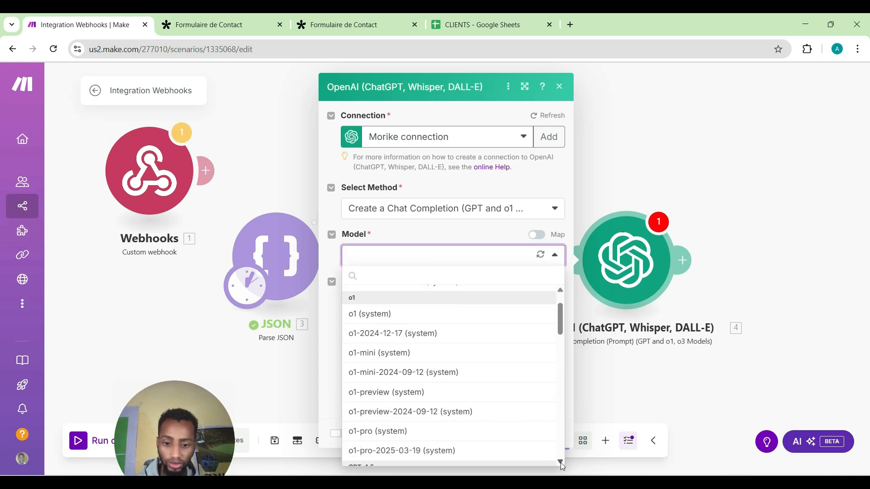
{"action": "left_click", "coordinate": [561, 462]}
{"action": "left_click", "coordinate": [561, 463]}
{"action": "left_click", "coordinate": [561, 462]}
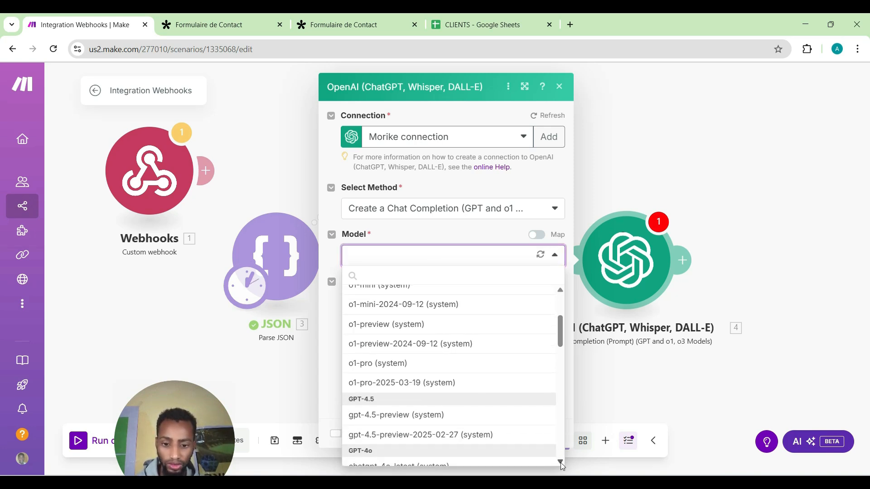
{"action": "left_click", "coordinate": [514, 413]}
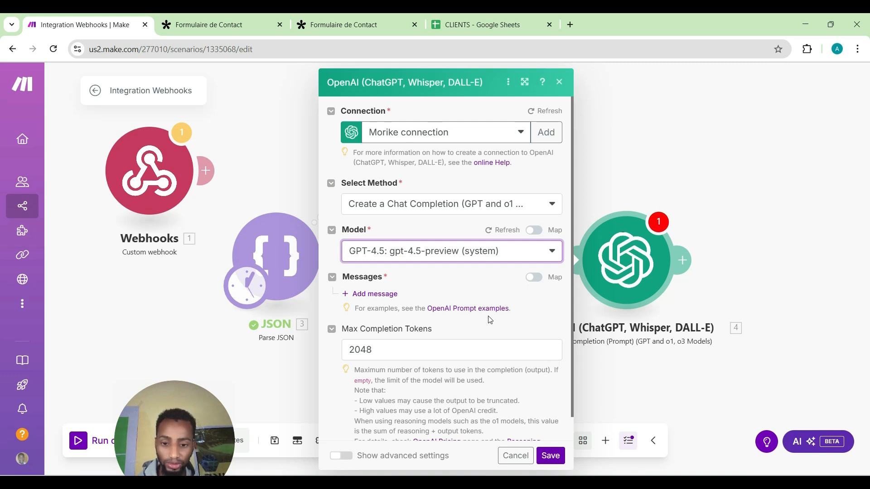
Add a first message to the OpenAI module with the role Developer / System.
{"action": "left_click", "coordinate": [388, 293]}
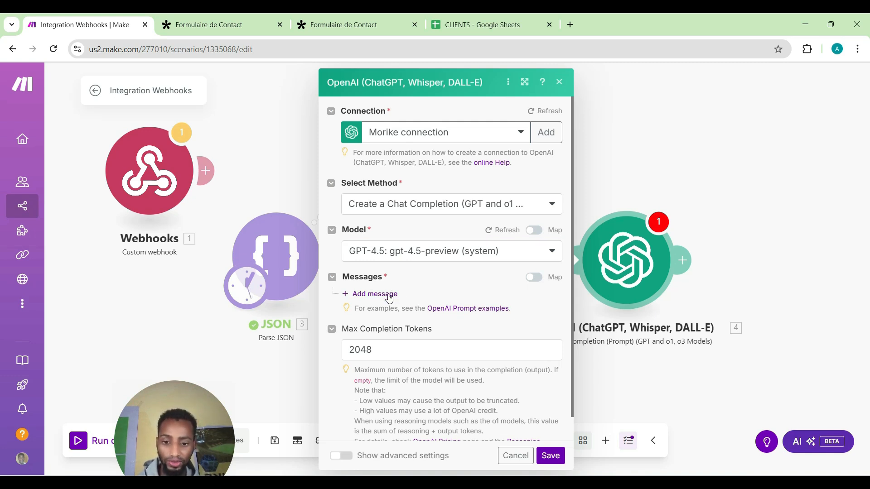
{"action": "left_click", "coordinate": [389, 294]}
{"action": "left_click", "coordinate": [428, 327]}
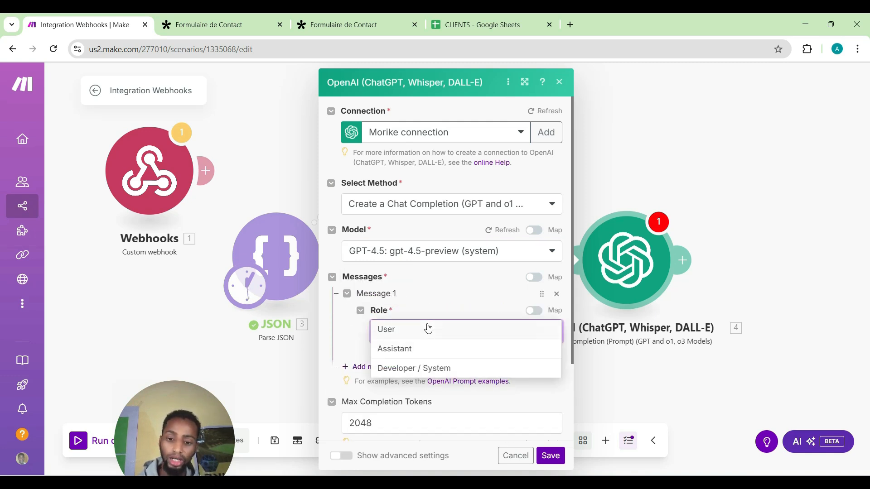
{"action": "left_click", "coordinate": [433, 369]}
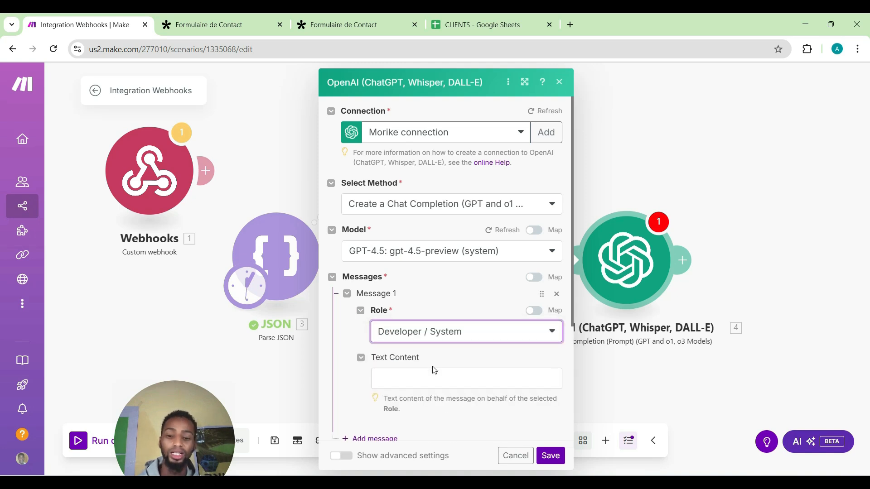
Enter "Tu es un expert en copywritting" as the text content of Message 1.
{"action": "left_click", "coordinate": [433, 379]}
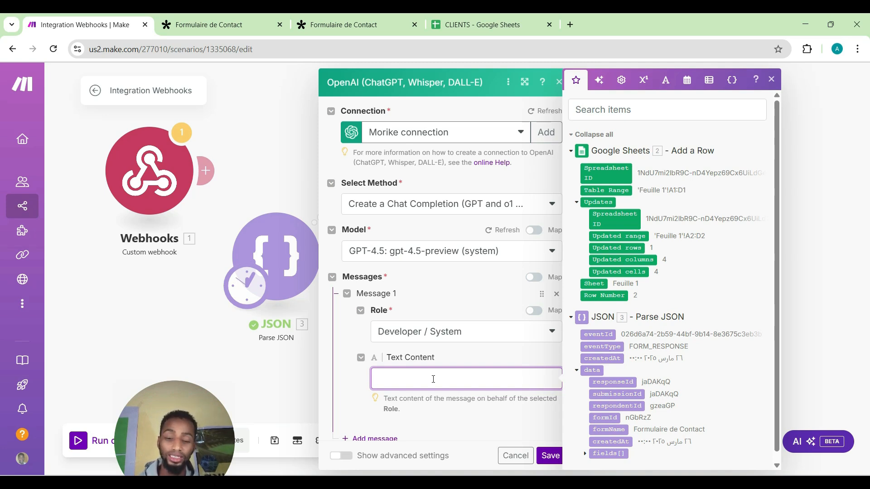
{"action": "type", "text": "u"}
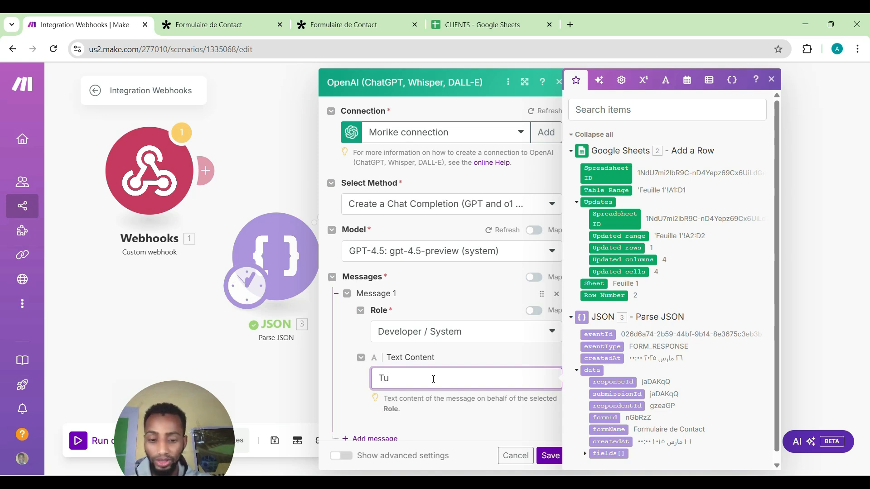
{"action": "type", "text": " es un "}
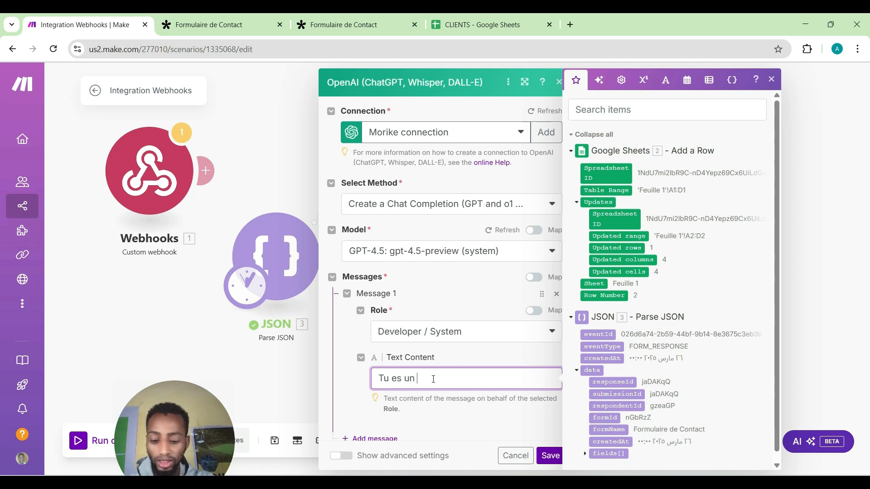
{"action": "type", "text": "expert e"}
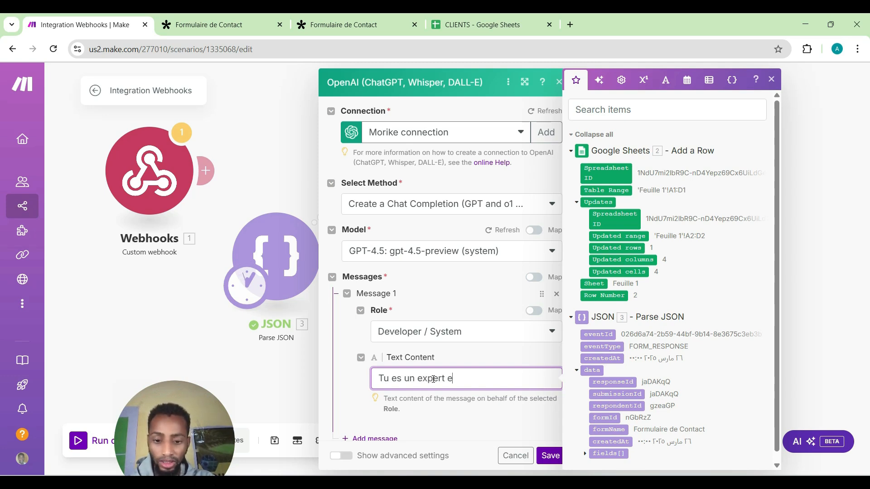
{"action": "type", "text": "n copy"}
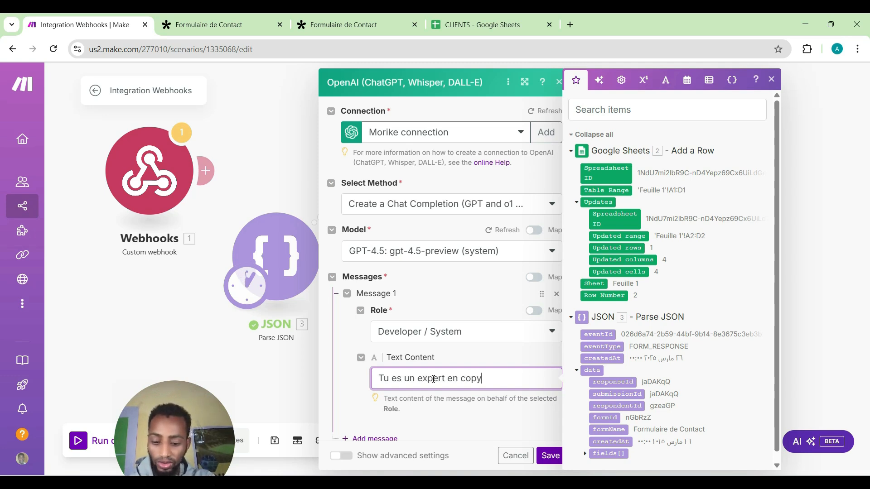
{"action": "type", "text": "writti"}
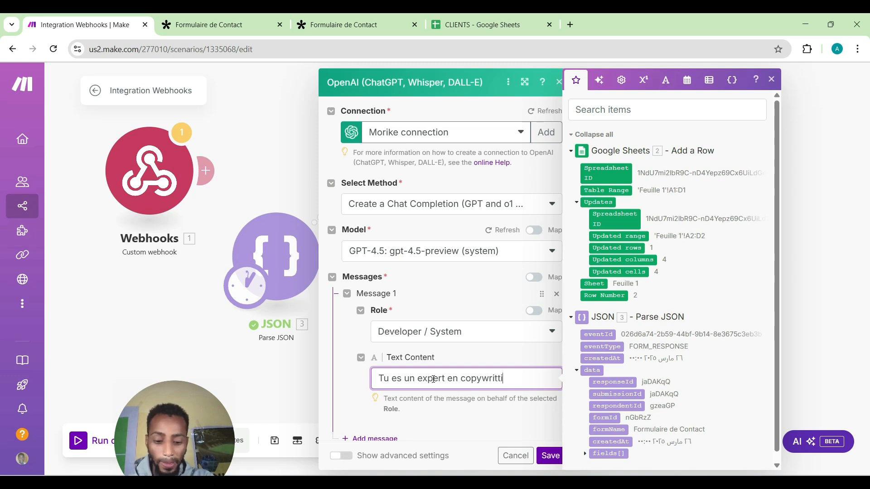
{"action": "type", "text": "ng"}
{"action": "left_click", "coordinate": [435, 428]}
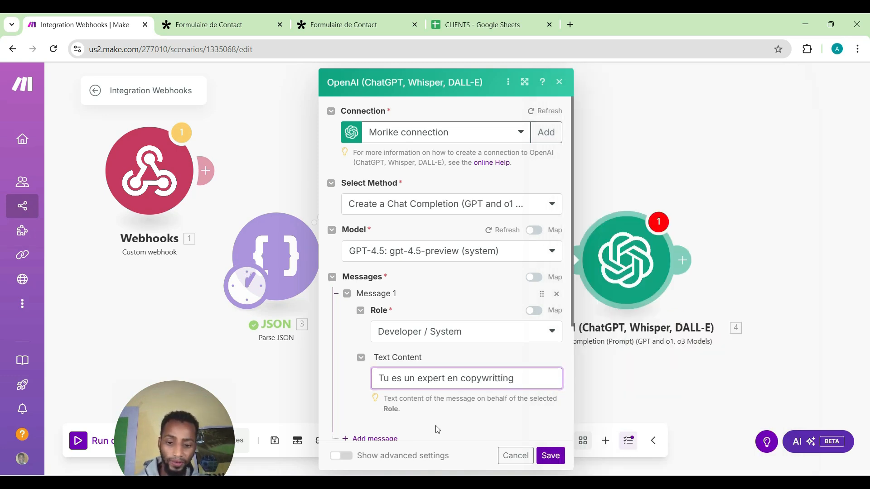
Add a second message to the OpenAI module with the role User.
{"action": "scroll", "coordinate": [544, 429], "scroll_direction": "down", "scroll_amount": 2}
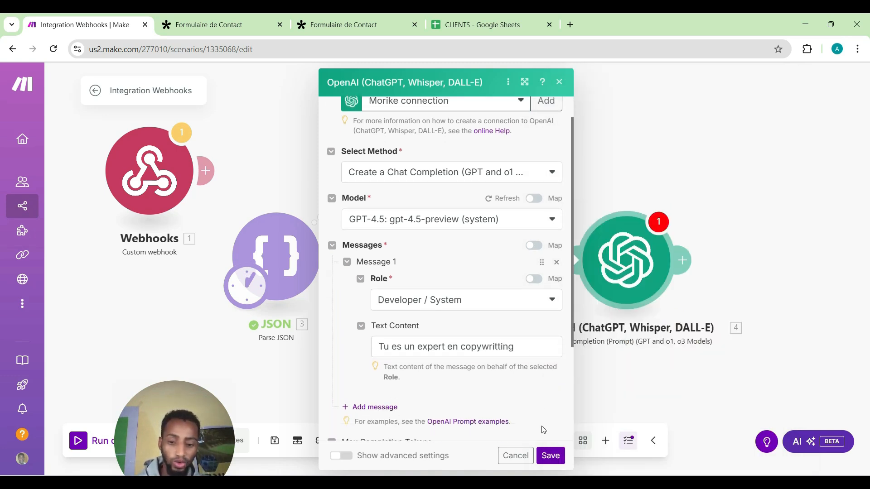
{"action": "left_click", "coordinate": [360, 373]}
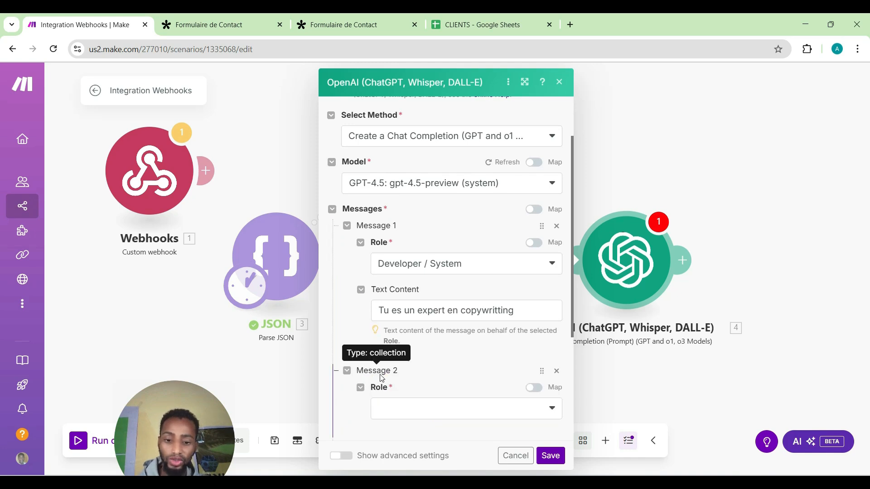
{"action": "left_click", "coordinate": [421, 410]}
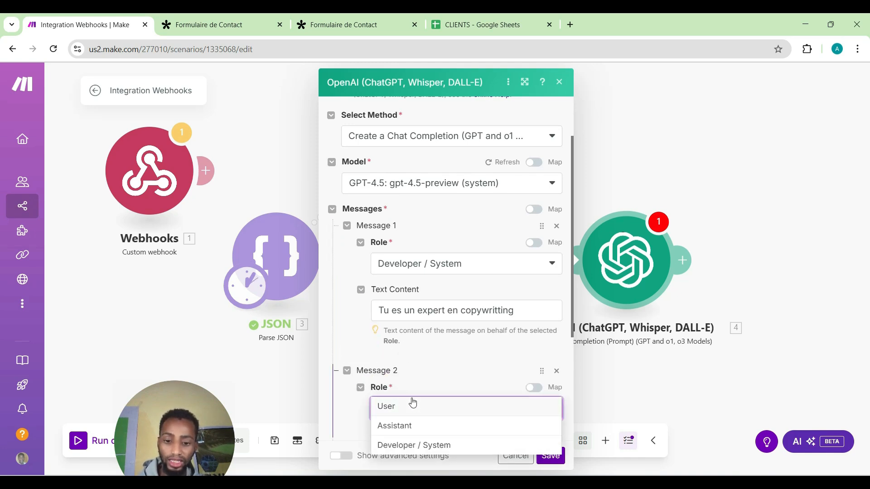
{"action": "left_click", "coordinate": [413, 406]}
Enter "Redige un email de reservation de re" as the beginning of Message 2's text content.
{"action": "scroll", "coordinate": [426, 378], "scroll_direction": "down", "scroll_amount": 1}
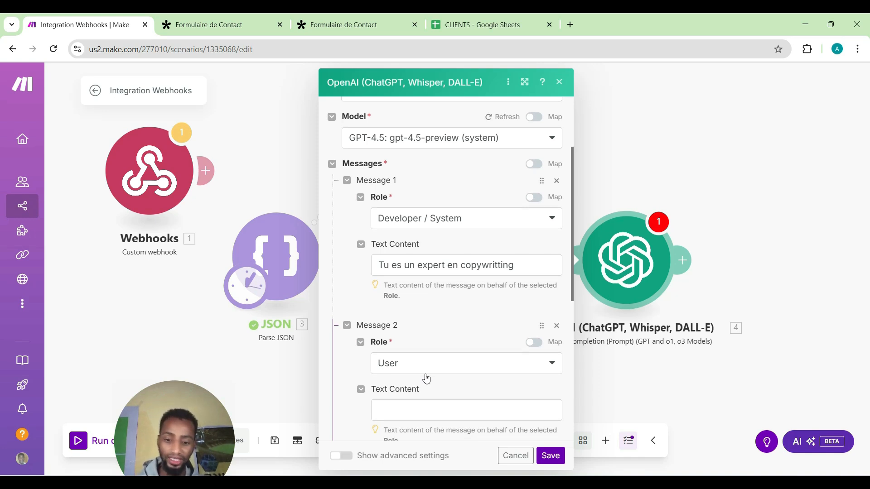
{"action": "left_click", "coordinate": [433, 407]}
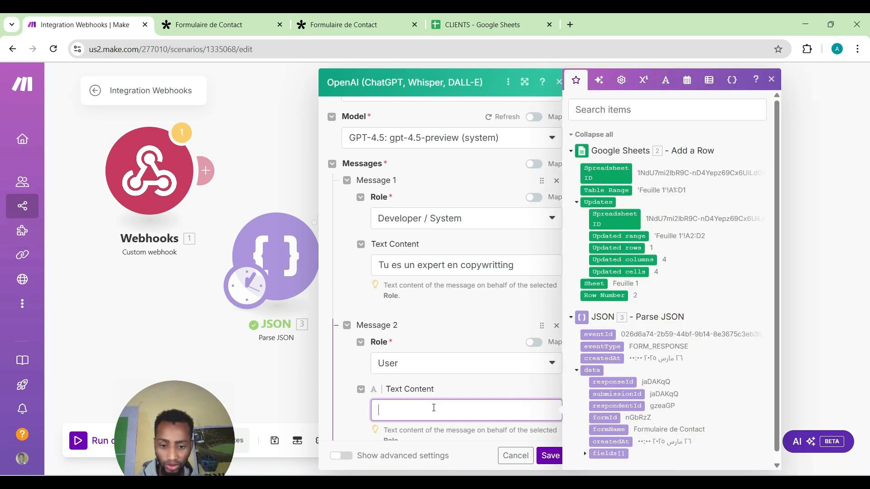
{"action": "type", "text": "Redu"}
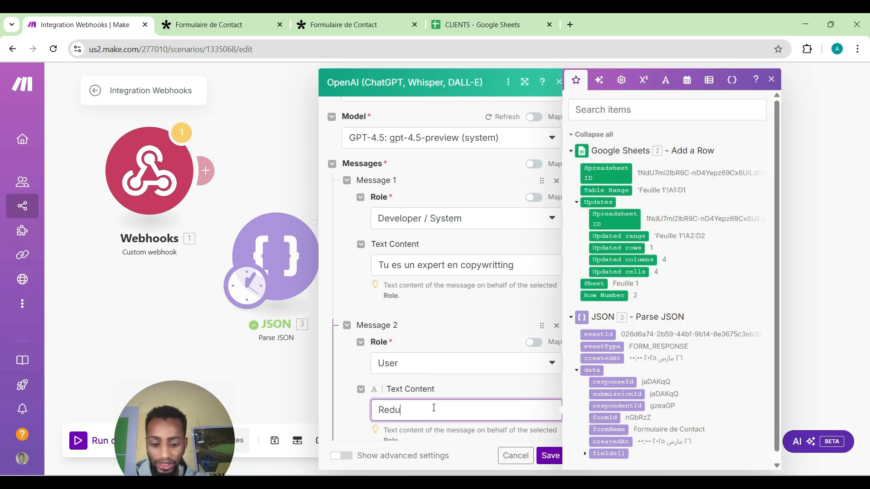
{"action": "key", "text": "BackSpace"}
{"action": "type", "text": "ige "}
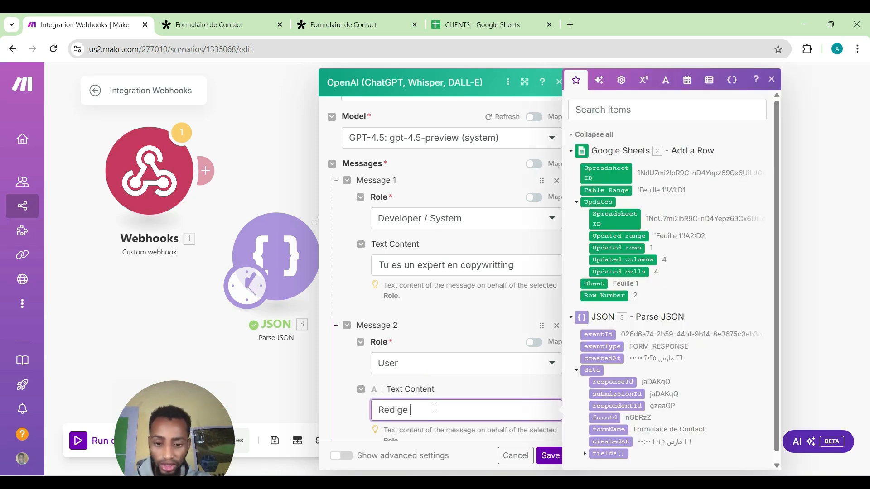
{"action": "type", "text": "un ema"}
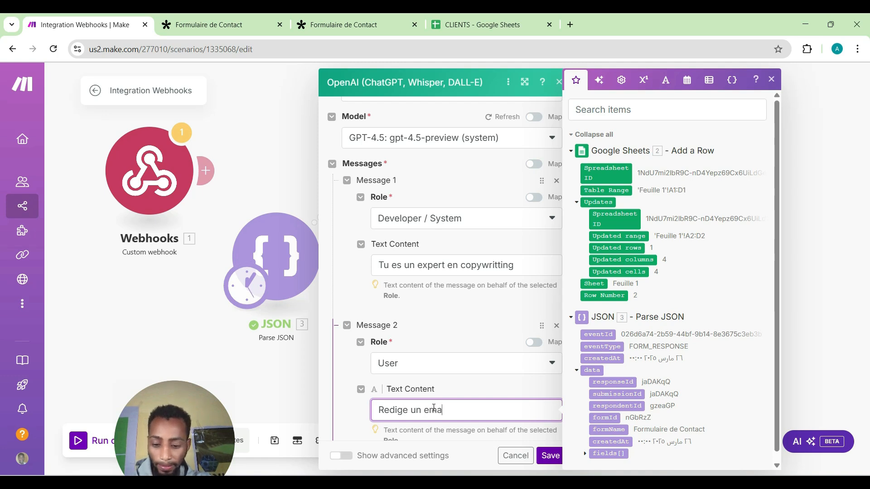
{"action": "type", "text": "il de r"}
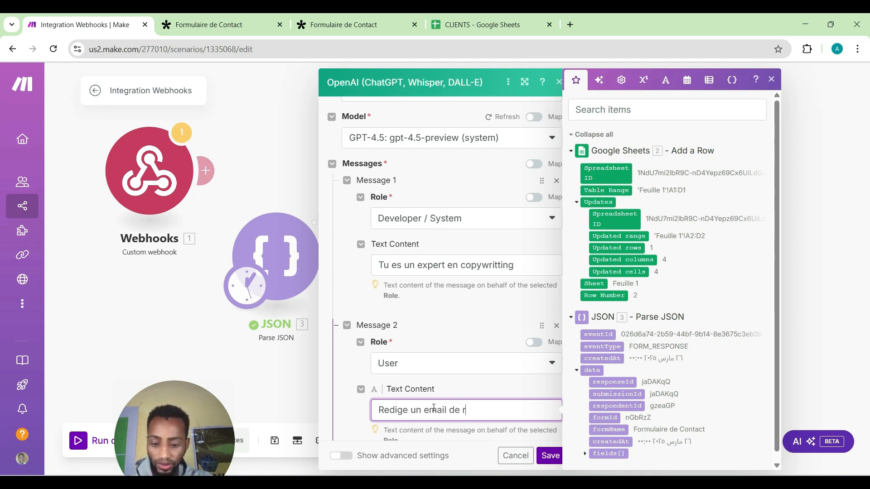
{"action": "type", "text": "eservati"}
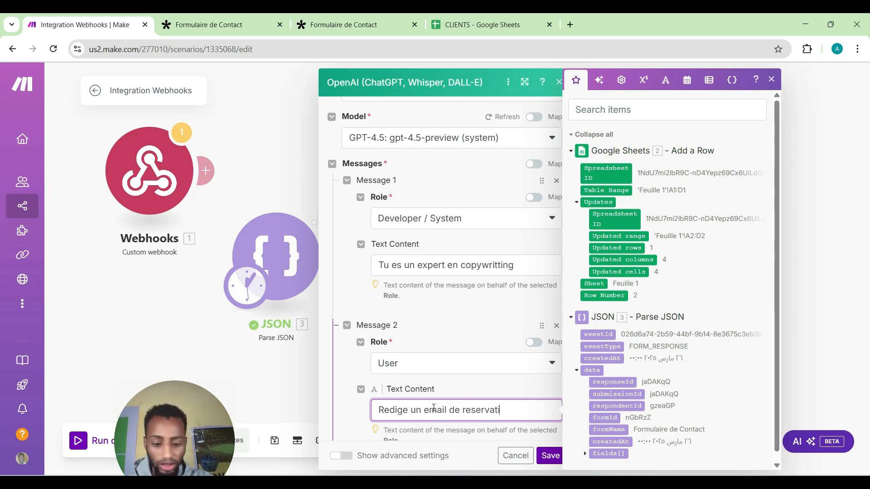
{"action": "type", "text": "on de re"}
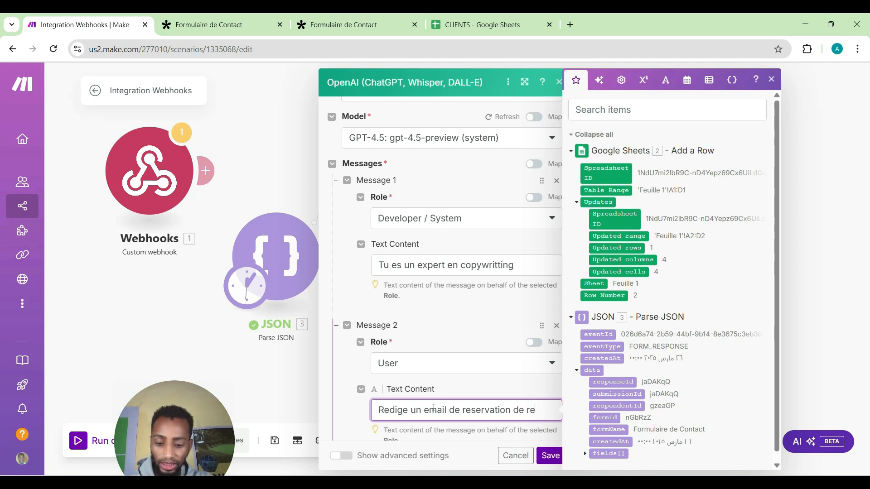
Complete Message 2's text to read "Redige un email de reservation de rendez vous pour un prospect qui veut prendre mon accompagnement sur le trading".
{"action": "type", "text": "nde"}
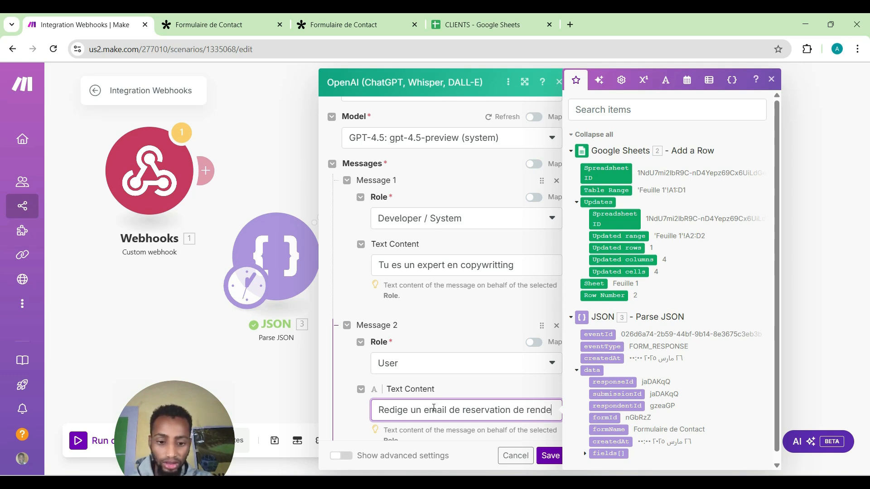
{"action": "type", "text": "z vou s"}
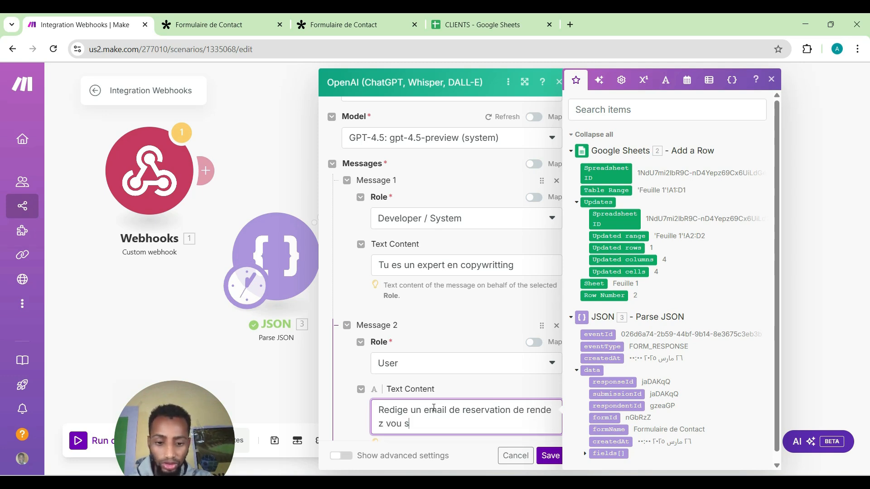
{"action": "key", "text": "BackSpace"}
{"action": "key", "text": "BackSpace"}
{"action": "type", "text": "s pou"}
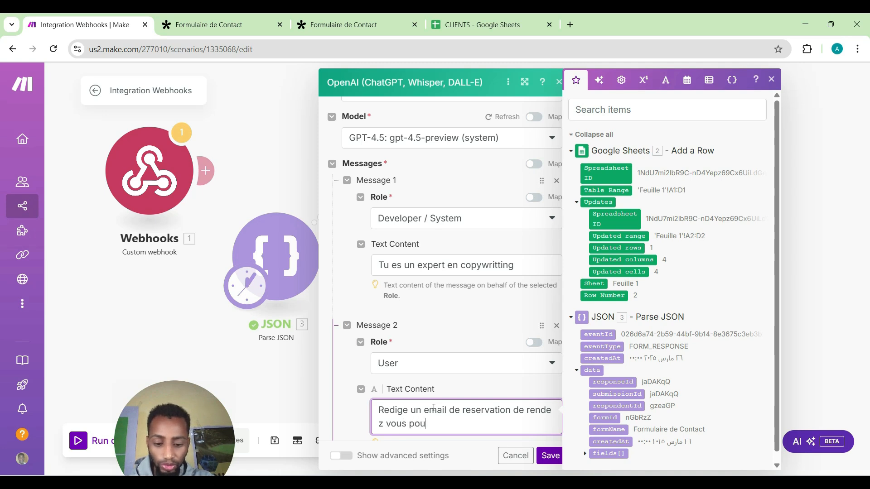
{"action": "type", "text": "r un pr"}
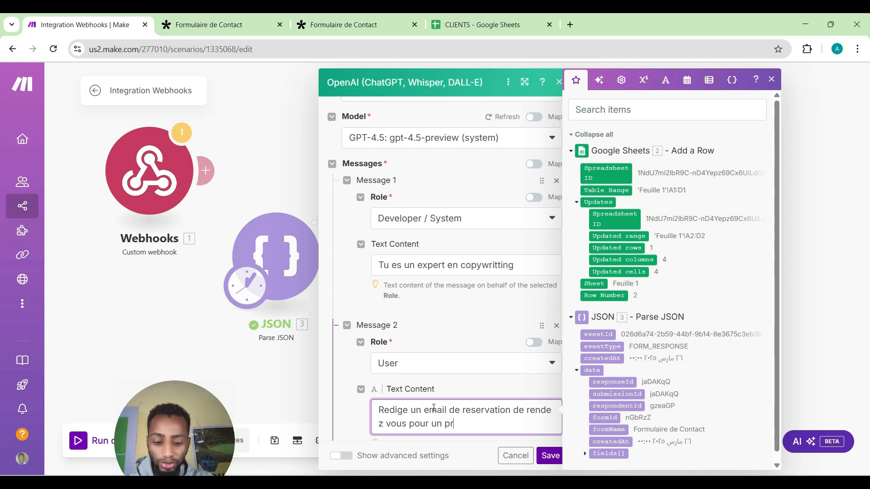
{"action": "type", "text": "ospect "}
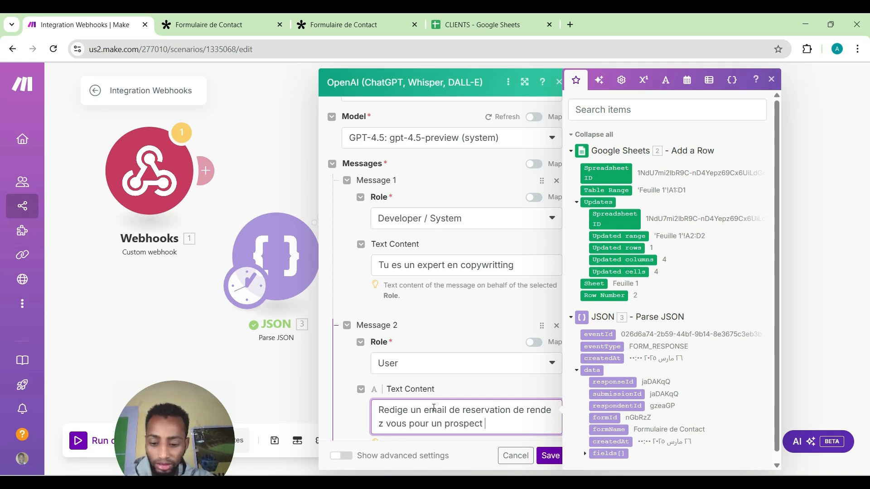
{"action": "type", "text": "qy"}
{"action": "key", "text": "BackSpace"}
{"action": "type", "text": "ui "}
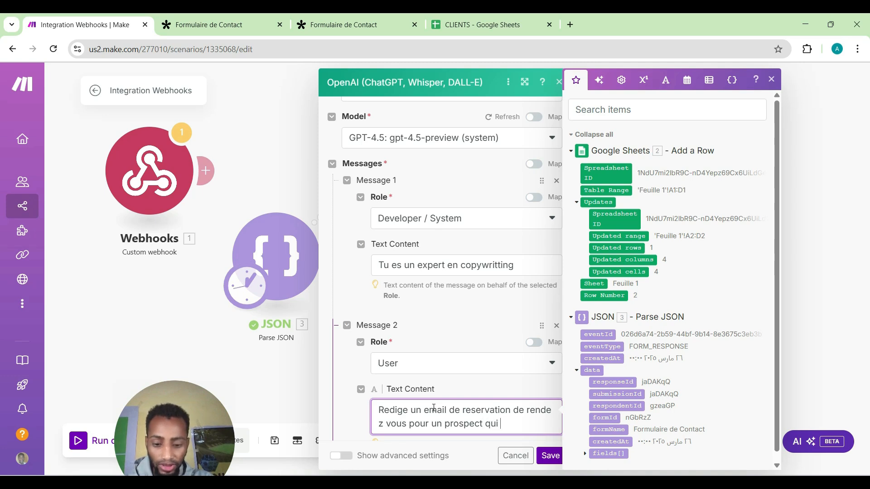
{"action": "type", "text": "veut p"}
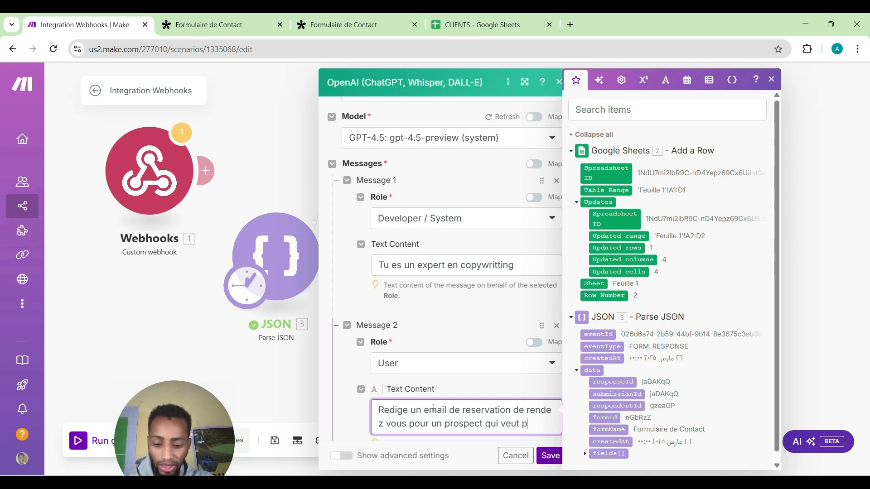
{"action": "type", "text": "rendre "}
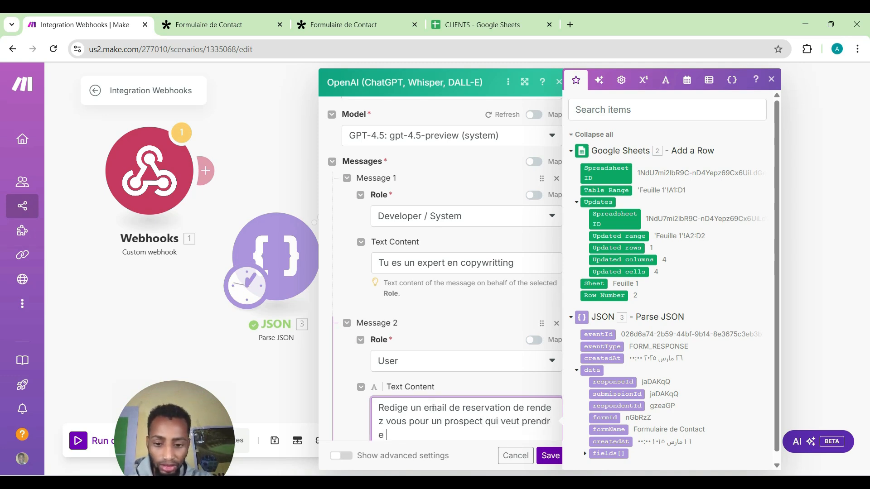
{"action": "type", "text": "mon acc"}
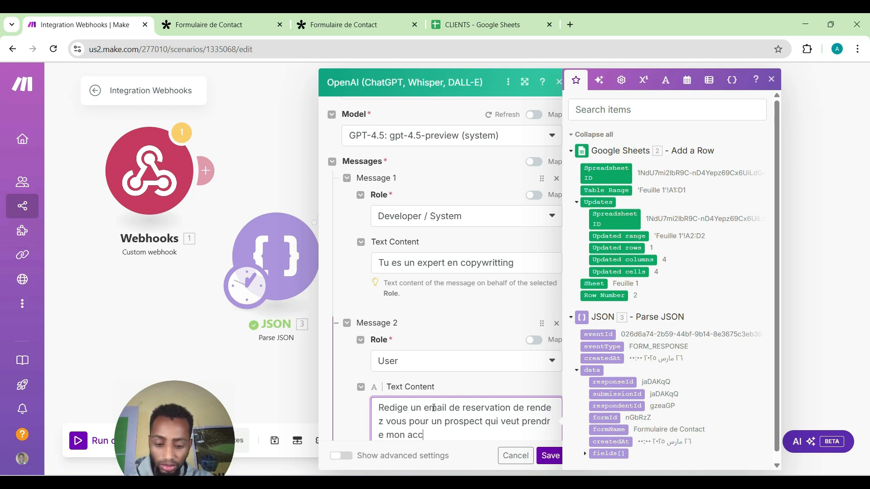
{"action": "type", "text": "ompa"}
{"action": "type", "text": "gne"}
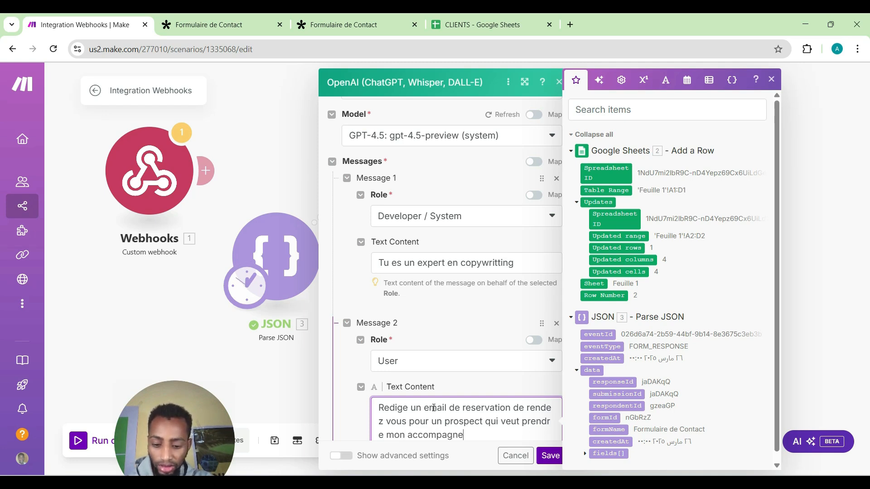
{"action": "type", "text": "ment "}
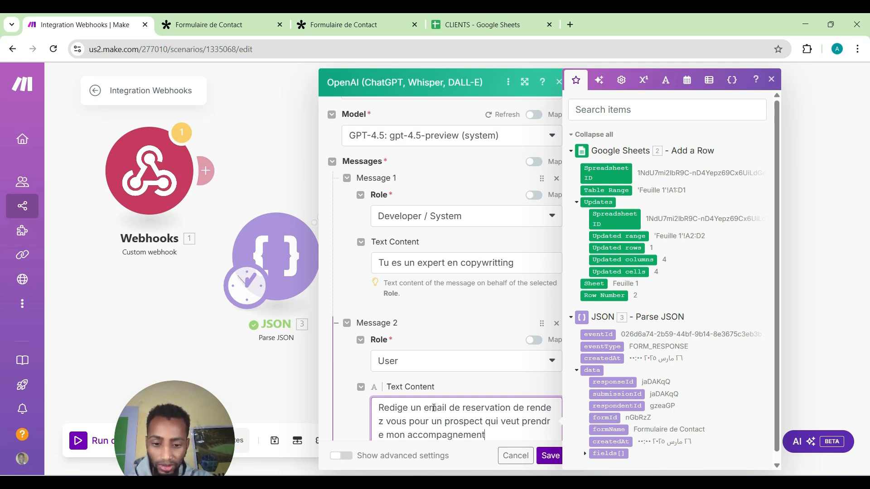
{"action": "type", "text": "sur "}
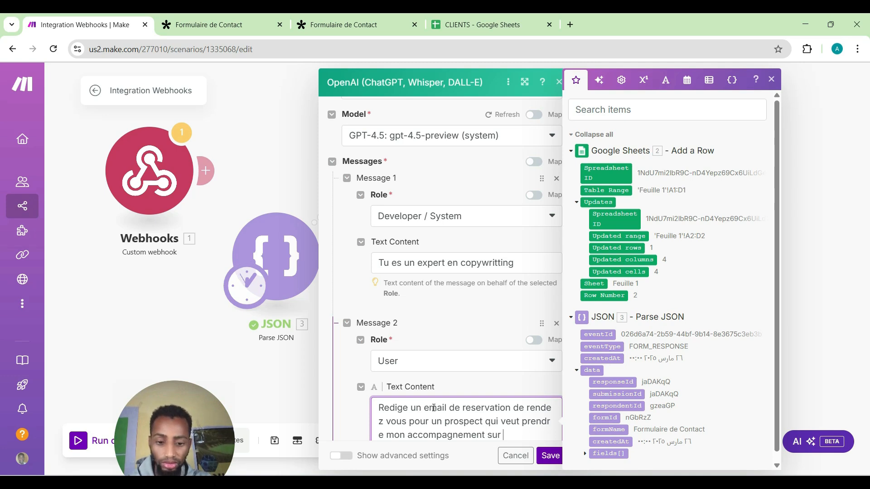
{"action": "type", "text": "le trading"}
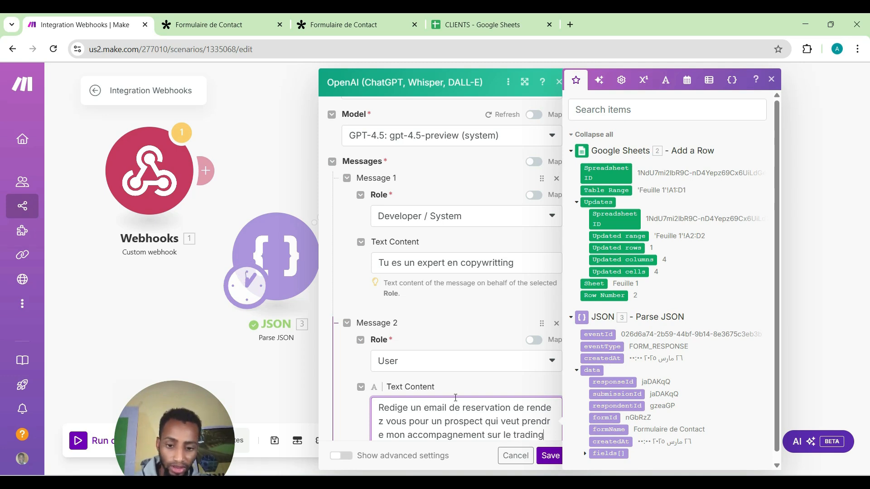
{"action": "left_click", "coordinate": [454, 399]}
Add a third message to the OpenAI module's prompt and set its role to Assistant.
{"action": "scroll", "coordinate": [455, 390], "scroll_direction": "down", "scroll_amount": 1}
{"action": "scroll", "coordinate": [455, 390], "scroll_direction": "down", "scroll_amount": 3}
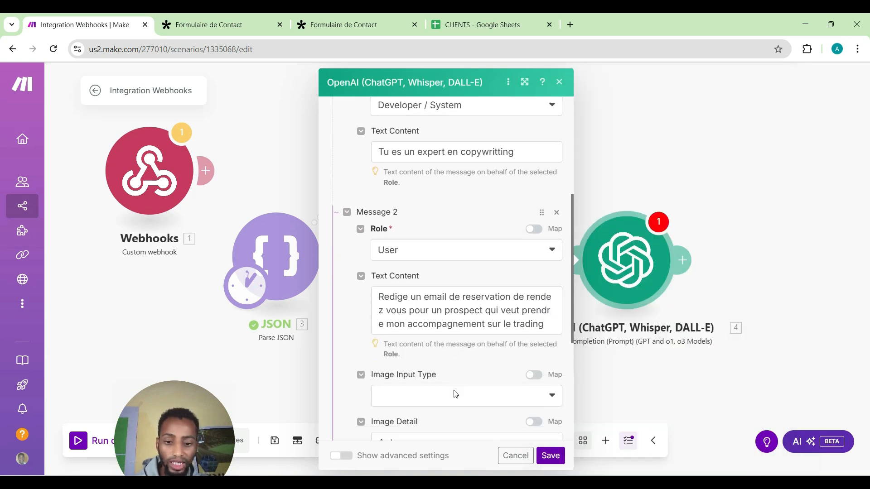
{"action": "scroll", "coordinate": [461, 389], "scroll_direction": "down", "scroll_amount": 2}
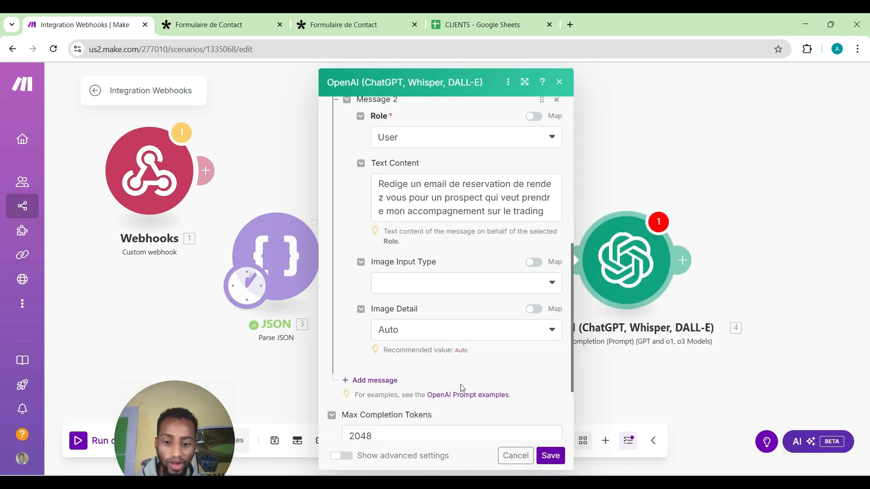
{"action": "left_click", "coordinate": [392, 379]}
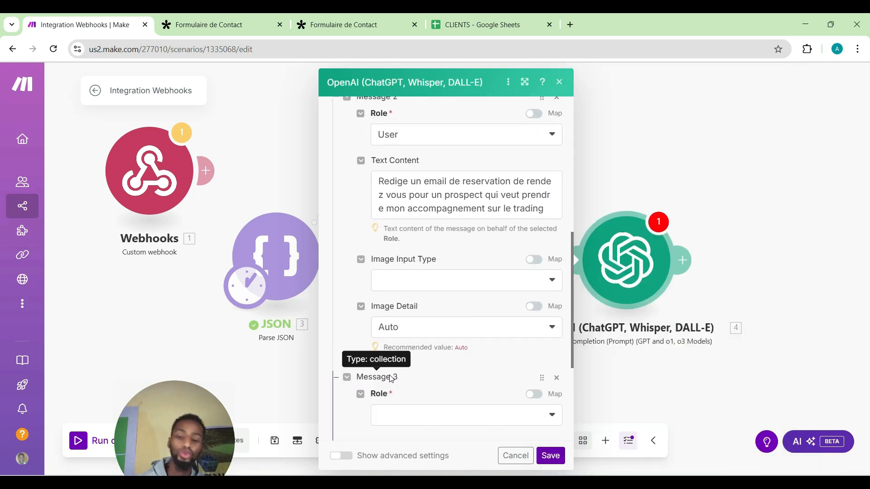
{"action": "left_click", "coordinate": [426, 415]}
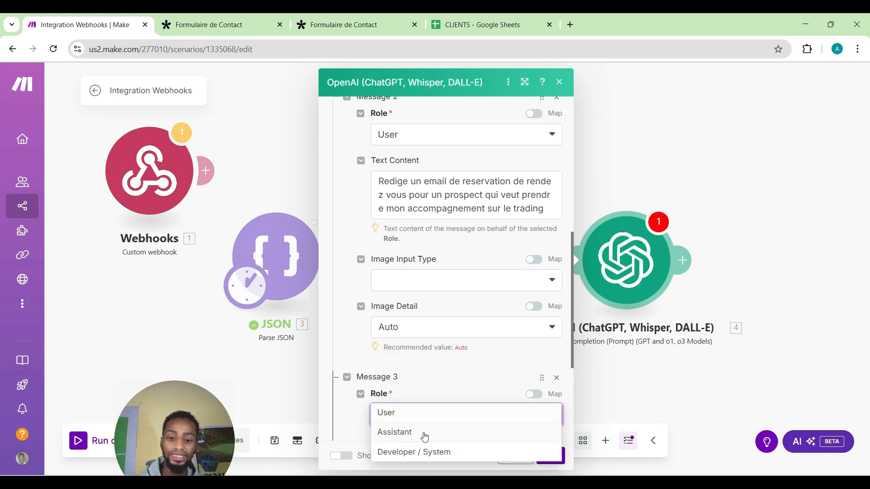
{"action": "left_click", "coordinate": [424, 433]}
Start Message 3's text content with the heading line "Regles".
{"action": "scroll", "coordinate": [434, 444], "scroll_direction": "down", "scroll_amount": 2}
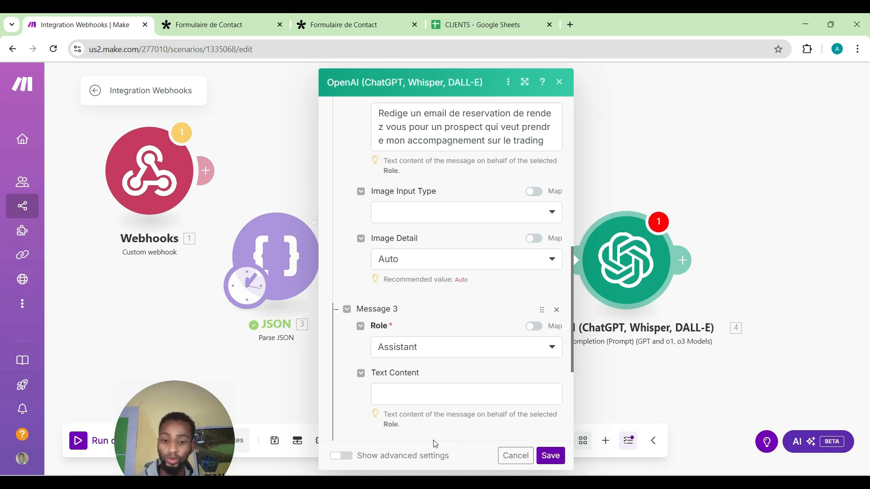
{"action": "left_click", "coordinate": [426, 391]}
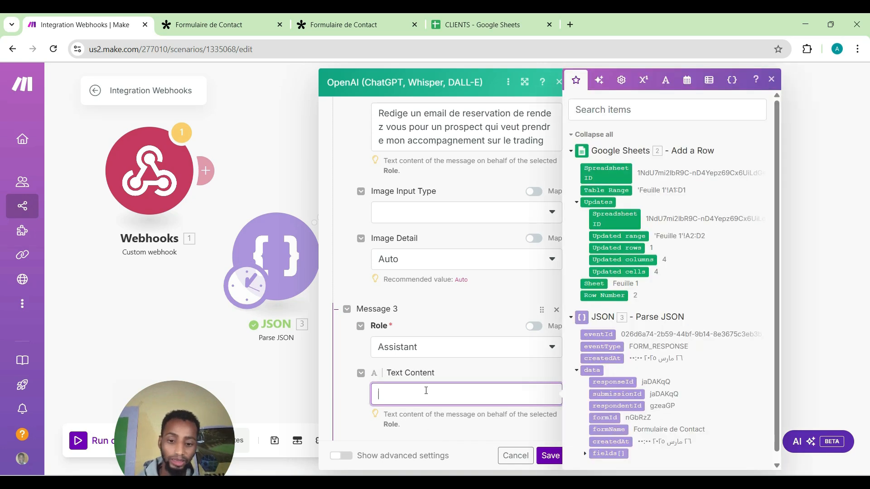
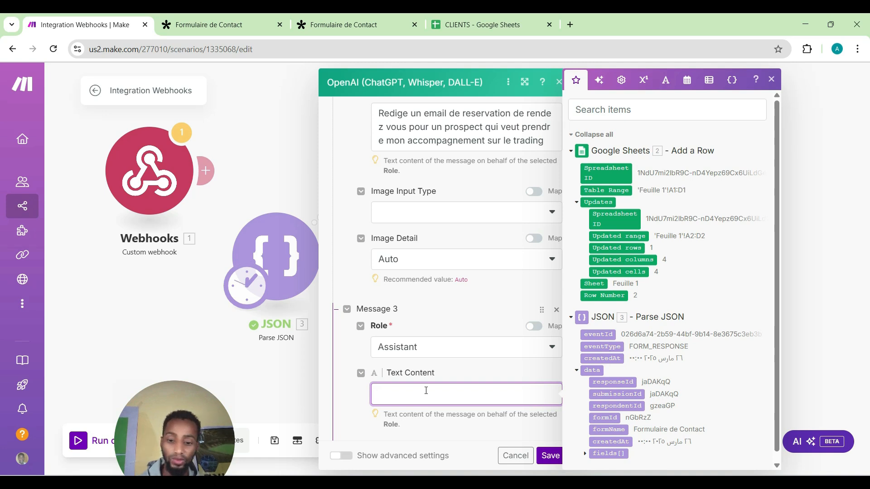
{"action": "type", "text": "rE"}
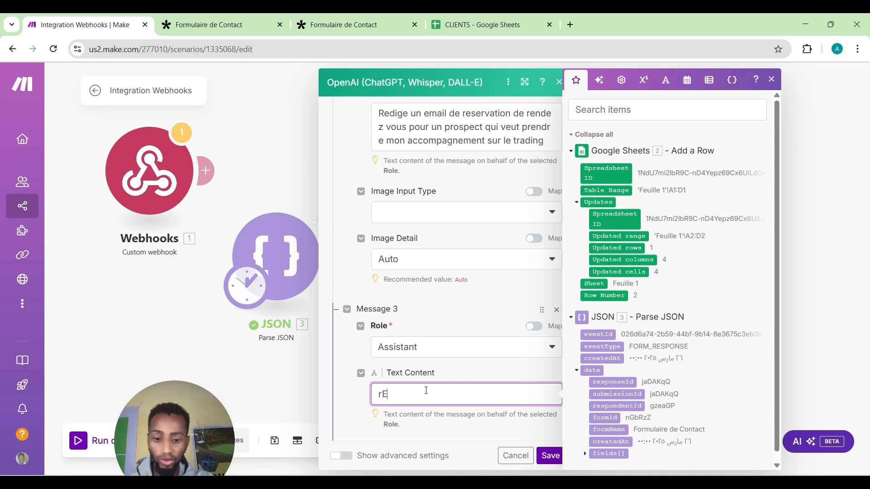
{"action": "key", "text": "BackSpace"}
{"action": "key", "text": "BackSpace"}
{"action": "type", "text": "Re"}
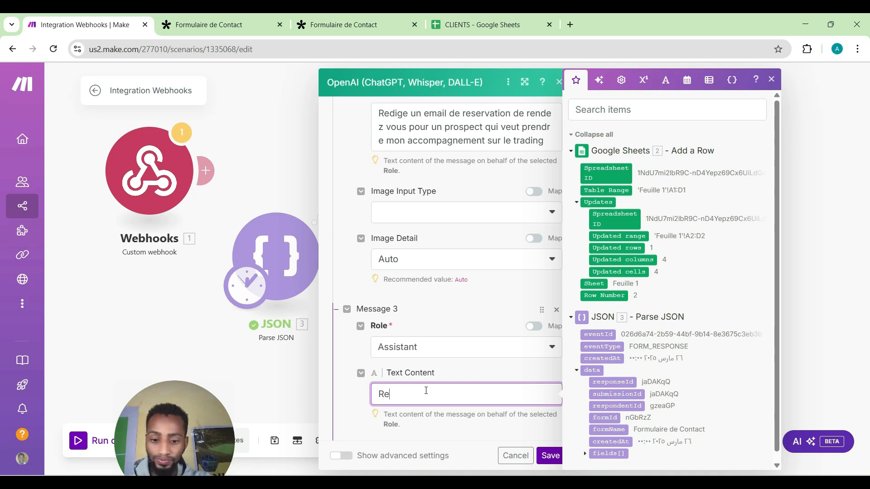
{"action": "type", "text": "gles"}
{"action": "key", "text": "Return"}
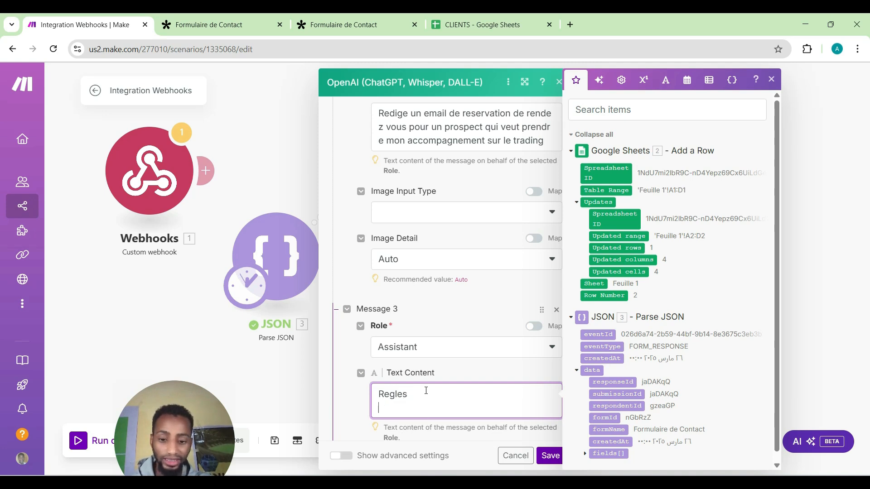
Write the first rule under the heading in Message 3 as "- Ne mets d'intro ni d'outro".
{"action": "type", "text": "-"}
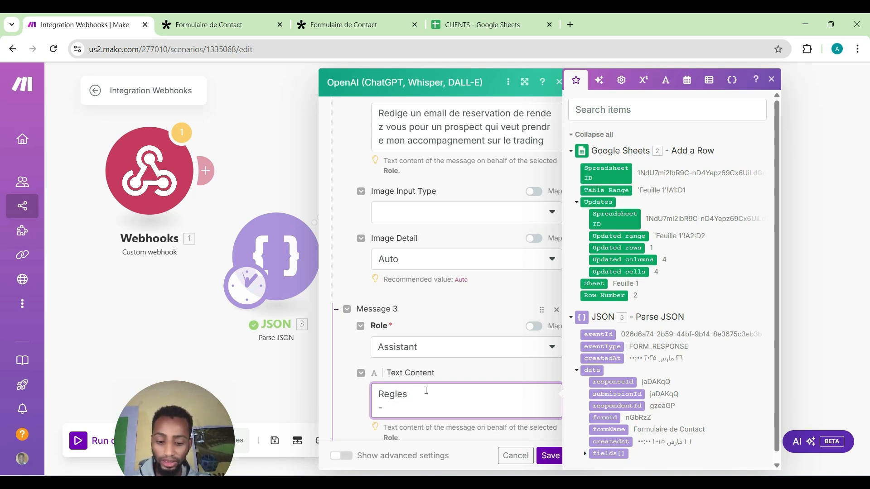
{"action": "type", "text": " Ne mets"}
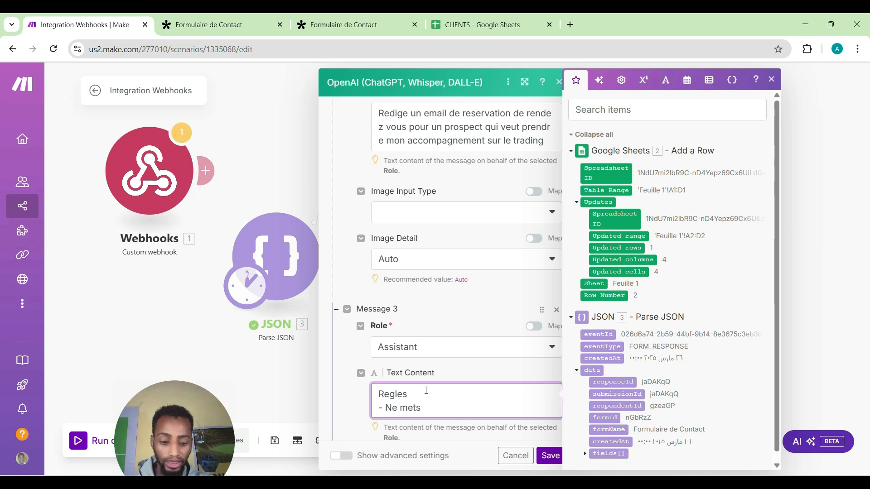
{"action": "type", "text": " d'intr"}
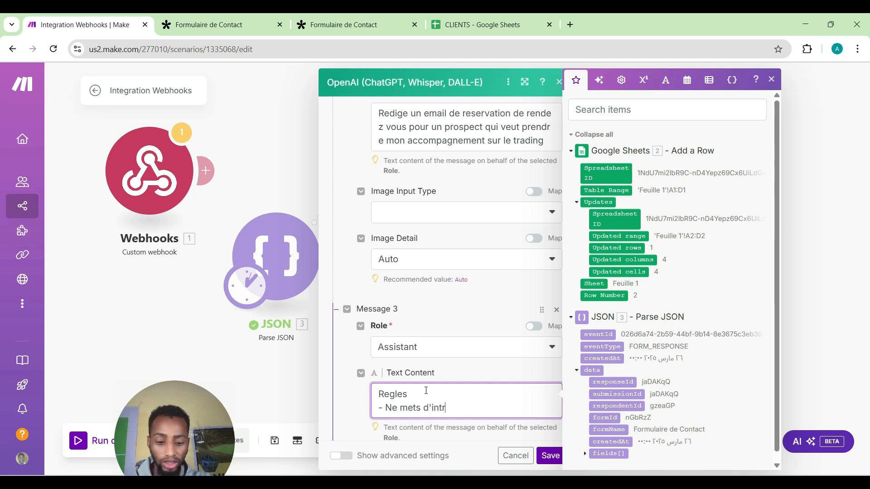
{"action": "type", "text": "o ni"}
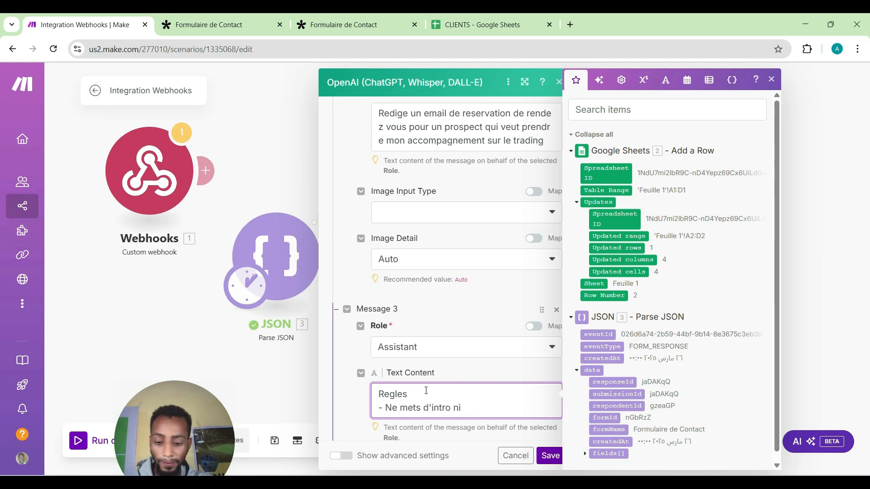
{"action": "type", "text": " d;o"}
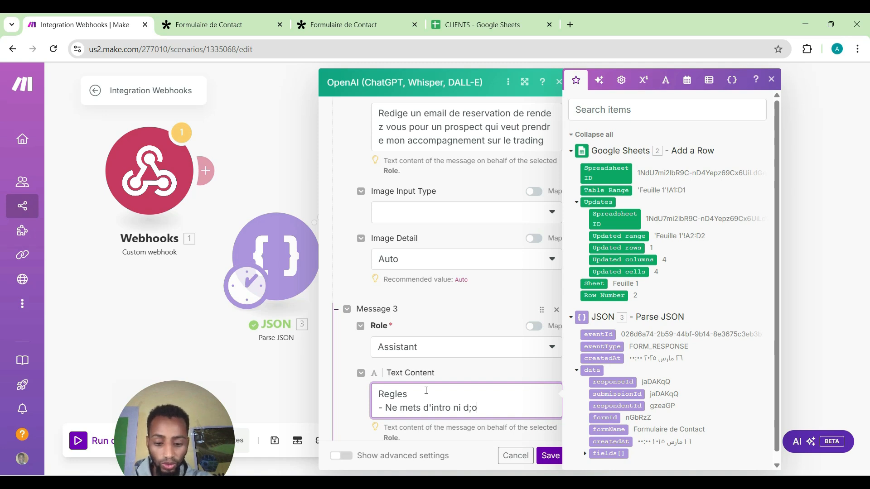
{"action": "type", "text": "utro"}
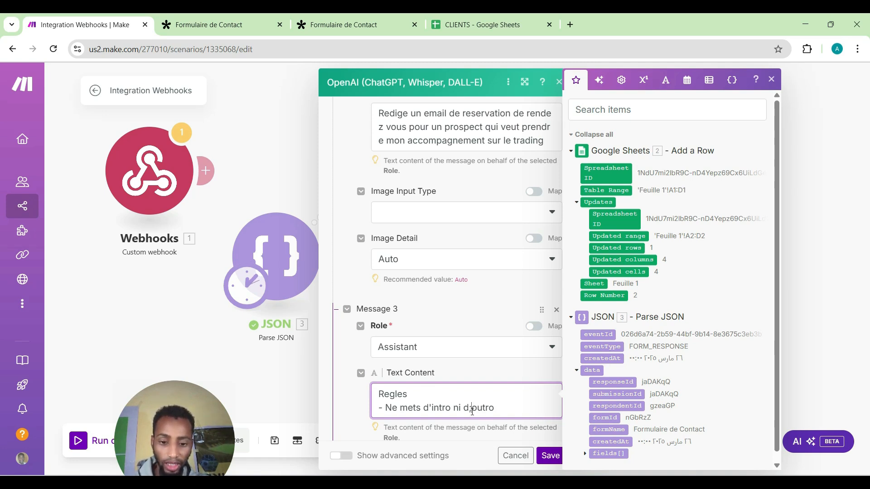
{"action": "left_click", "coordinate": [472, 411]}
{"action": "key", "text": "BackSpace"}
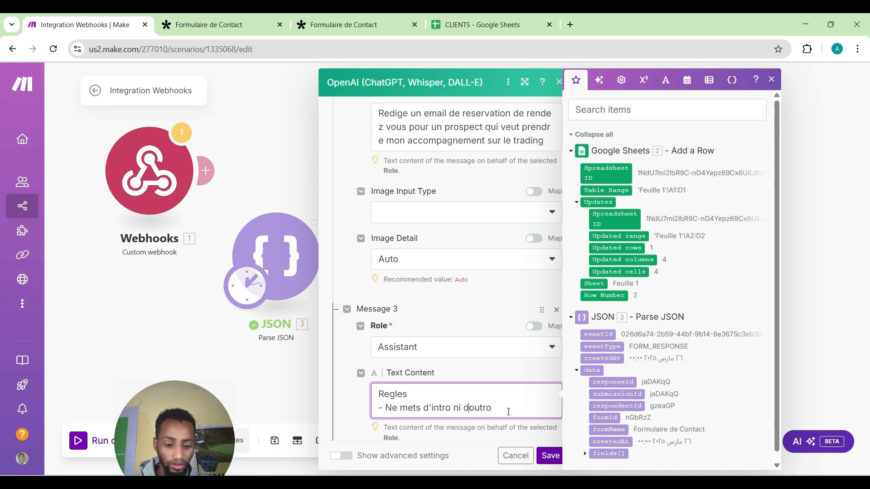
{"action": "type", "text": "'"}
{"action": "left_click", "coordinate": [518, 411]}
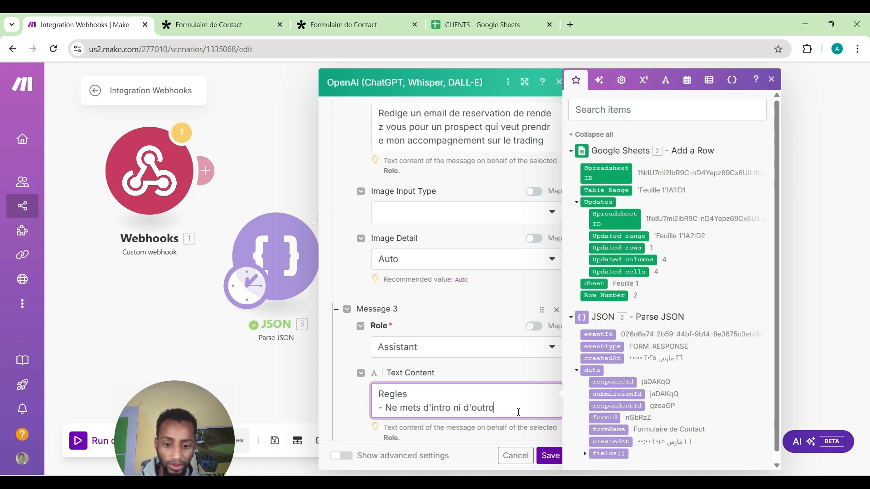
Add a second rule line to Message 3's text reading "- l'outpout doit etre sous format json".
{"action": "key", "text": "Return"}
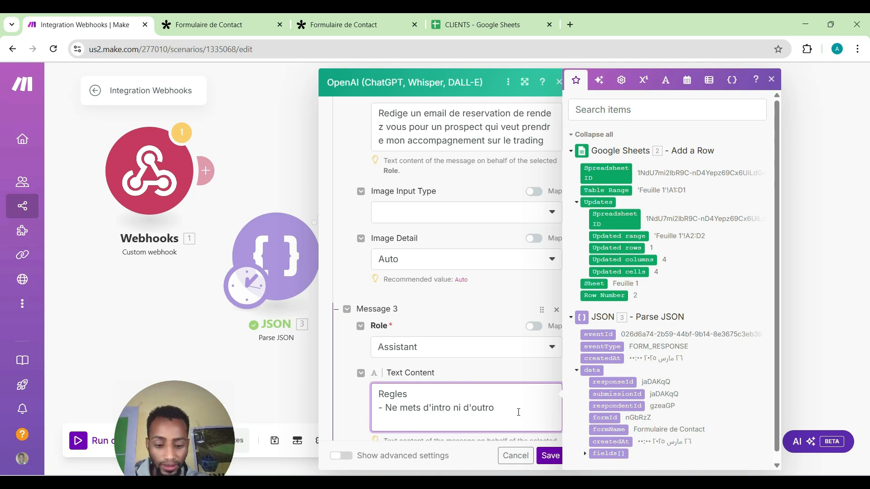
{"action": "type", "text": "-"}
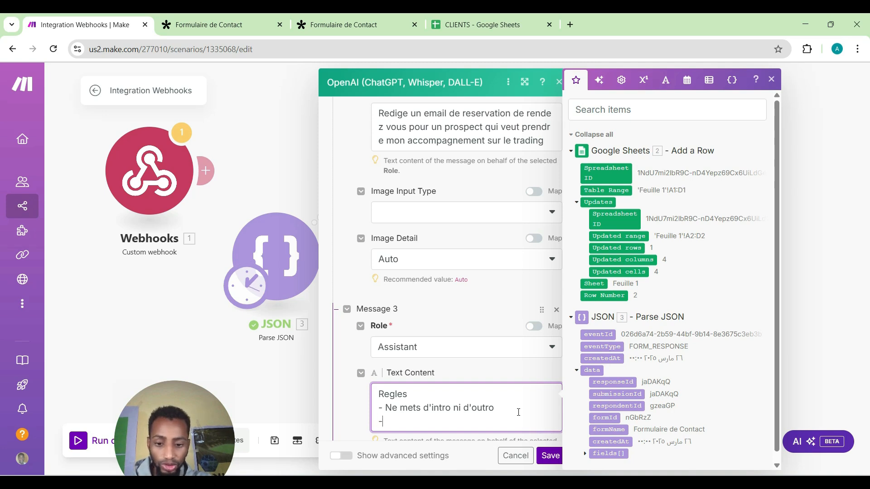
{"action": "type", "text": " N"}
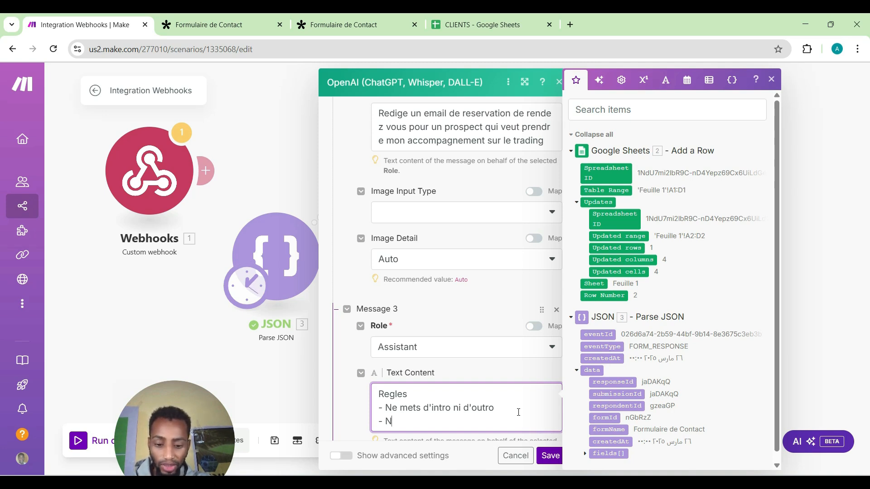
{"action": "key", "text": "BackSpace"}
{"action": "type", "text": "l'o"}
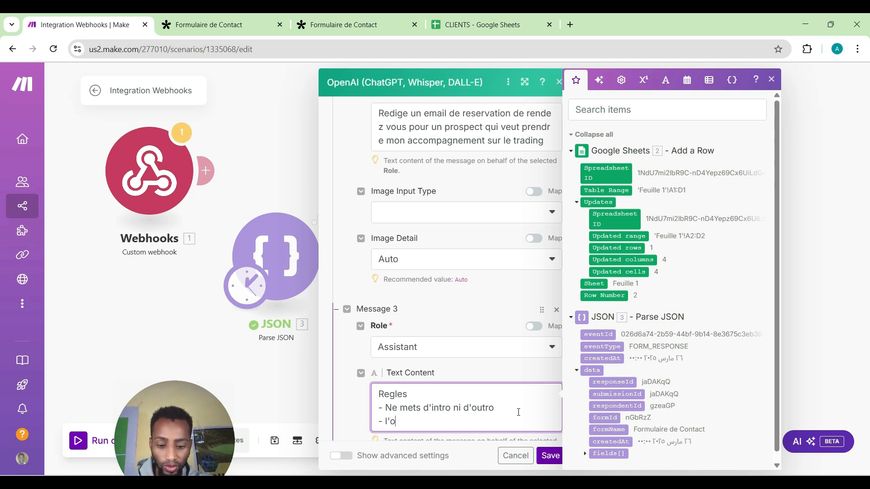
{"action": "type", "text": "utpout "}
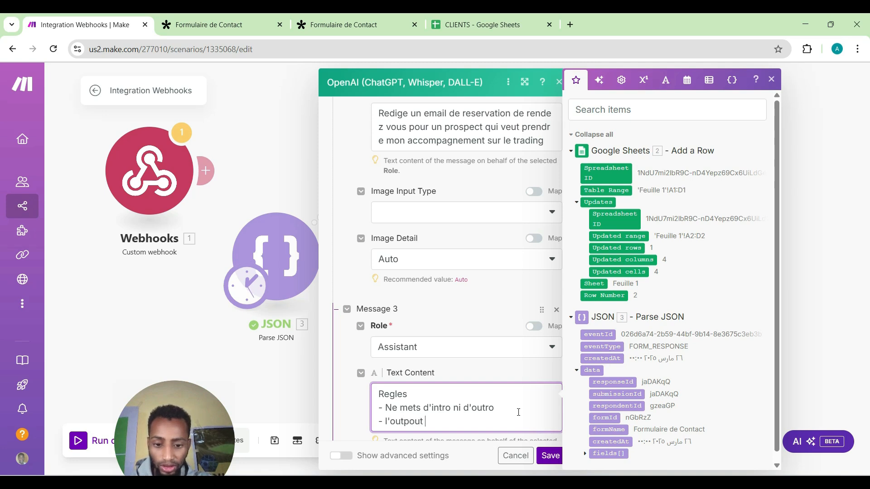
{"action": "type", "text": "doit etre"}
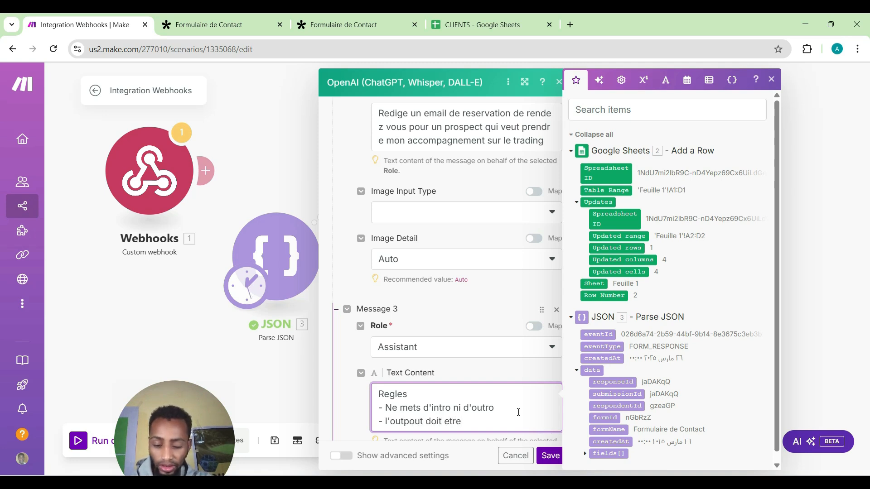
{"action": "type", "text": " sous fo"}
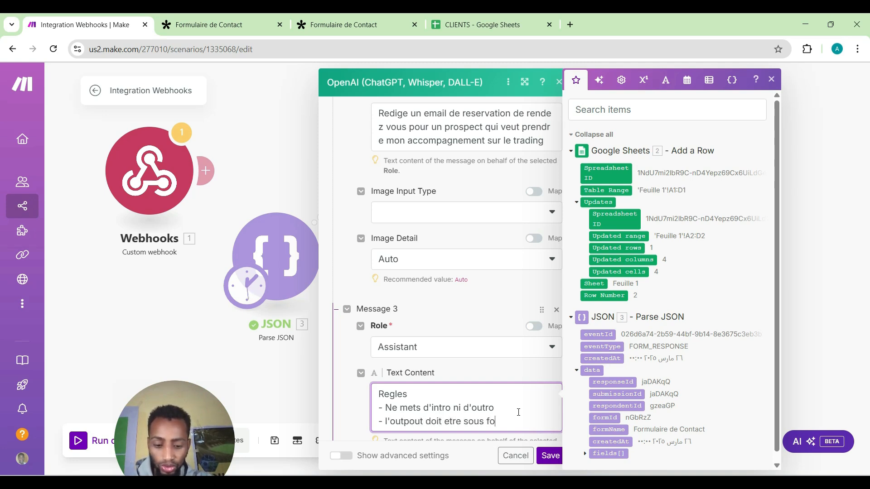
{"action": "type", "text": "rmat json"}
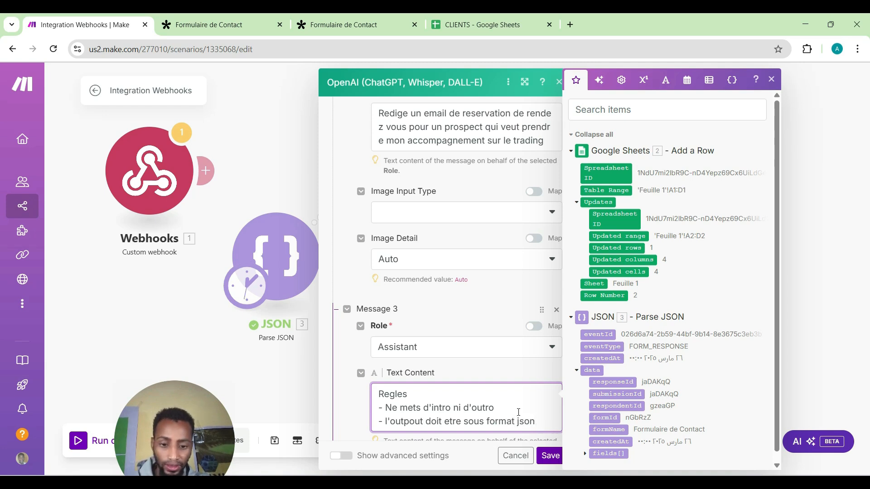
{"action": "left_click", "coordinate": [507, 374]}
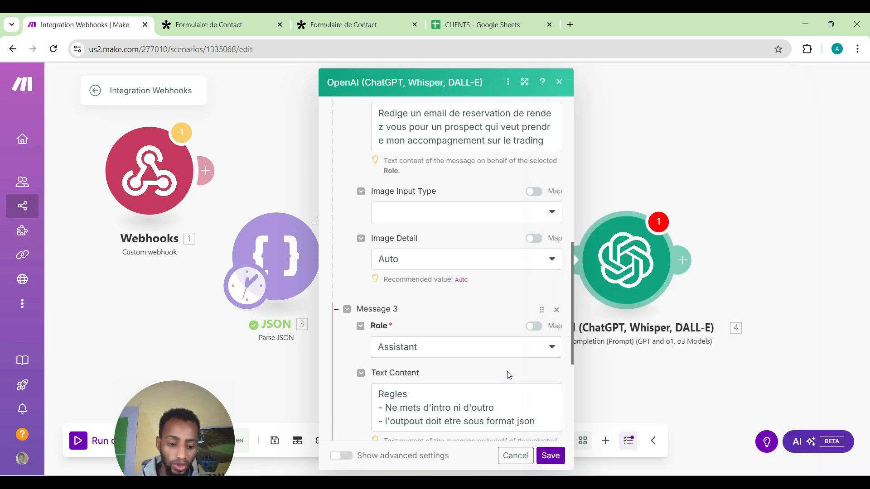
Show the OpenAI module's advanced settings, set Response Format to JSON Object with Parse JSON Response set to Yes, and save.
{"action": "scroll", "coordinate": [509, 375], "scroll_direction": "down", "scroll_amount": 2}
{"action": "scroll", "coordinate": [508, 375], "scroll_direction": "down", "scroll_amount": 1}
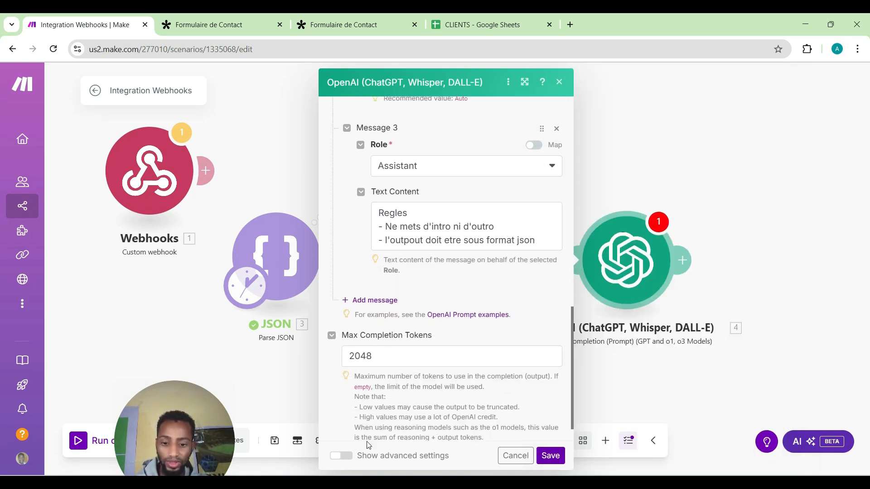
{"action": "left_click", "coordinate": [352, 452]}
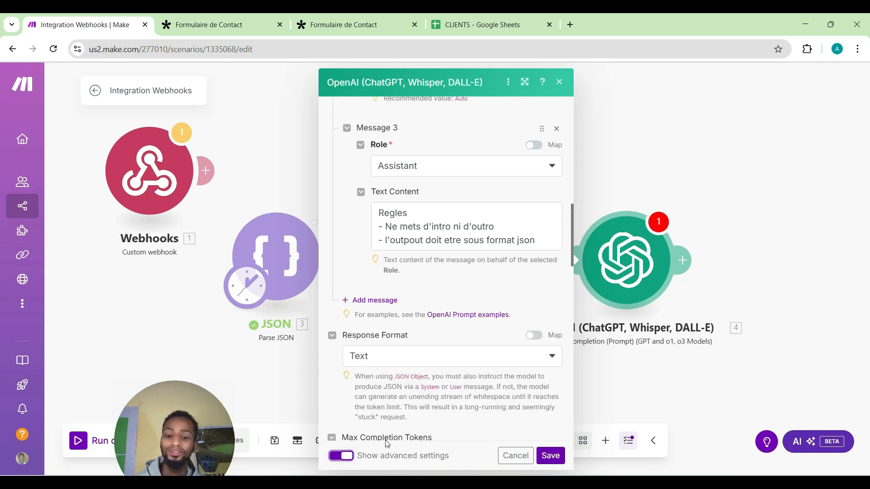
{"action": "scroll", "coordinate": [442, 428], "scroll_direction": "down", "scroll_amount": 4}
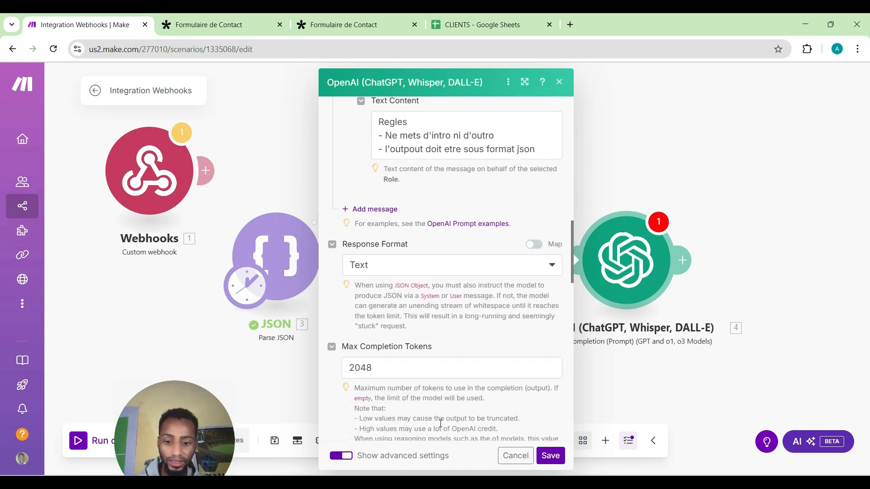
{"action": "scroll", "coordinate": [441, 423], "scroll_direction": "down", "scroll_amount": 3}
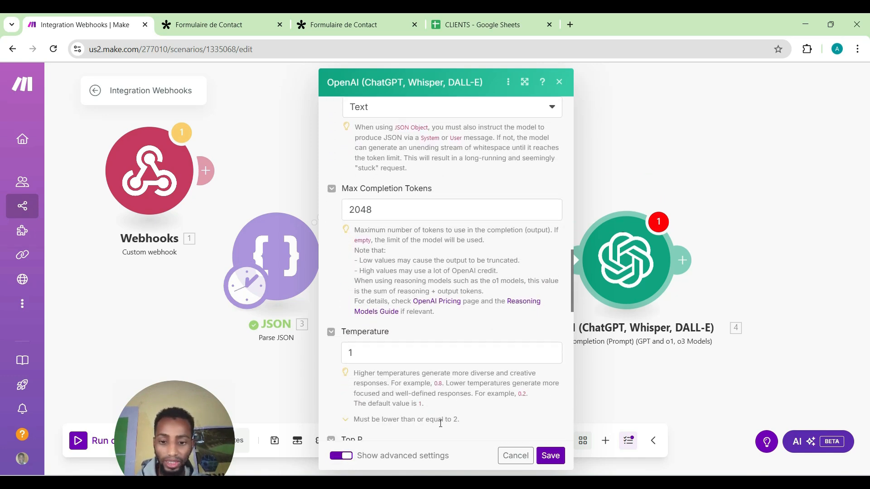
{"action": "scroll", "coordinate": [441, 423], "scroll_direction": "up", "scroll_amount": 5}
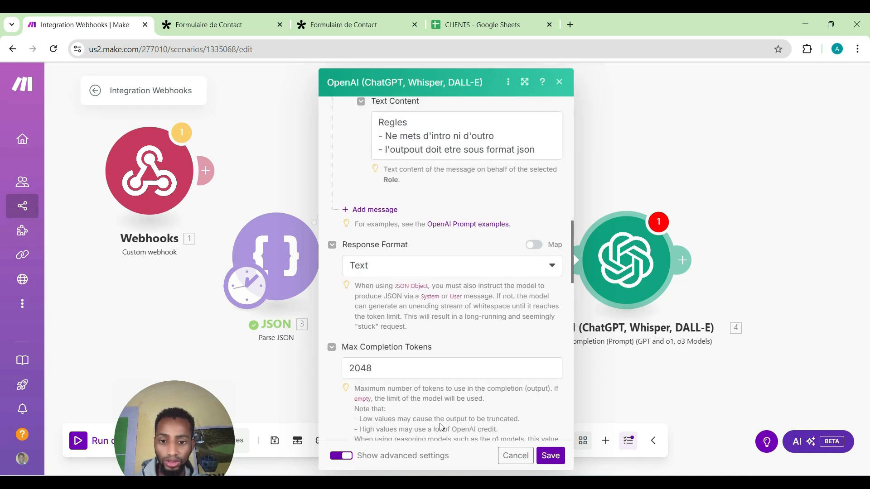
{"action": "left_click", "coordinate": [442, 267]}
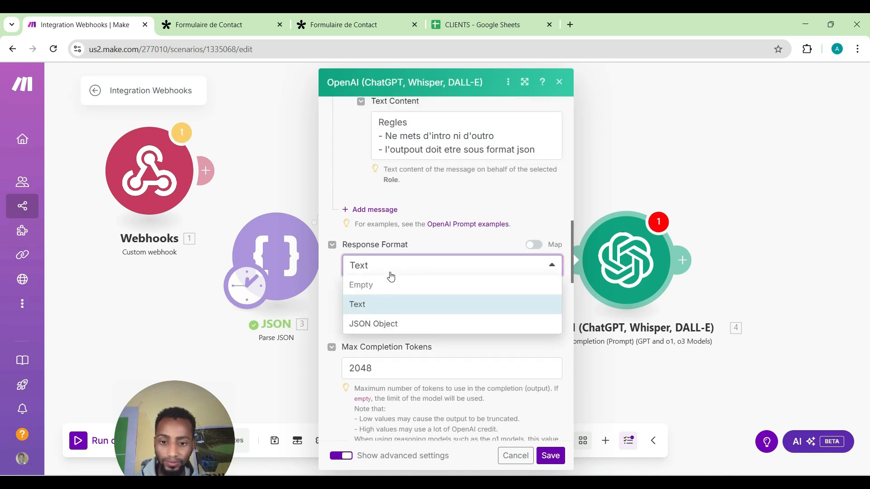
{"action": "left_click", "coordinate": [387, 324]}
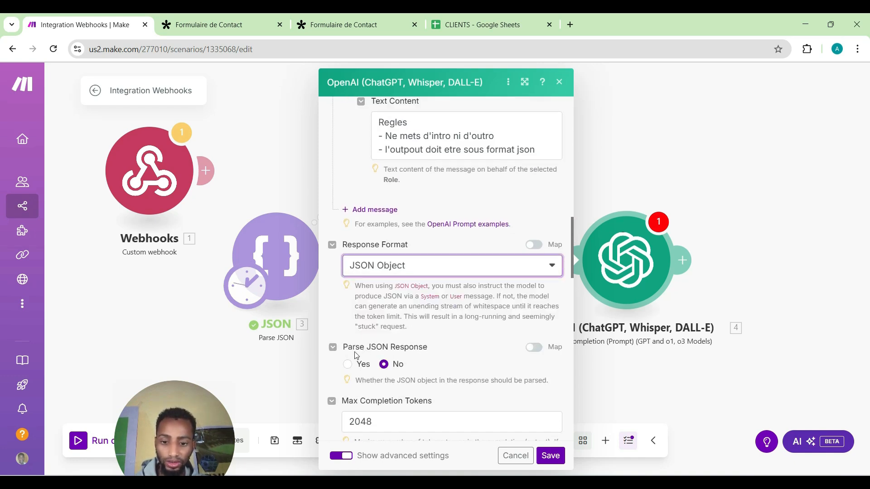
{"action": "left_click", "coordinate": [348, 364]}
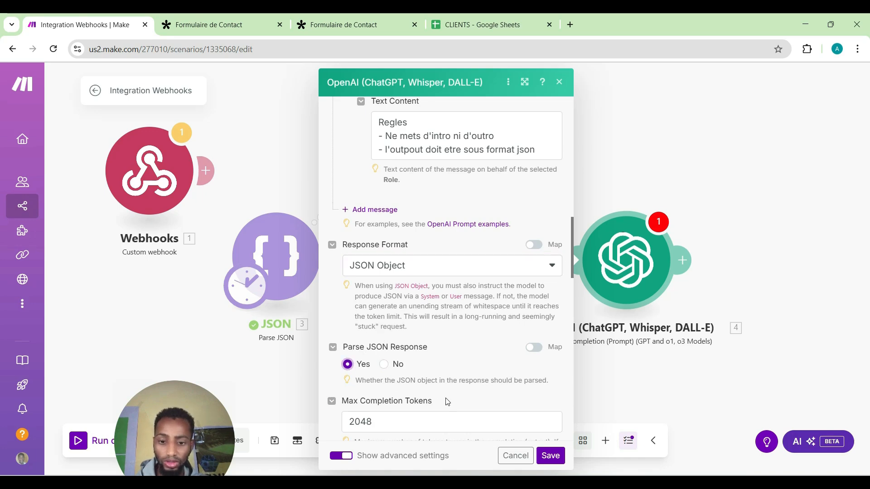
{"action": "left_click", "coordinate": [550, 456]}
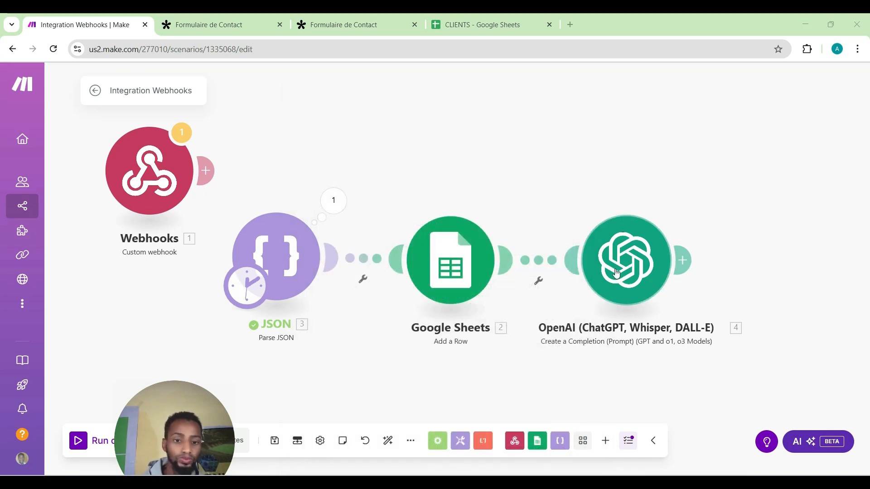
Run only the OpenAI module to test its email generation.
{"action": "right_click", "coordinate": [624, 265]}
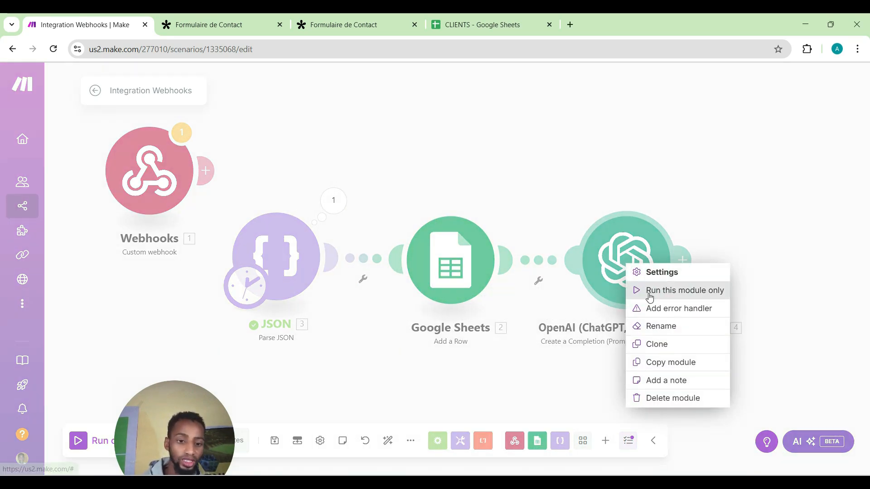
{"action": "left_click", "coordinate": [646, 292]}
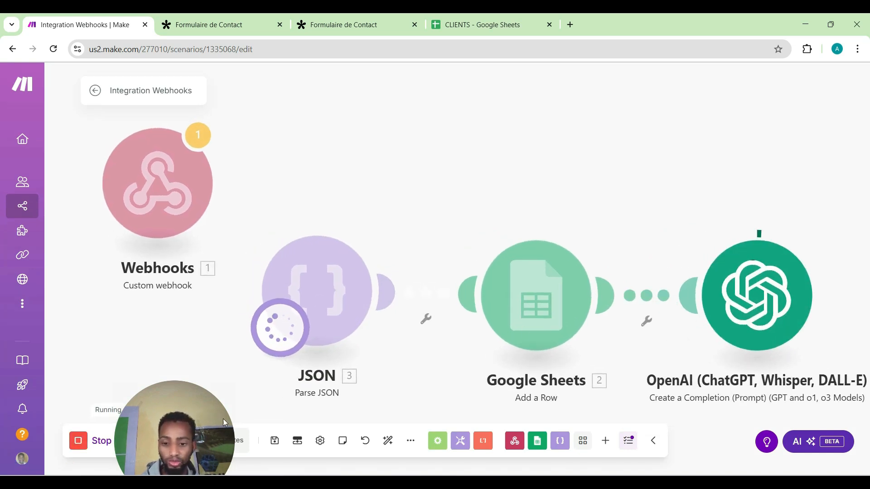
{"action": "left_click_drag", "start_coordinate": [184, 417], "coordinate": [154, 393]}
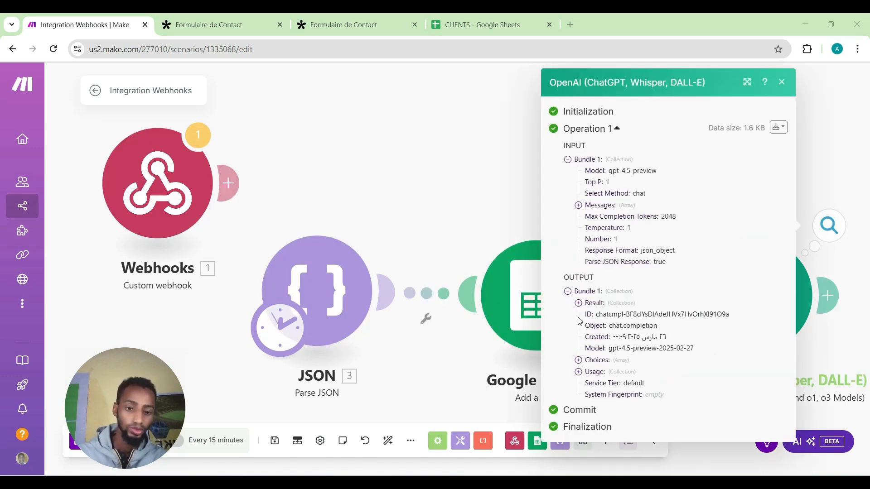
Examine the generated email's objet and corps in the OpenAI module's output result.
{"action": "left_click", "coordinate": [580, 303]}
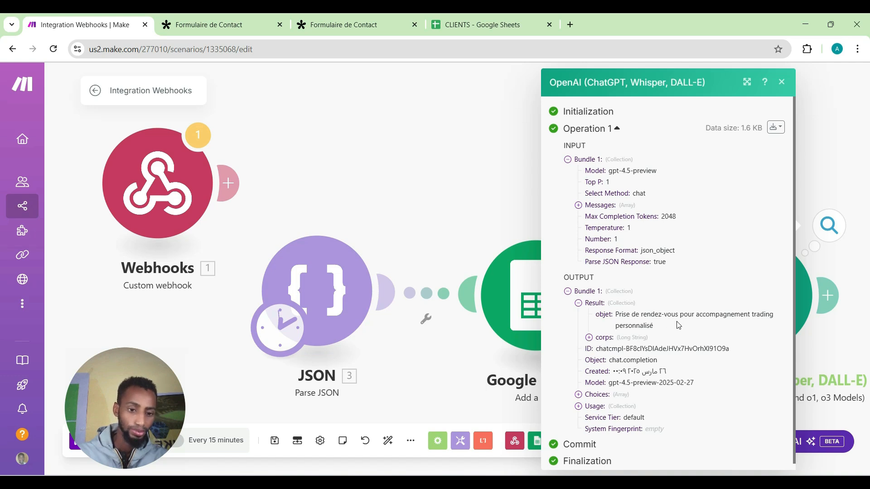
{"action": "left_click", "coordinate": [589, 338]}
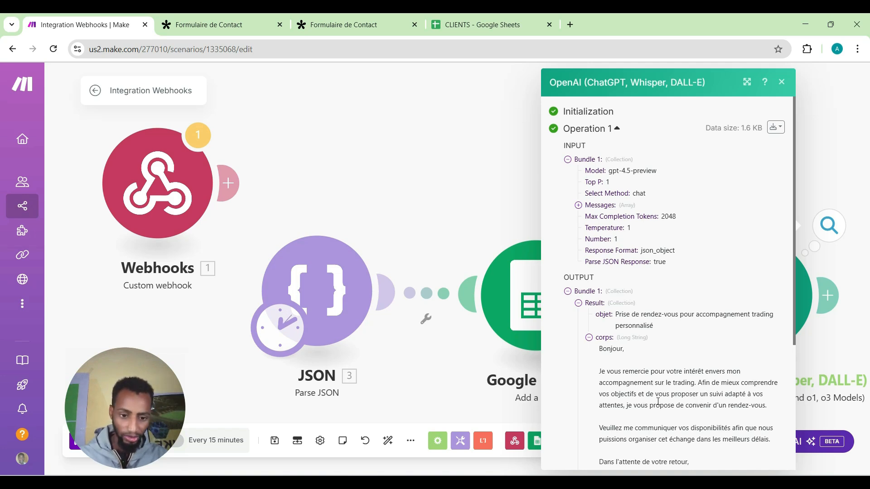
{"action": "left_click", "coordinate": [505, 357]}
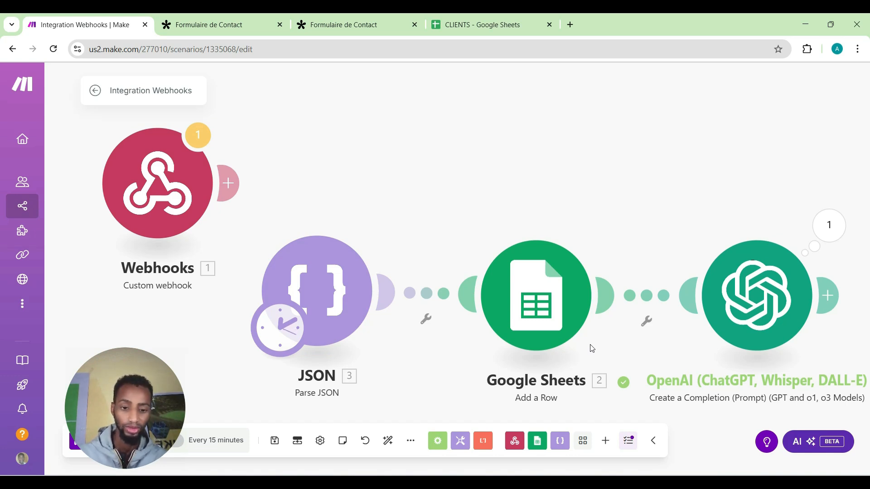
Add a Router after the OpenAI module in the scenario.
{"action": "left_click_drag", "start_coordinate": [622, 354], "coordinate": [532, 320]}
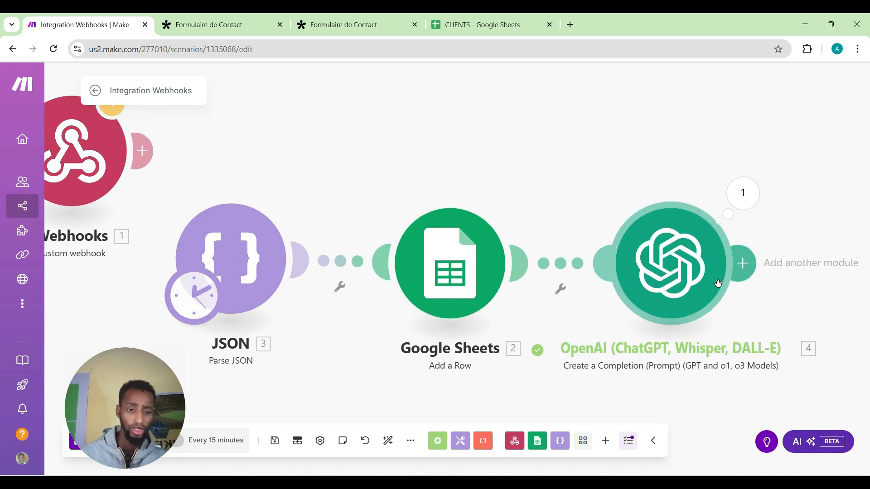
{"action": "scroll", "coordinate": [624, 324], "scroll_direction": "down", "scroll_amount": 2}
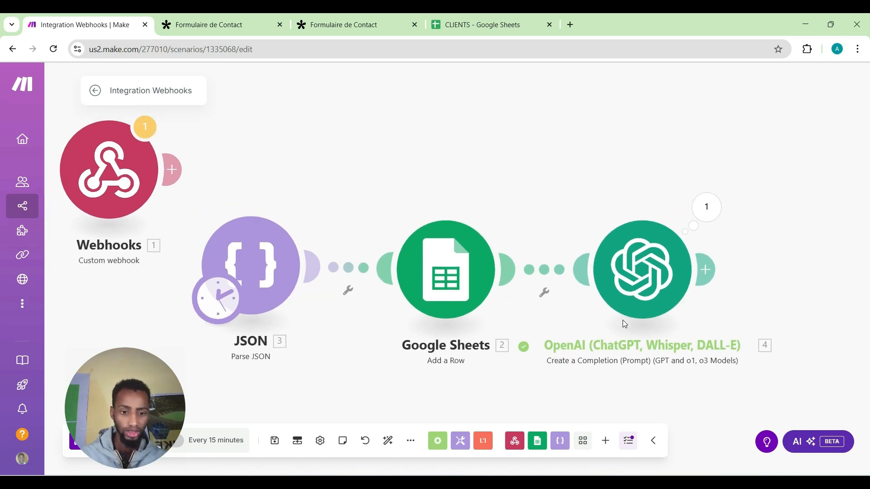
{"action": "left_click", "coordinate": [705, 284]}
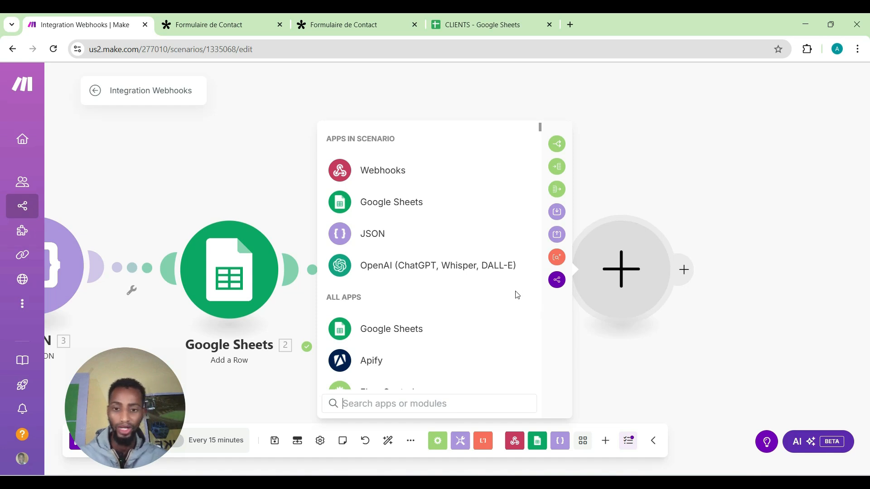
{"action": "left_click", "coordinate": [558, 147]}
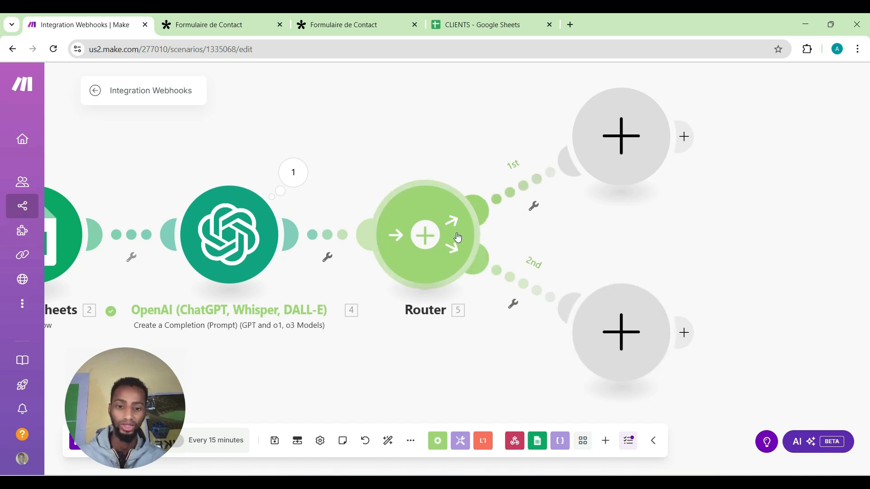
Add a third and a fourth route to the Router.
{"action": "left_click", "coordinate": [425, 234]}
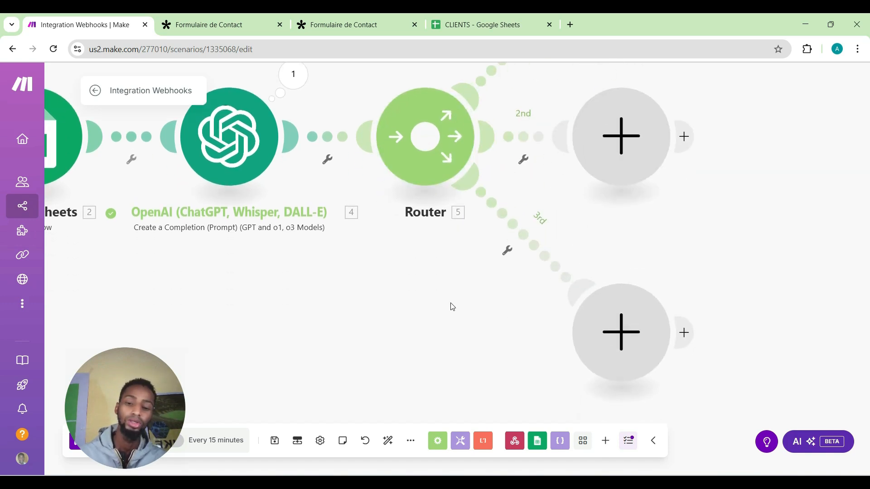
{"action": "scroll", "coordinate": [469, 399], "scroll_direction": "down", "scroll_amount": 3}
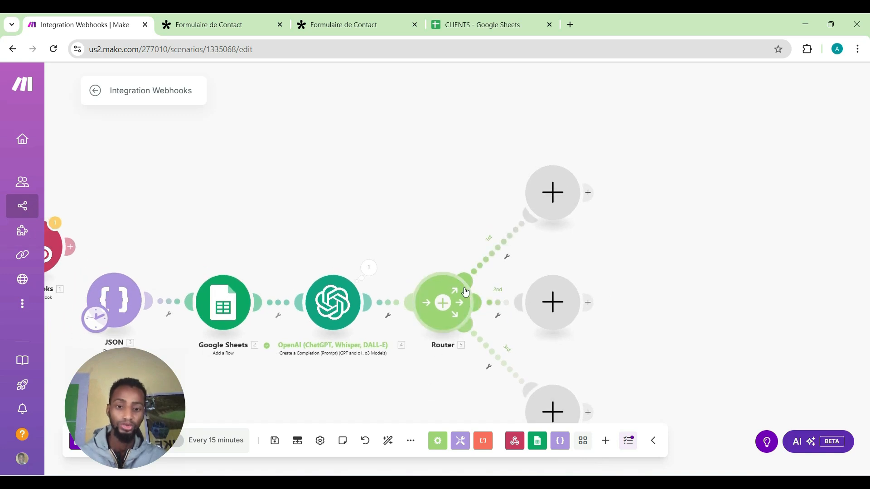
{"action": "left_click", "coordinate": [465, 291]}
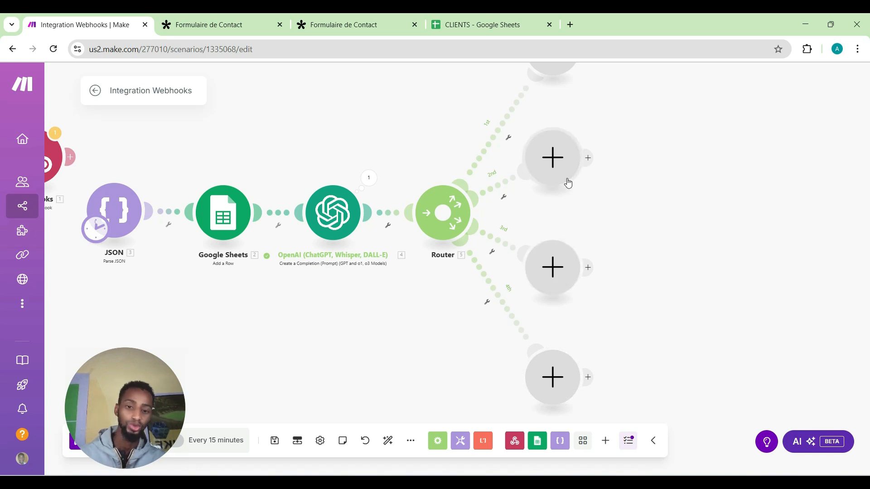
Delete the empty modules on the Router's fourth and third routes, keeping two routes.
{"action": "right_click", "coordinate": [542, 378]}
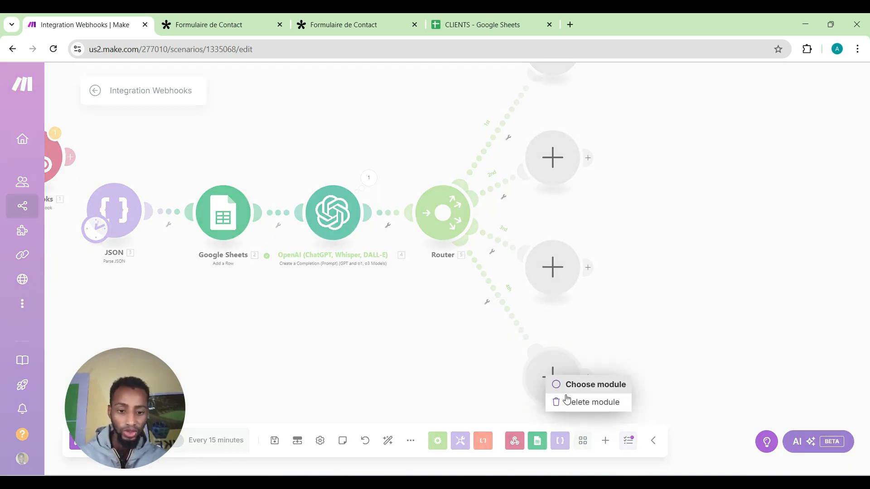
{"action": "left_click", "coordinate": [568, 402]}
{"action": "right_click", "coordinate": [558, 275]}
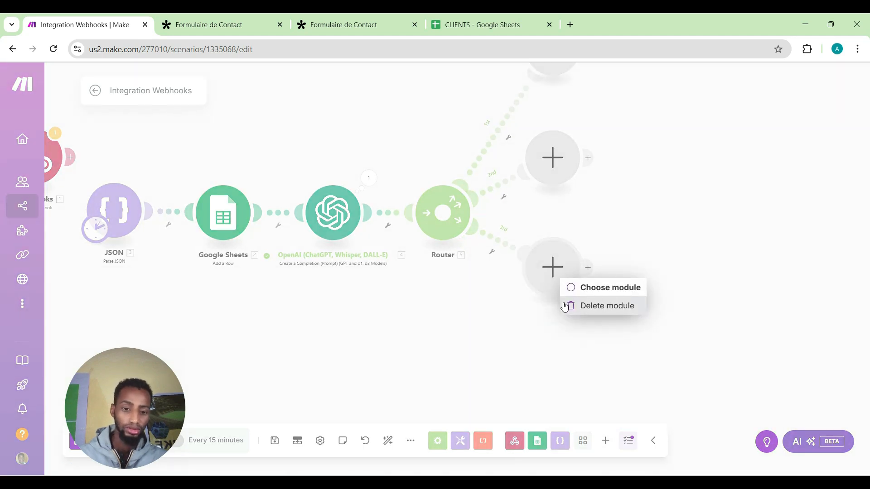
{"action": "left_click", "coordinate": [569, 306]}
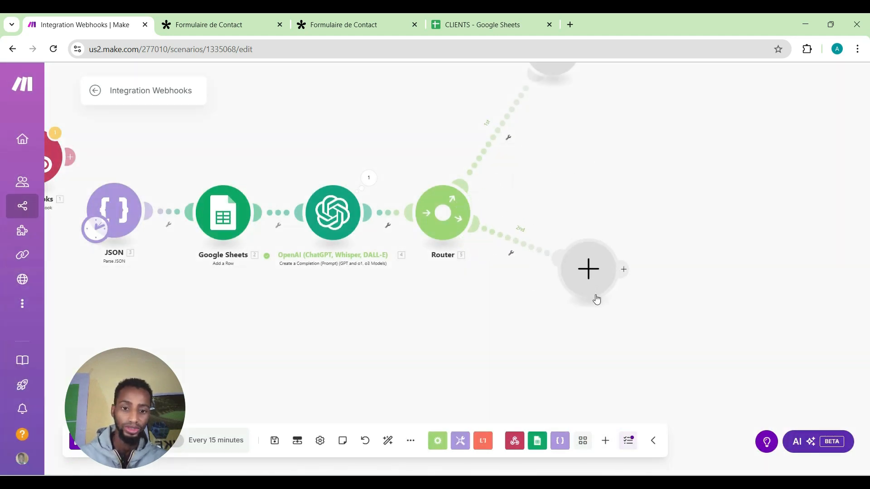
Auto-align the modules of the scenario.
{"action": "left_click", "coordinate": [388, 440]}
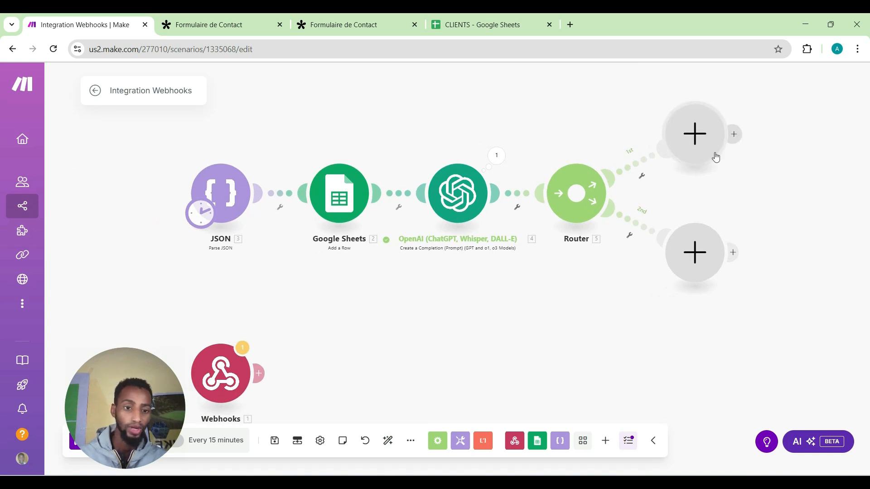
{"action": "right_click", "coordinate": [698, 142]}
{"action": "left_click", "coordinate": [720, 165]}
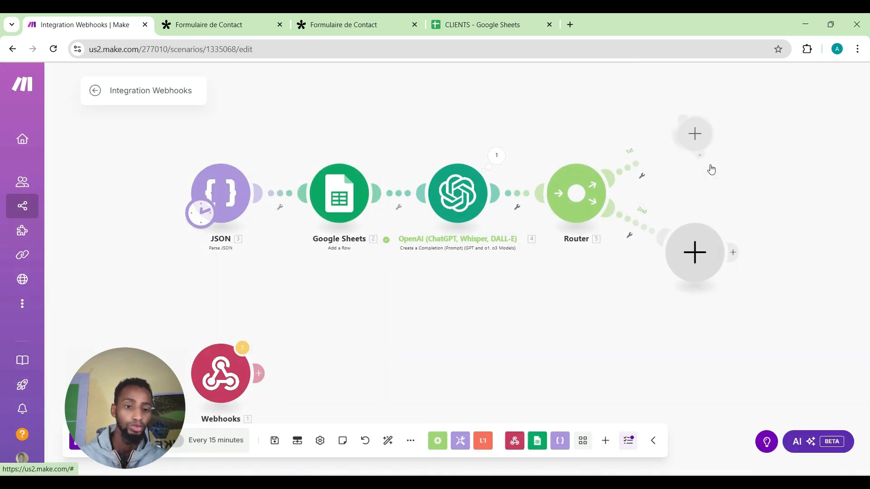
{"action": "left_click", "coordinate": [587, 190]}
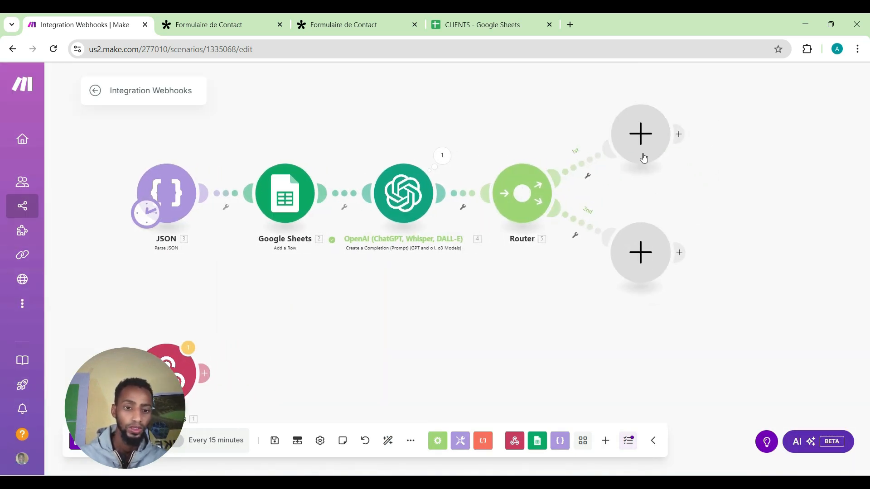
Add a Google Sheets Search Rows module on the Router's first route.
{"action": "left_click", "coordinate": [641, 153]}
{"action": "right_click", "coordinate": [641, 150]}
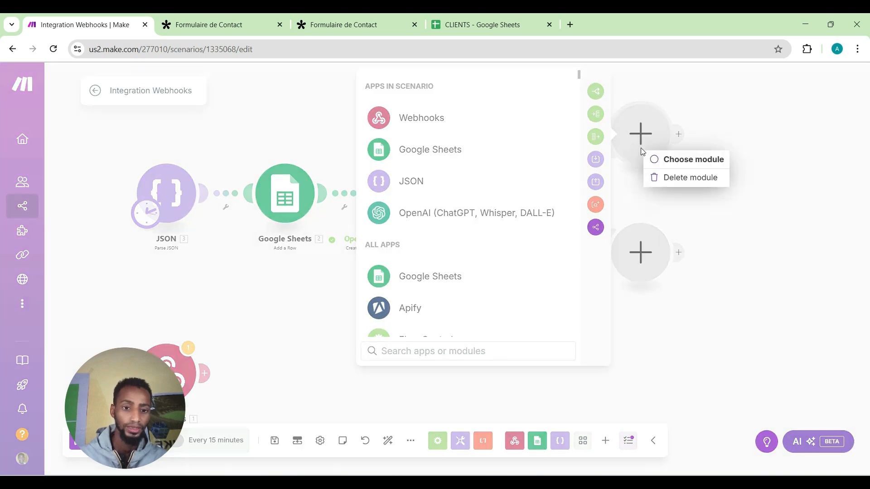
{"action": "left_click", "coordinate": [666, 157]}
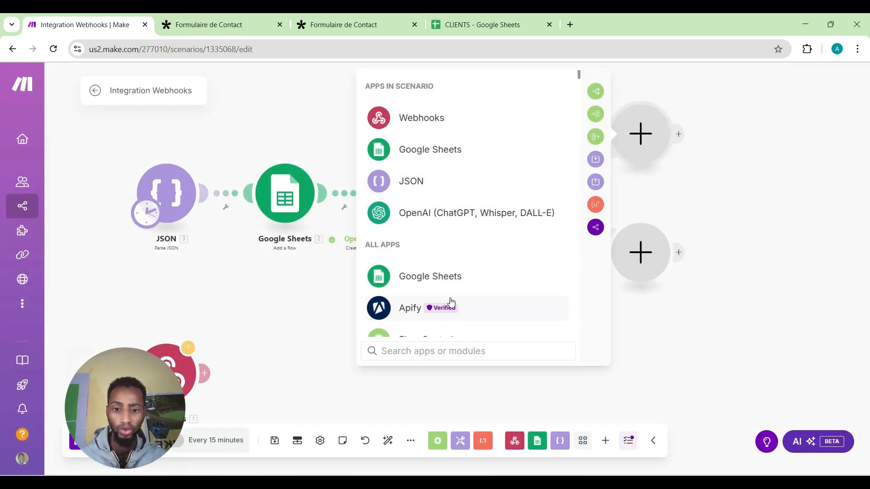
{"action": "left_click", "coordinate": [432, 277]}
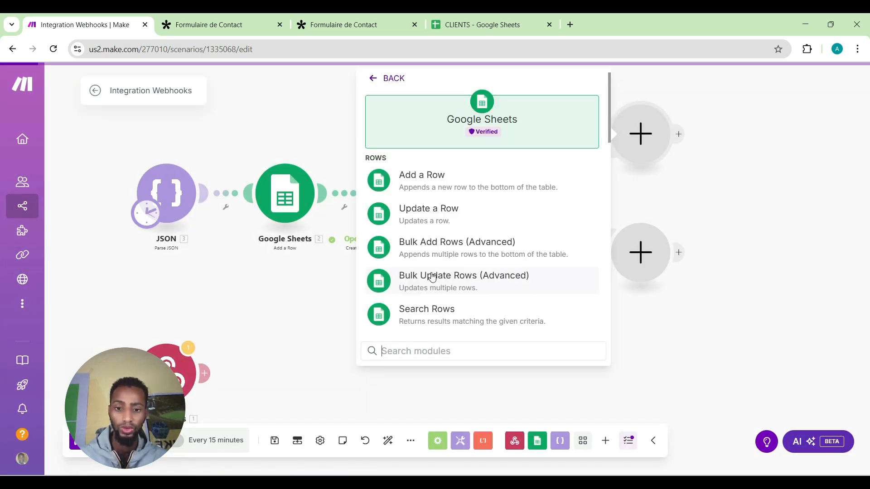
{"action": "left_click", "coordinate": [422, 319]}
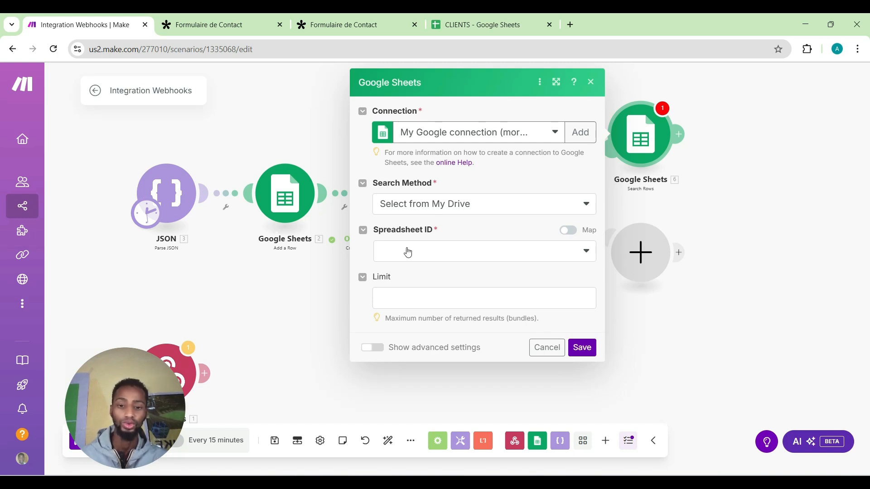
Point Search Rows to sheet Feuille 1 of the CLIENTS spreadsheet, remove its filter rule, and save the module.
{"action": "left_click", "coordinate": [458, 255]}
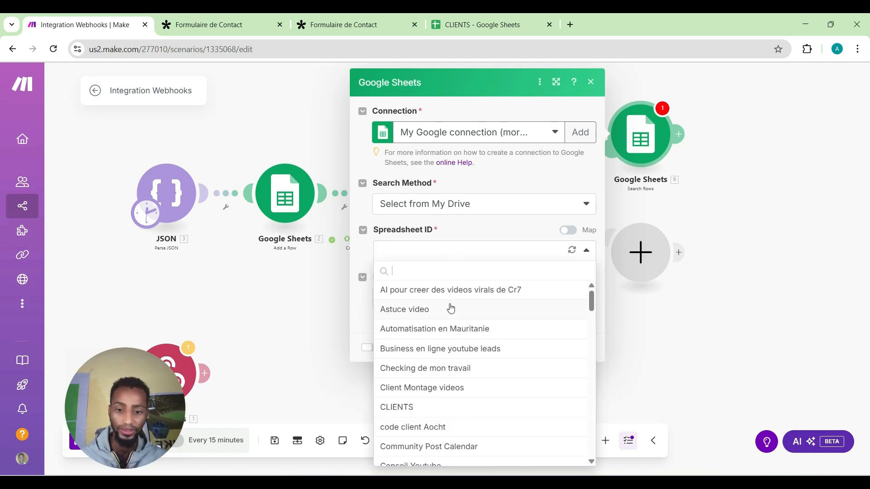
{"action": "left_click", "coordinate": [445, 407]}
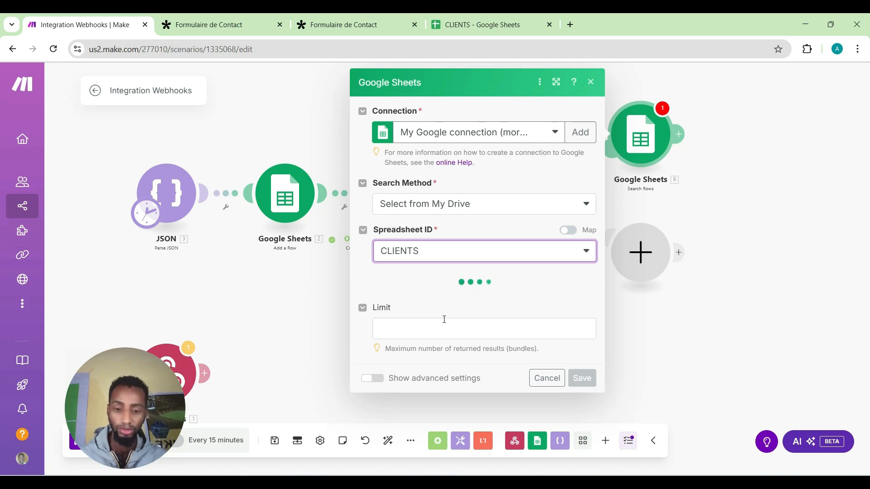
{"action": "left_click", "coordinate": [461, 296]}
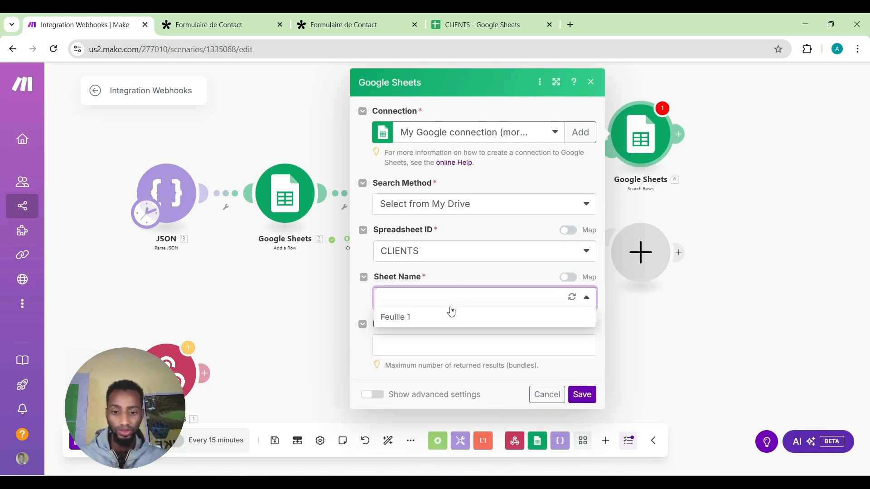
{"action": "left_click", "coordinate": [447, 318]}
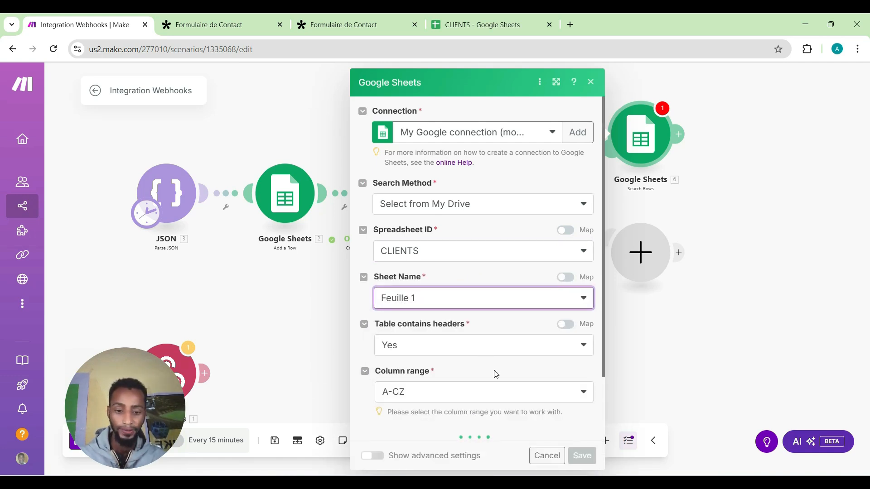
{"action": "scroll", "coordinate": [496, 370], "scroll_direction": "down", "scroll_amount": 2}
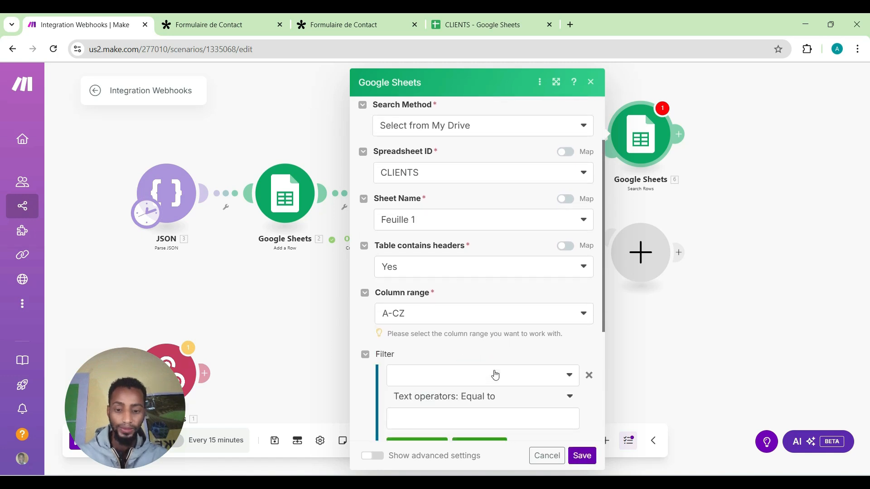
{"action": "left_click", "coordinate": [588, 376]}
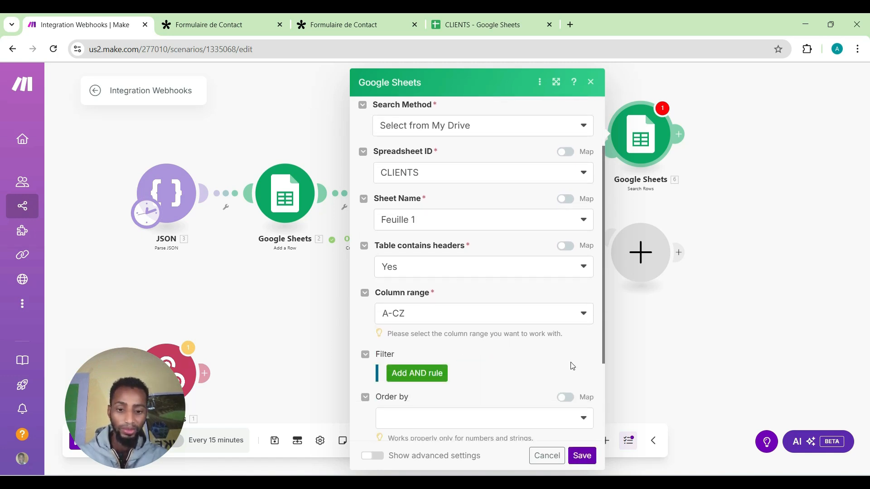
{"action": "left_click", "coordinate": [581, 457]}
Run only the Search Rows module and compare its output with the CLIENTS spreadsheet.
{"action": "right_click", "coordinate": [645, 141]}
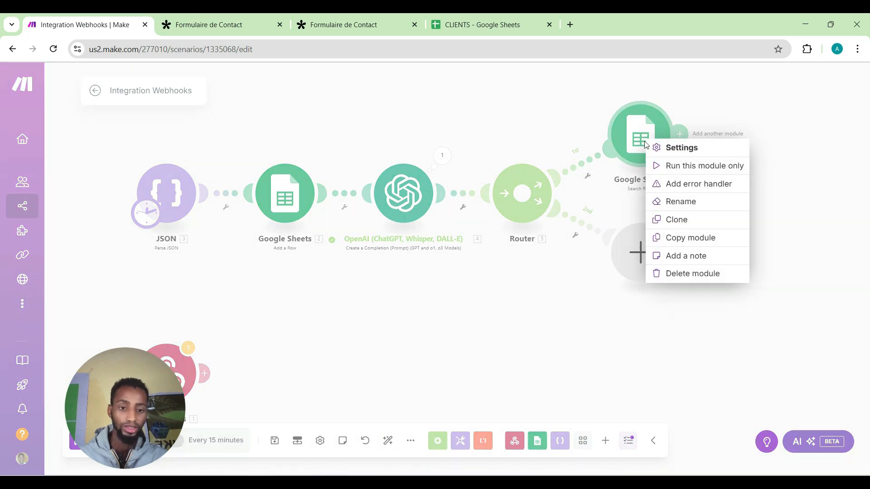
{"action": "left_click", "coordinate": [658, 171]}
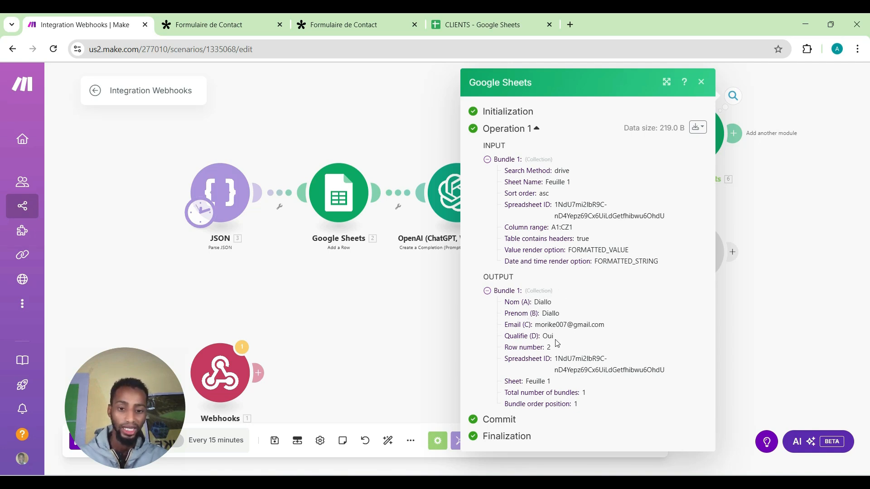
{"action": "left_click", "coordinate": [474, 27]}
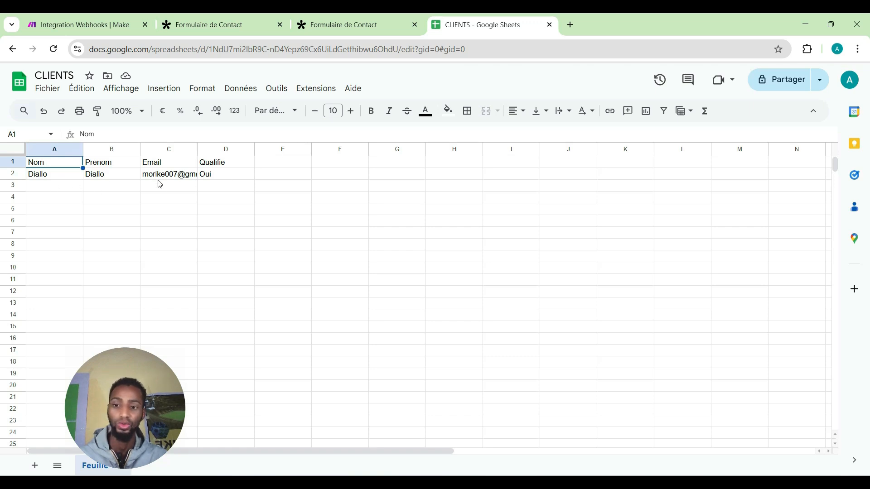
{"action": "left_click", "coordinate": [89, 34]}
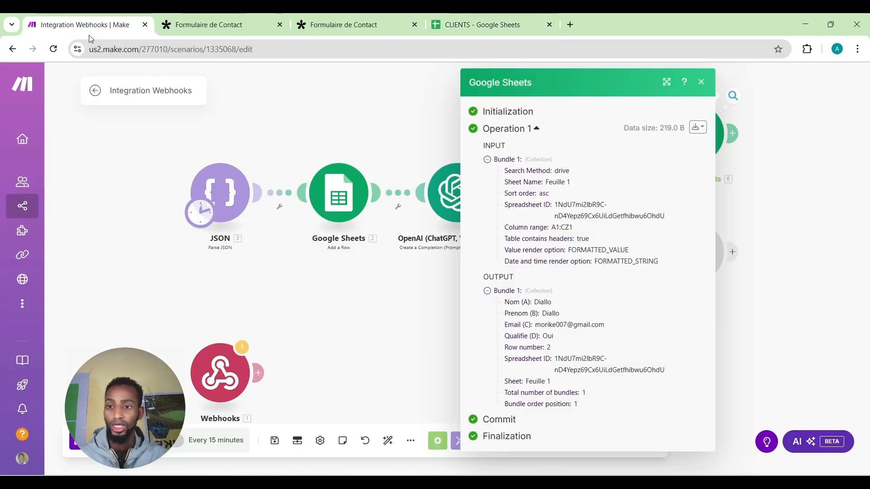
{"action": "left_click", "coordinate": [363, 273]}
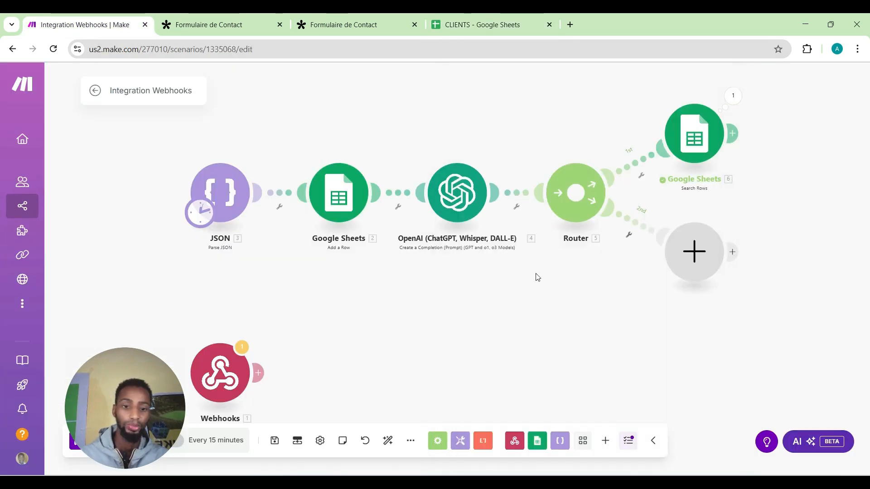
Add a Tools Set variable module after Search Rows on the first route.
{"action": "scroll", "coordinate": [616, 210], "scroll_direction": "right", "scroll_amount": 2}
{"action": "scroll", "coordinate": [616, 210], "scroll_direction": "up", "scroll_amount": 2}
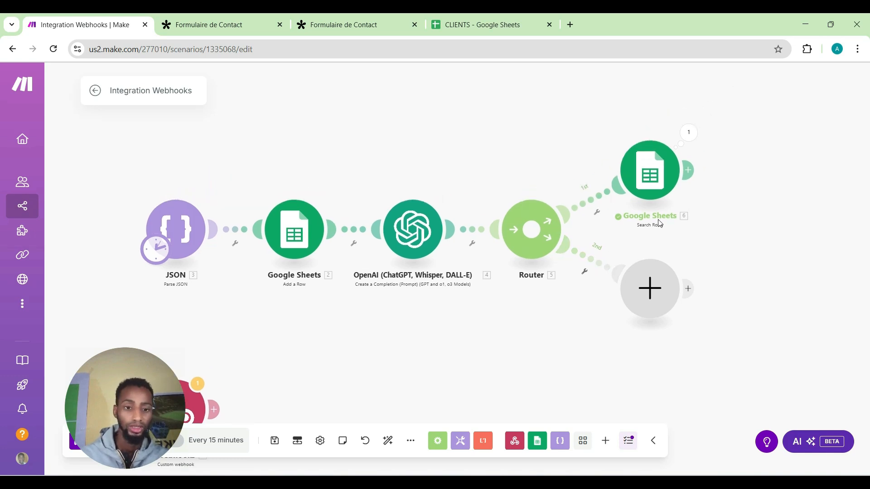
{"action": "left_click", "coordinate": [688, 171]}
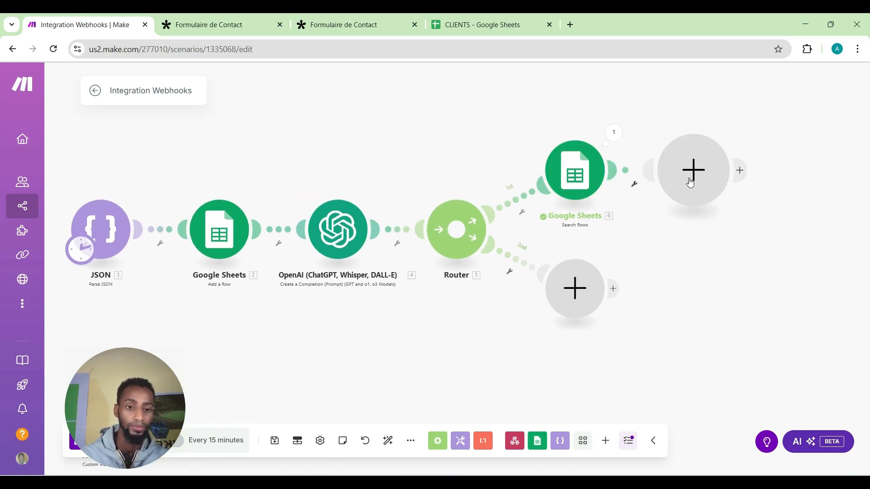
{"action": "right_click", "coordinate": [630, 186]}
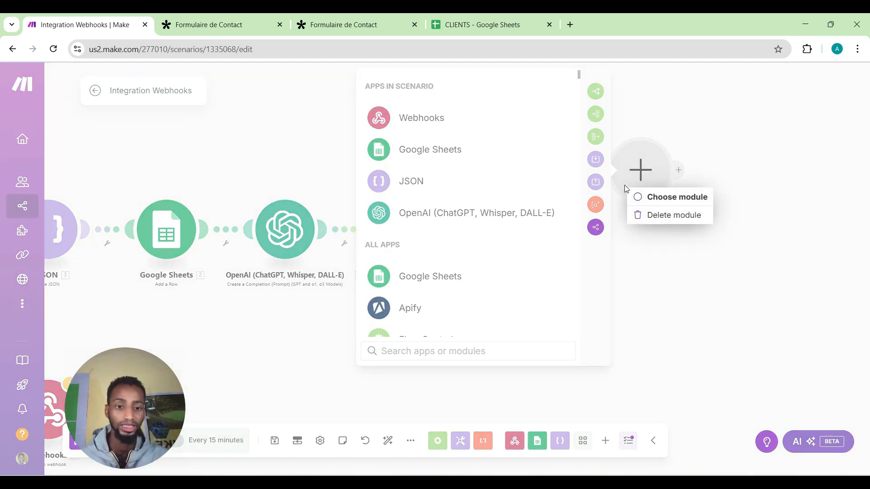
{"action": "left_click", "coordinate": [641, 262]}
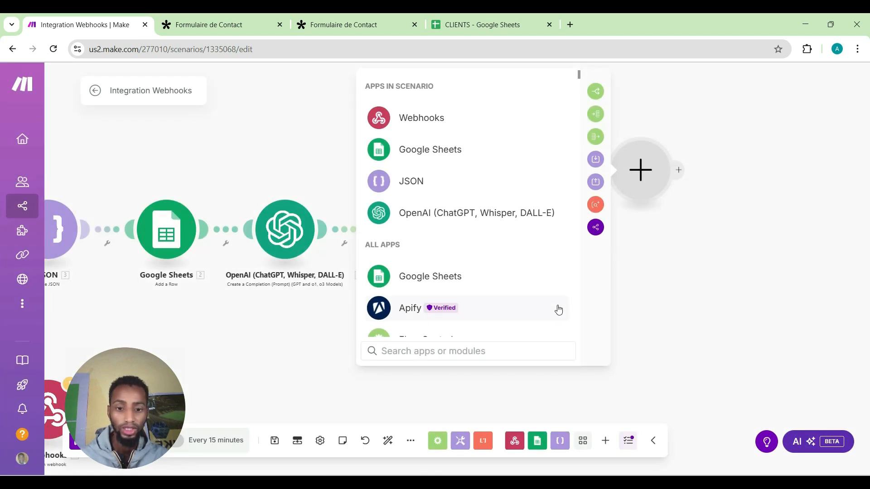
{"action": "type", "text": "too"}
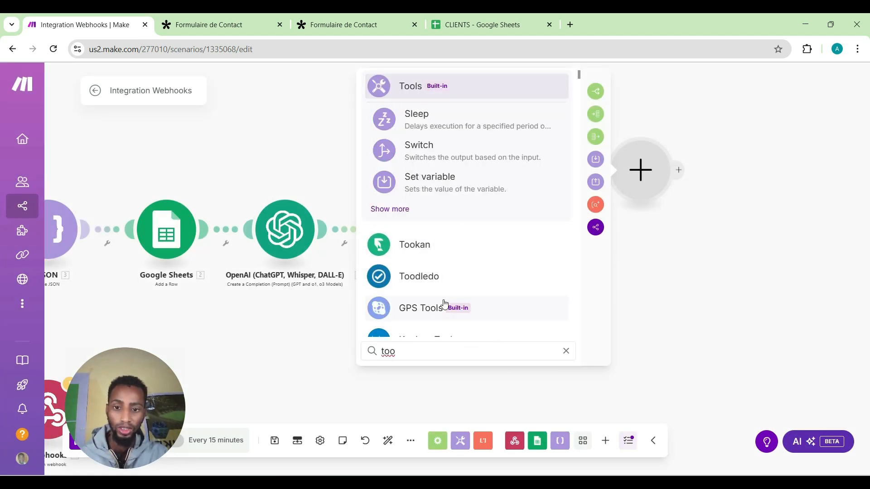
{"action": "key", "text": "BackSpace"}
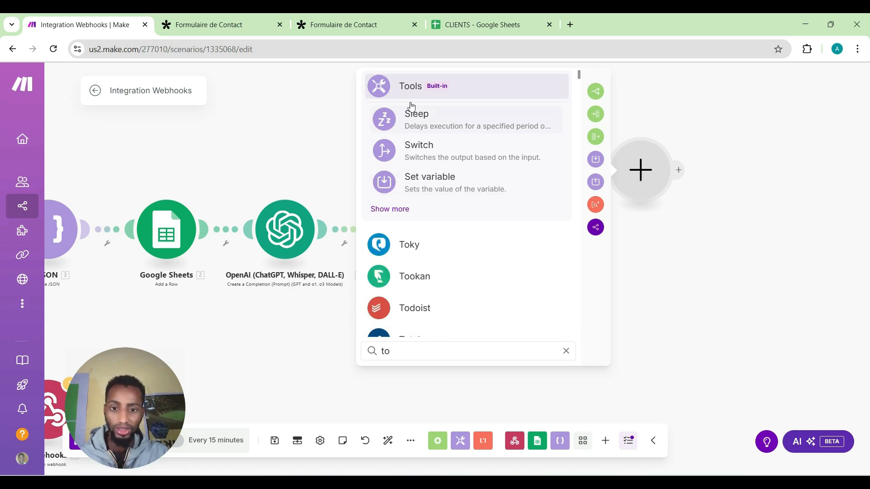
{"action": "left_click", "coordinate": [410, 87]}
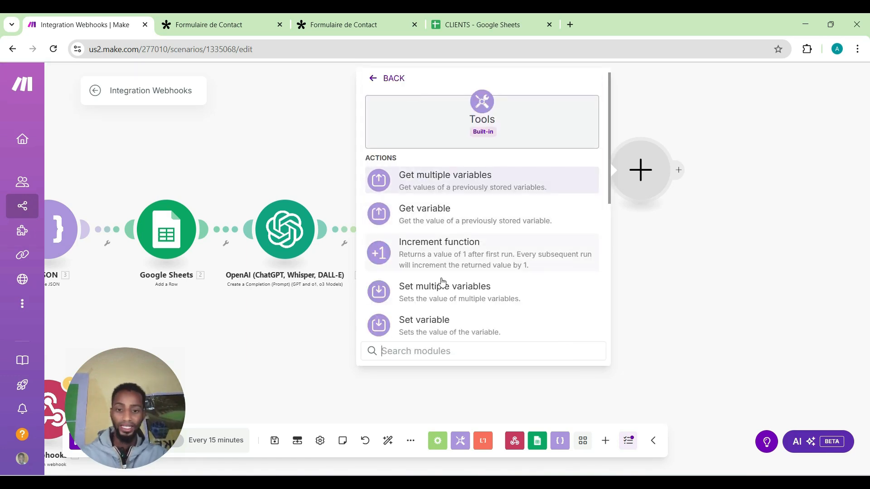
{"action": "left_click", "coordinate": [445, 325]}
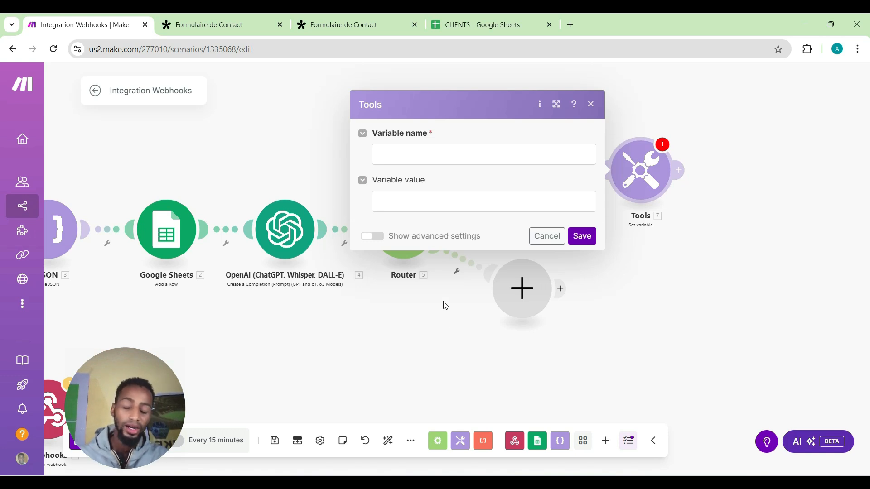
Name the variable Qualification, map its value to Qualifie (D) from Search Rows, and save the module.
{"action": "left_click", "coordinate": [438, 151]}
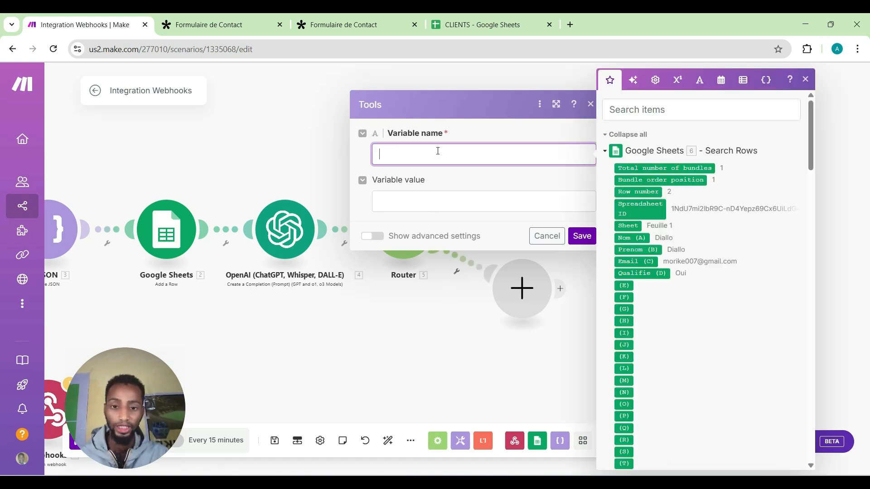
{"action": "left_click", "coordinate": [647, 273]}
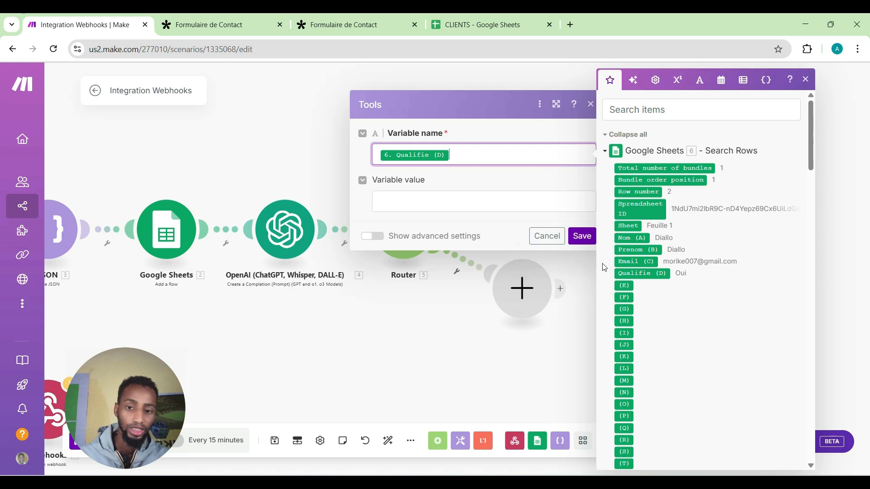
{"action": "left_click", "coordinate": [496, 203]}
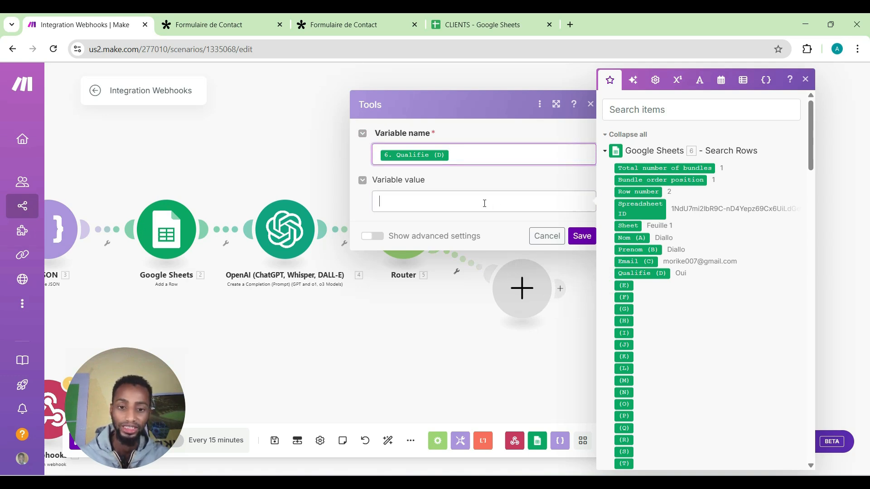
{"action": "left_click", "coordinate": [477, 160]}
{"action": "key", "text": "BackSpace"}
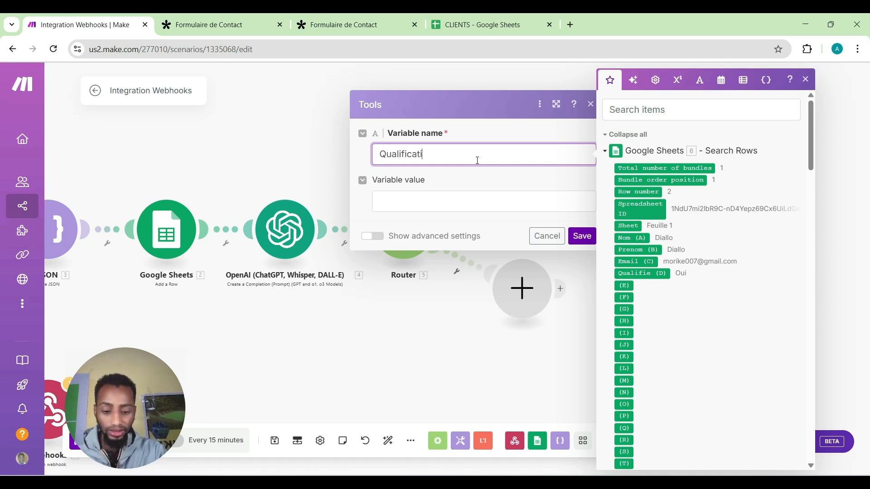
{"action": "left_click", "coordinate": [497, 204]}
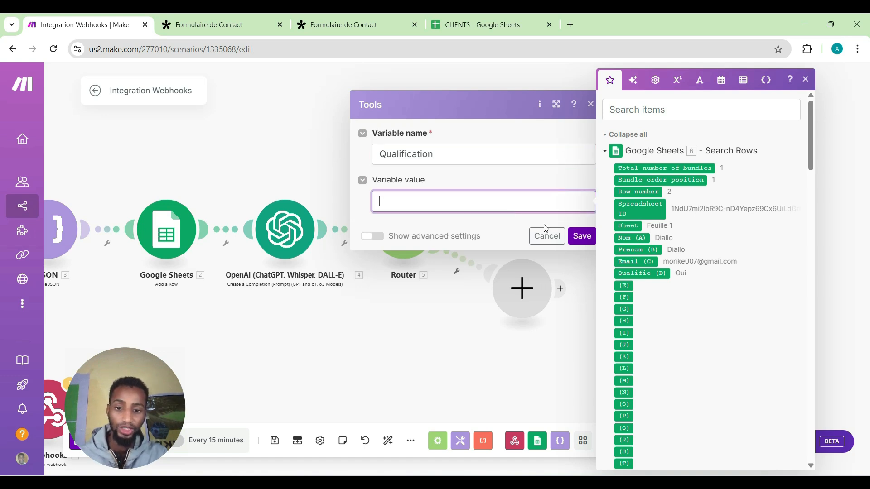
{"action": "left_click", "coordinate": [641, 273]}
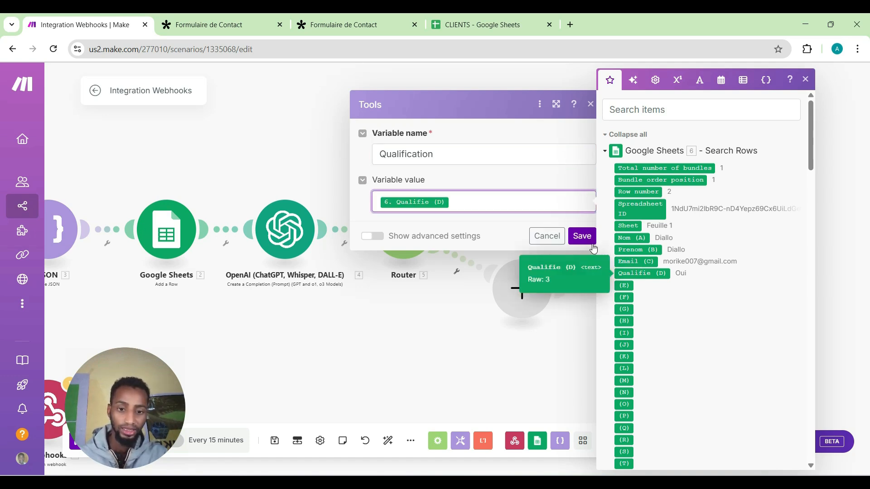
{"action": "left_click", "coordinate": [582, 236]}
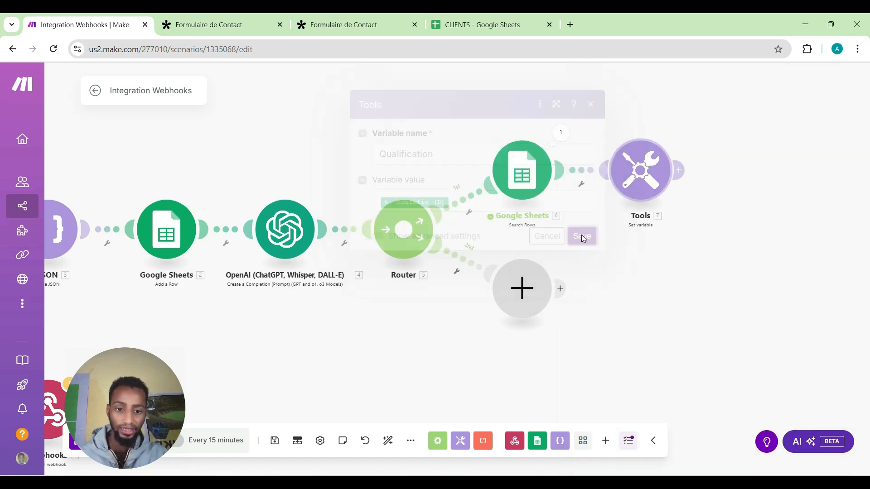
Add an Email module with the Send an Email action after the Set variable module.
{"action": "left_click", "coordinate": [679, 170]}
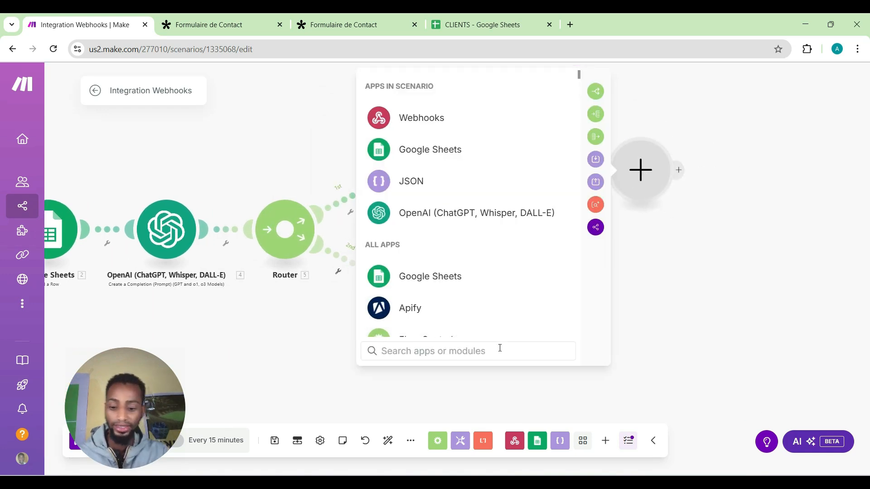
{"action": "type", "text": "email"}
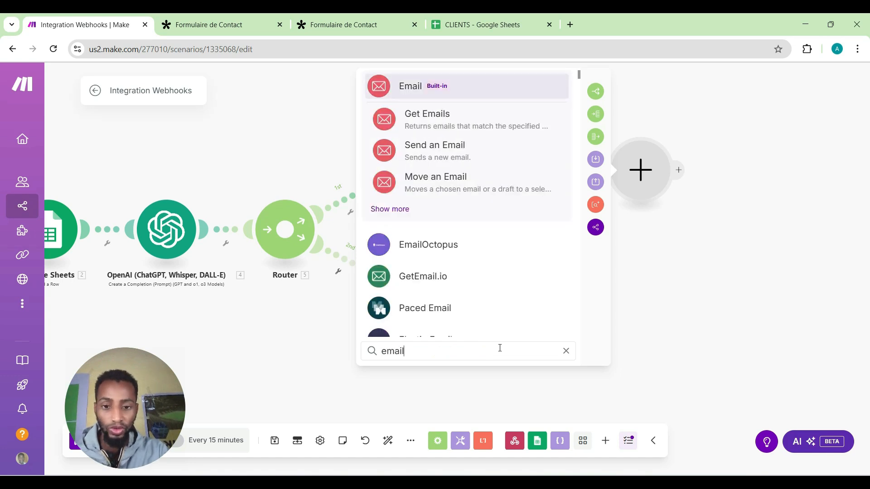
{"action": "left_click", "coordinate": [451, 149]}
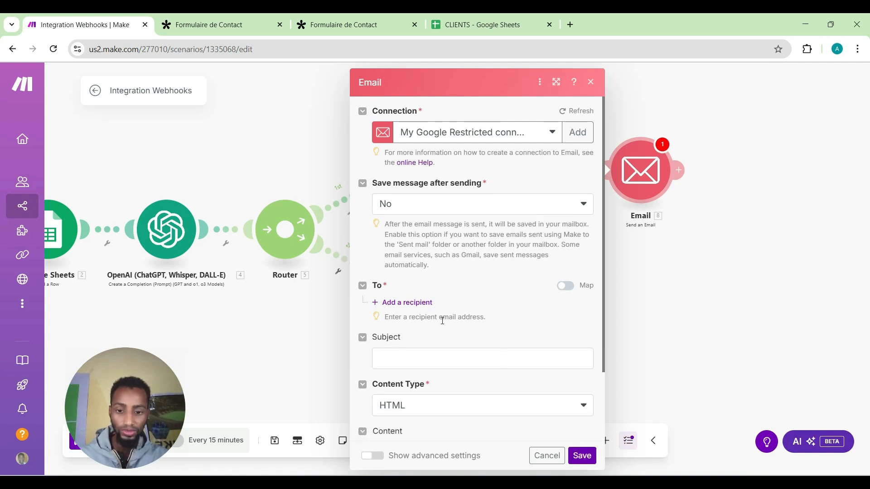
Add a recipient to the Email module and map its address to Email (C) from Search Rows.
{"action": "left_click", "coordinate": [410, 303]}
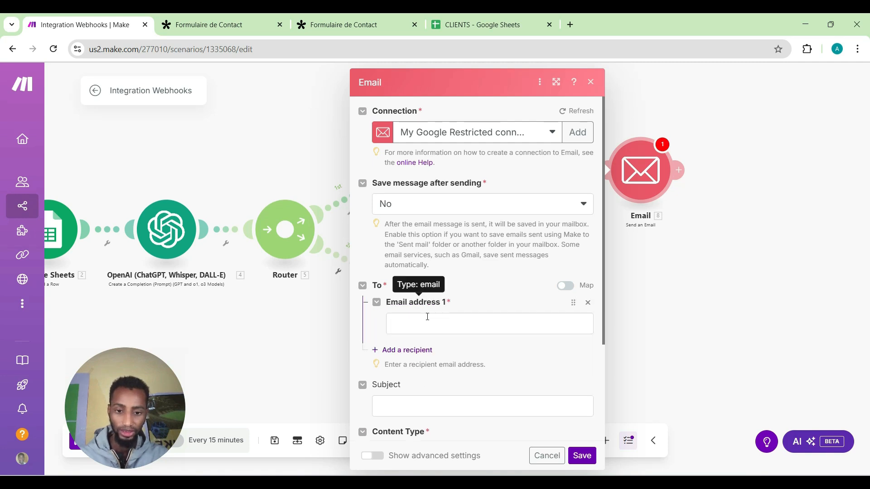
{"action": "left_click", "coordinate": [537, 322]}
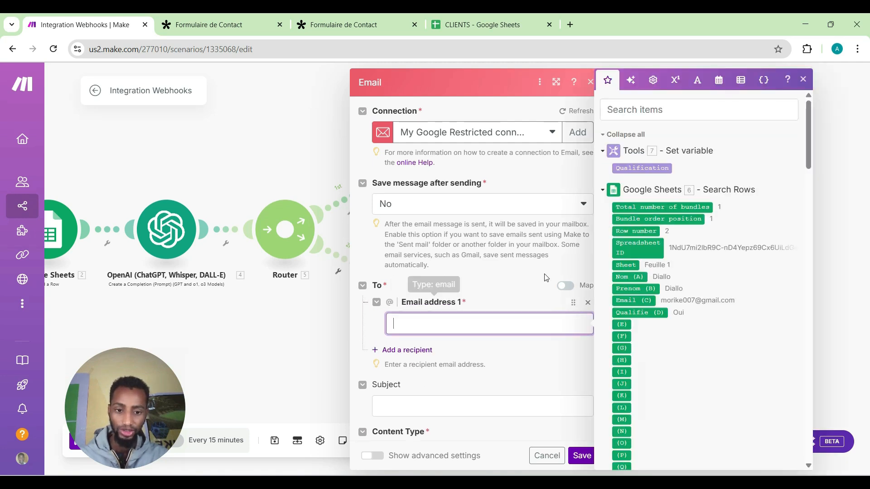
{"action": "left_click", "coordinate": [602, 191]}
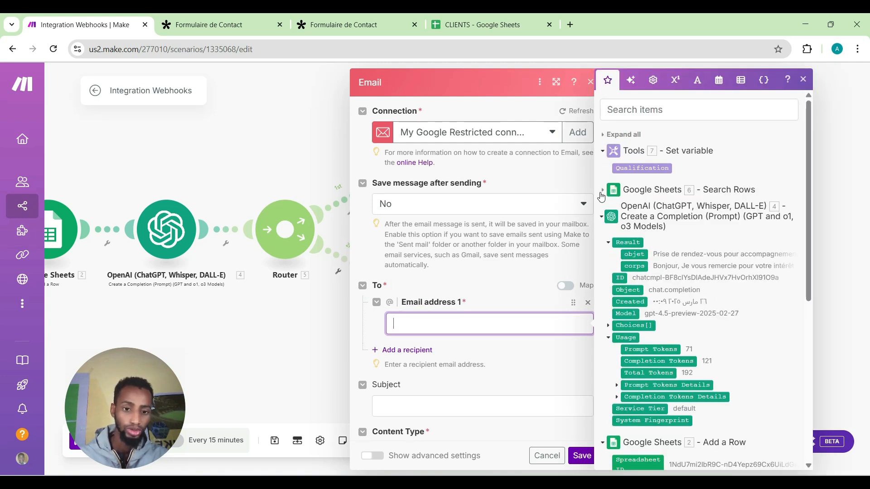
{"action": "left_click", "coordinate": [602, 194]}
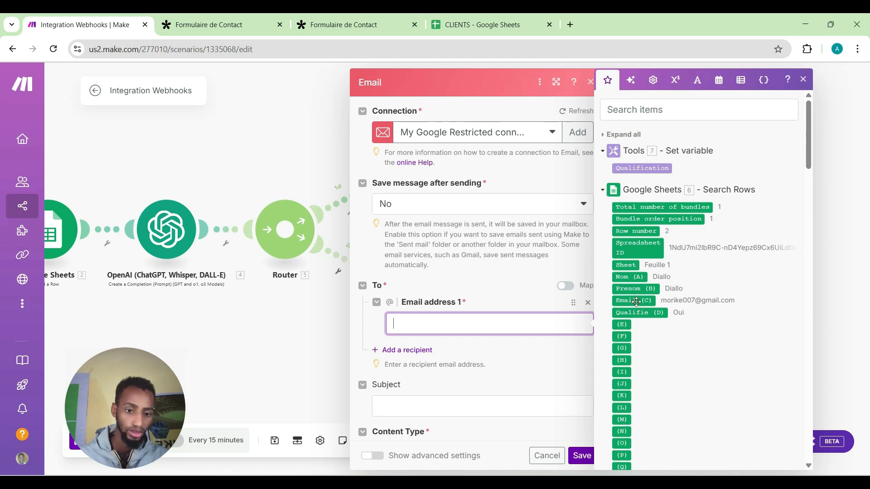
{"action": "left_click_drag", "start_coordinate": [636, 301], "coordinate": [487, 326]}
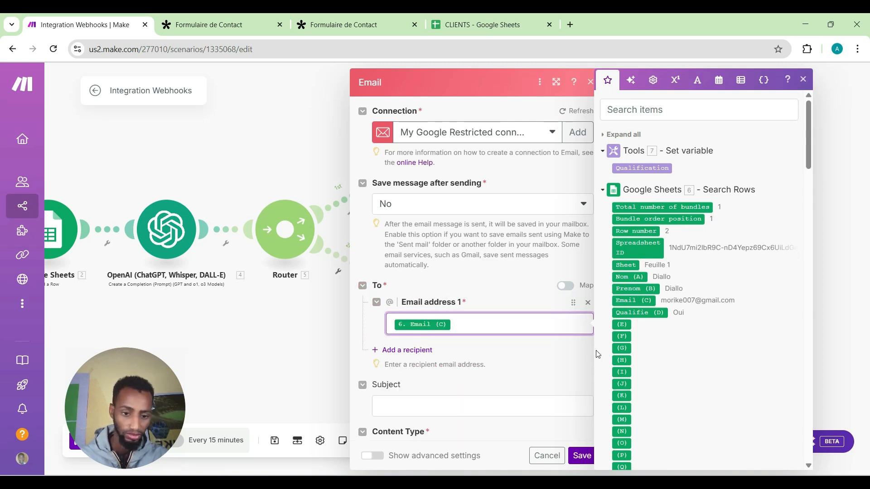
Map the email's Subject to the objet result from the OpenAI module.
{"action": "left_click", "coordinate": [489, 407]}
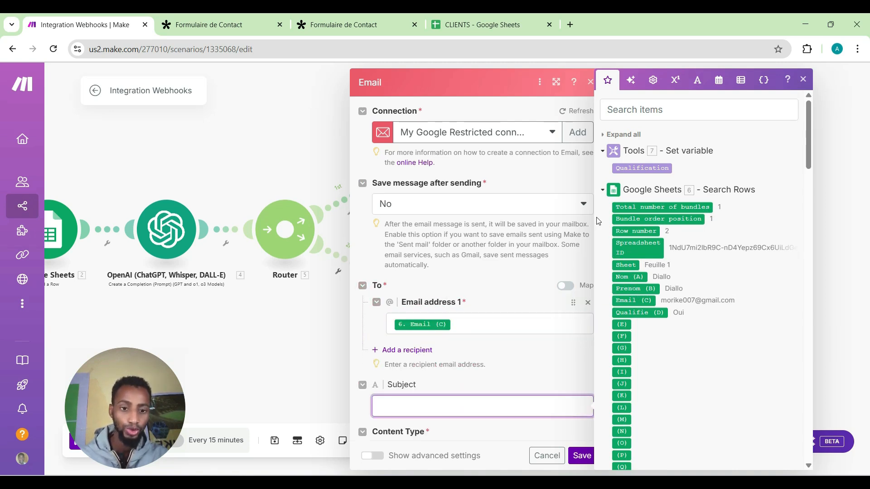
{"action": "left_click", "coordinate": [604, 192]}
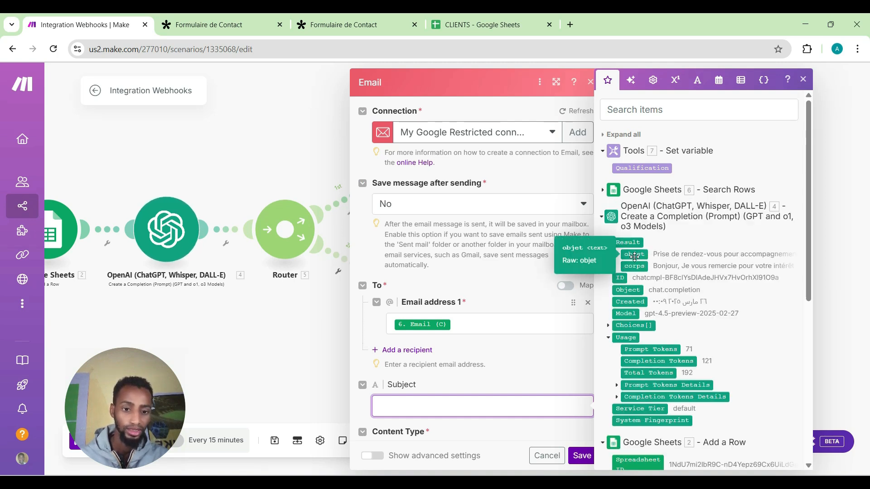
{"action": "left_click_drag", "start_coordinate": [634, 257], "coordinate": [424, 414]}
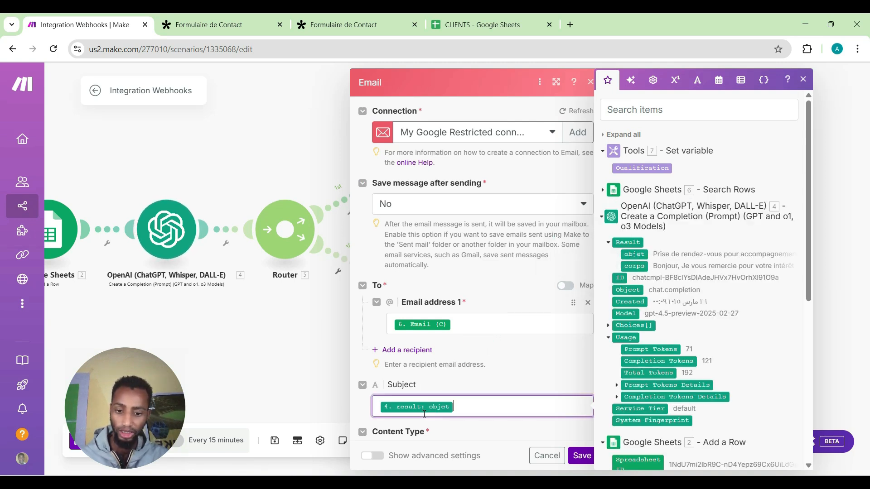
{"action": "left_click", "coordinate": [507, 362]}
{"action": "scroll", "coordinate": [507, 361], "scroll_direction": "down", "scroll_amount": 3}
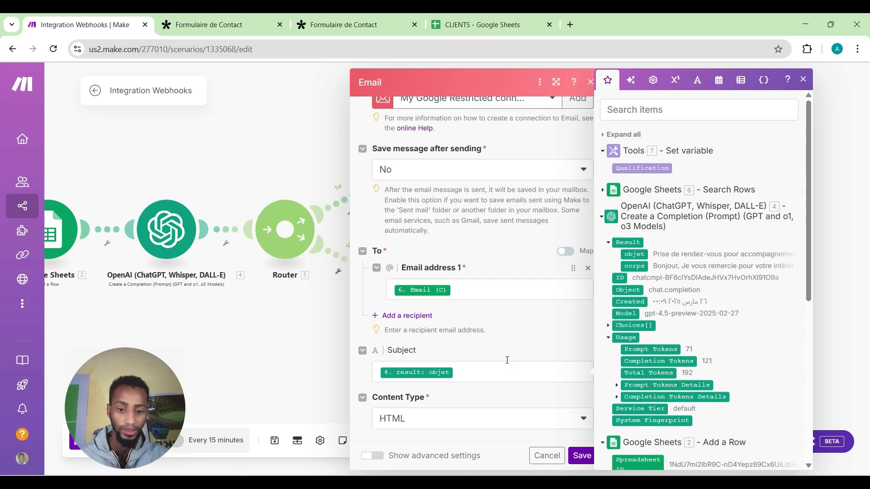
Set the content type to Plaintext, map Content to OpenAI's corps result, and save the Email module.
{"action": "left_click", "coordinate": [504, 328]}
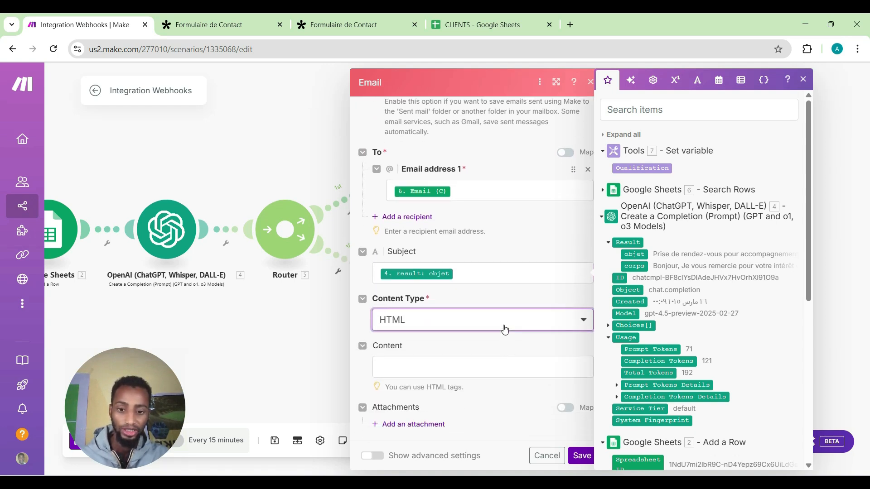
{"action": "left_click", "coordinate": [493, 359]}
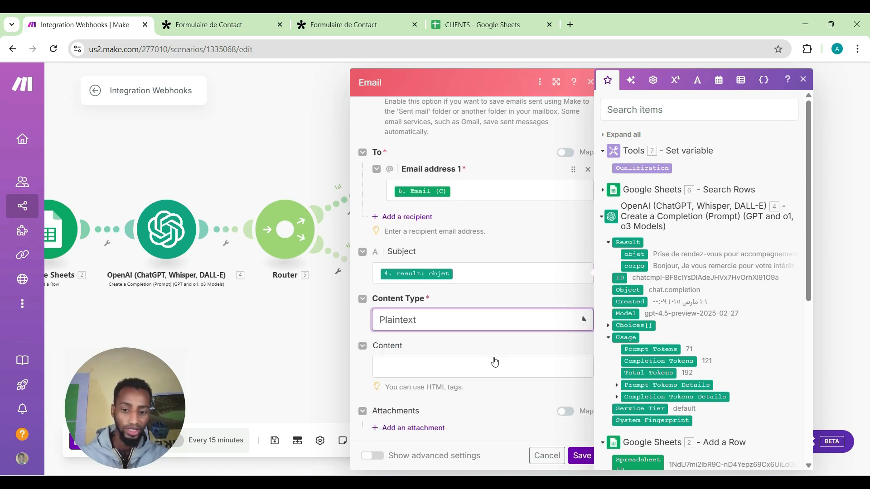
{"action": "left_click", "coordinate": [478, 381]}
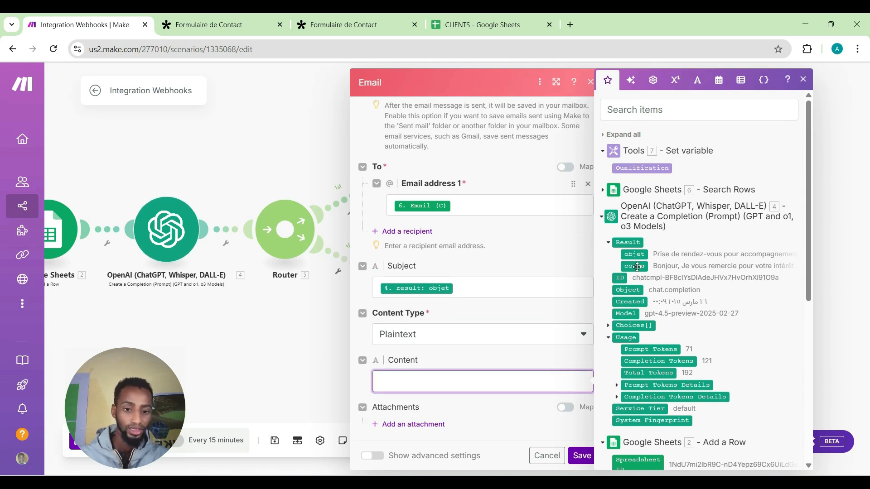
{"action": "left_click_drag", "start_coordinate": [635, 266], "coordinate": [403, 385]}
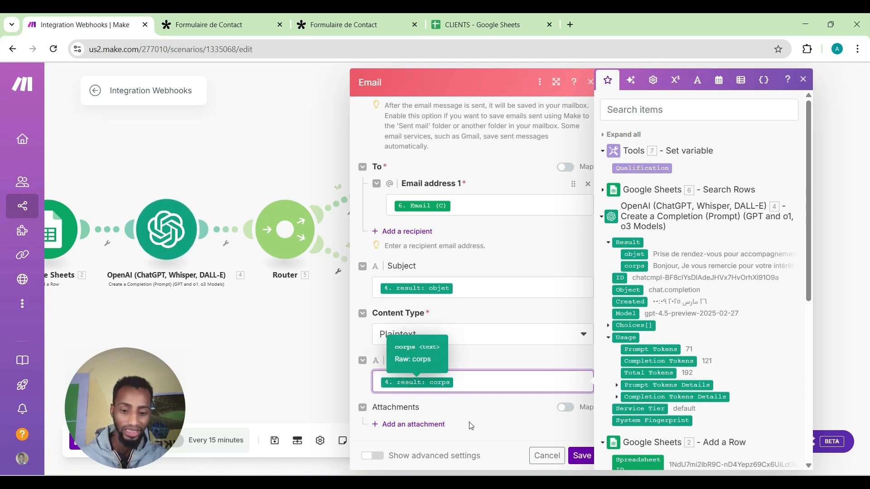
{"action": "left_click", "coordinate": [582, 457]}
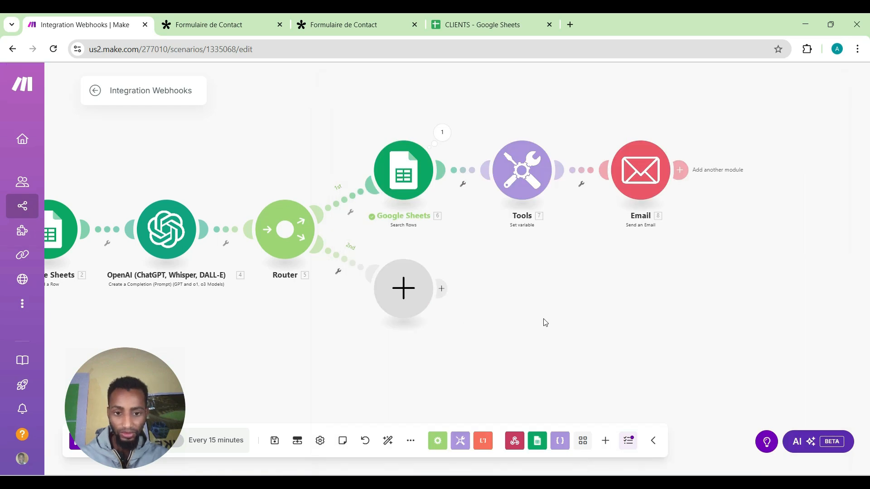
Set up and save a filter between Set variable and Email with the condition Qualifie (D) Contains Oui.
{"action": "left_click_drag", "start_coordinate": [544, 319], "coordinate": [693, 307]}
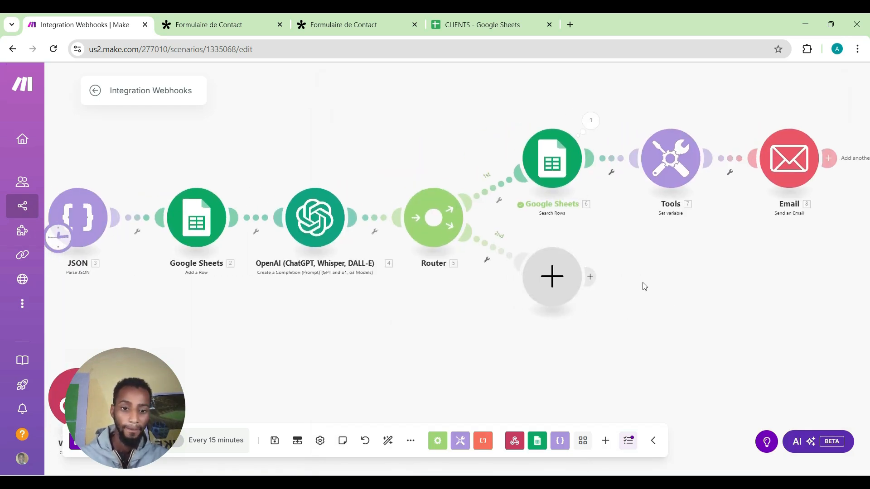
{"action": "left_click", "coordinate": [731, 173]}
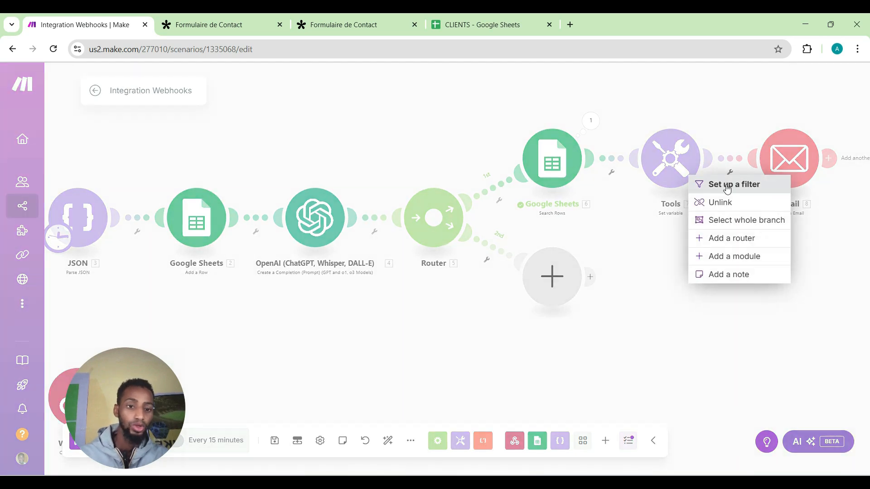
{"action": "left_click", "coordinate": [726, 186]}
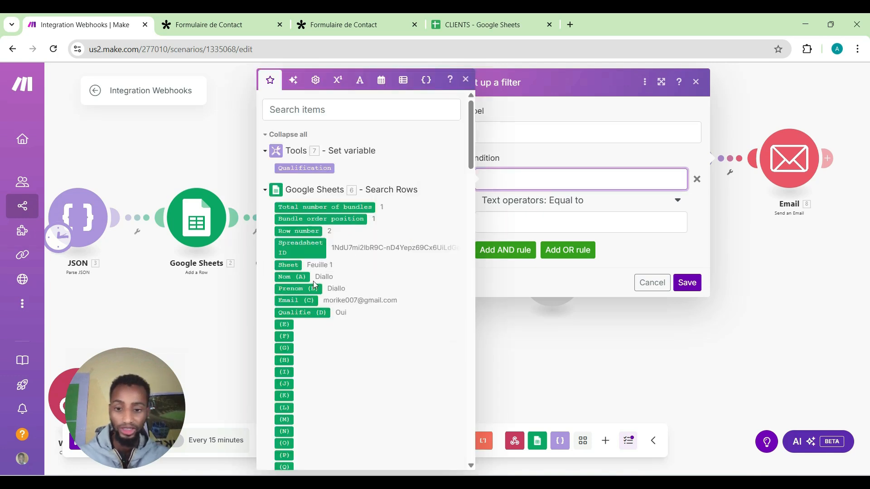
{"action": "left_click", "coordinate": [307, 312]}
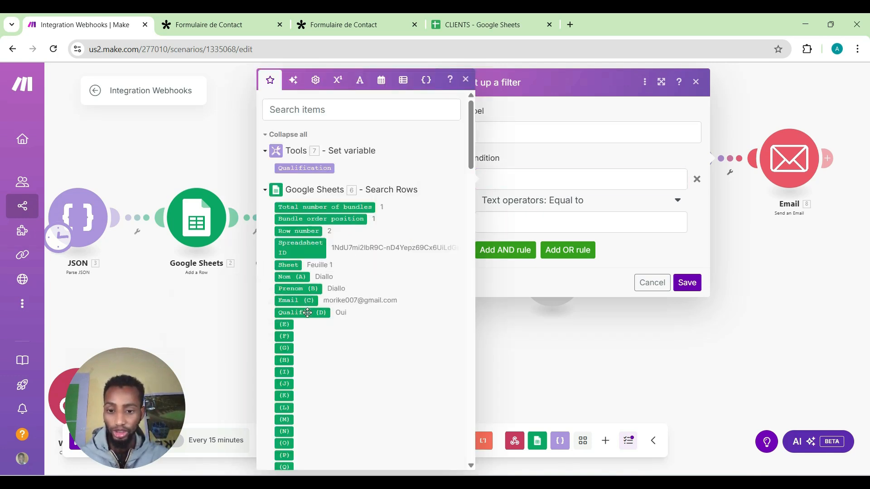
{"action": "left_click", "coordinate": [533, 225]}
{"action": "left_click", "coordinate": [593, 207]}
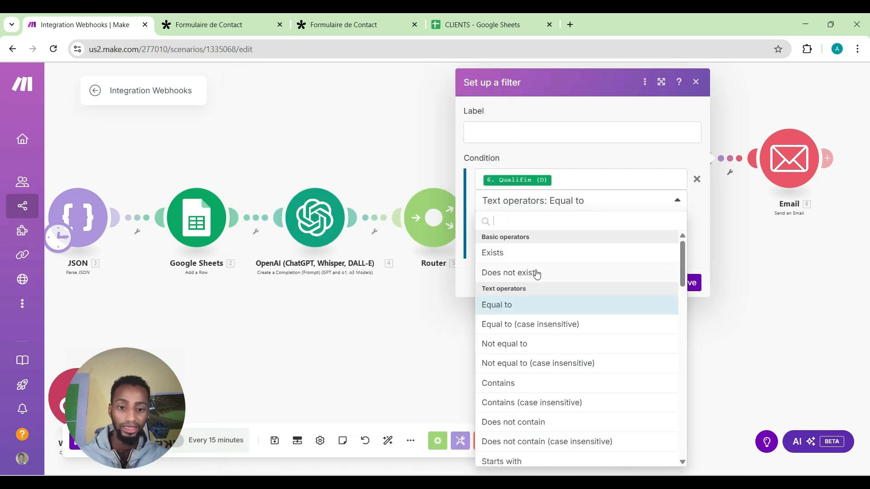
{"action": "left_click", "coordinate": [498, 384]}
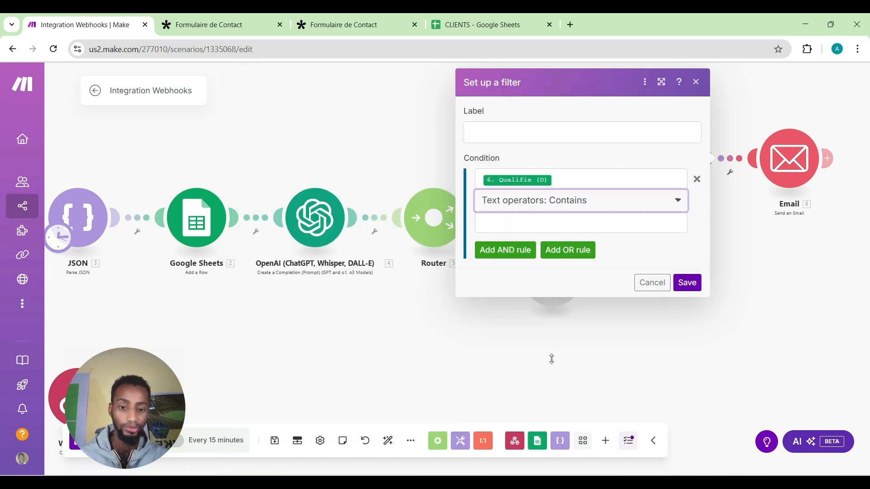
{"action": "left_click", "coordinate": [557, 224]}
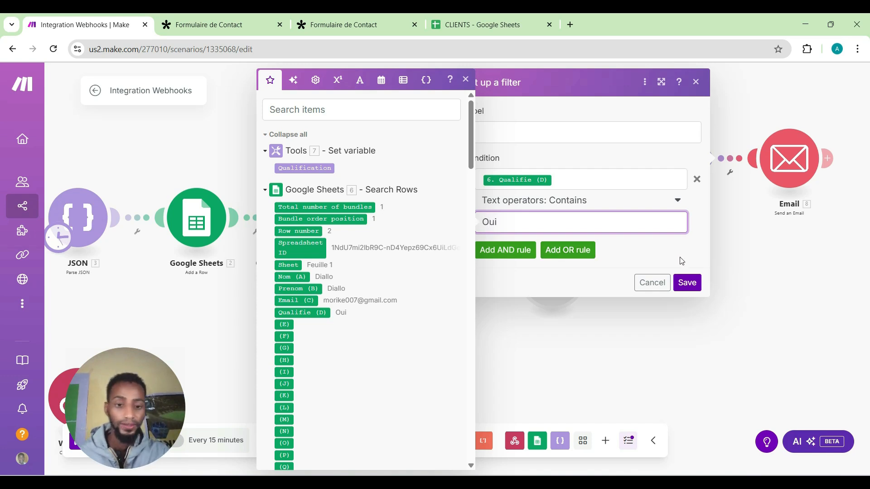
{"action": "left_click", "coordinate": [687, 283]}
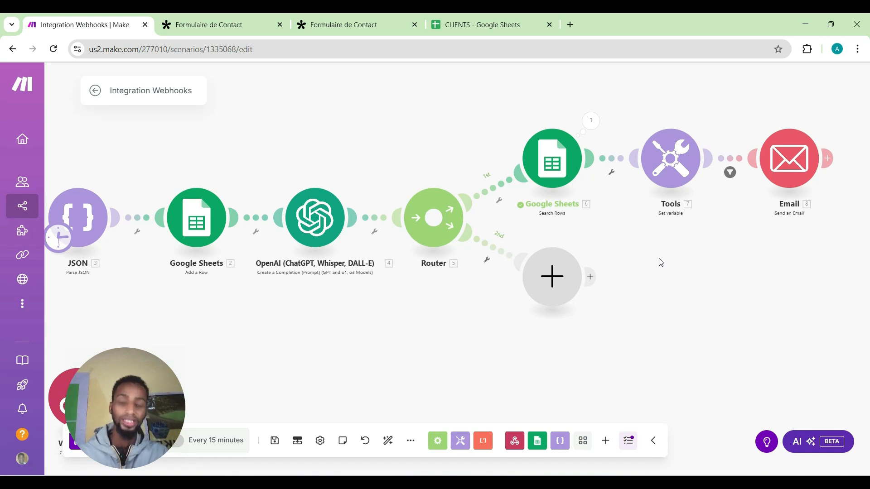
Check the CLIENTS spreadsheet, return to the scenario, and add a Monday Create an Item module on the Router's second route.
{"action": "left_click", "coordinate": [480, 23]}
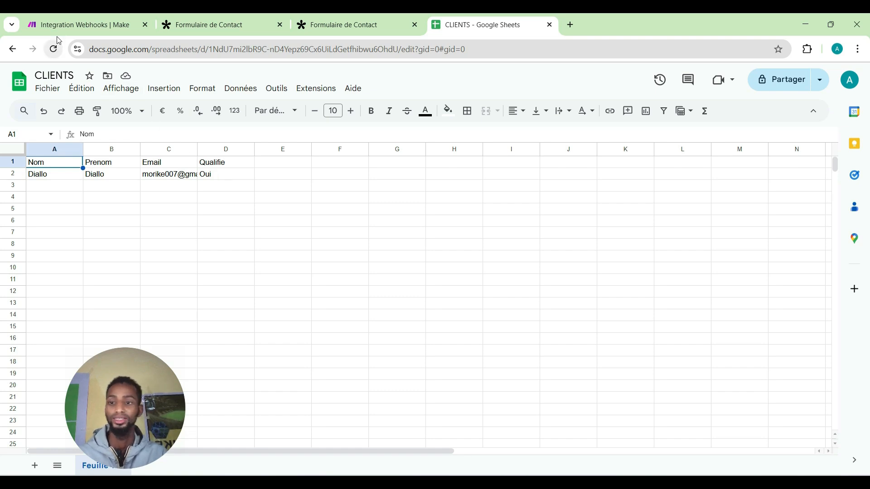
{"action": "left_click", "coordinate": [66, 26]}
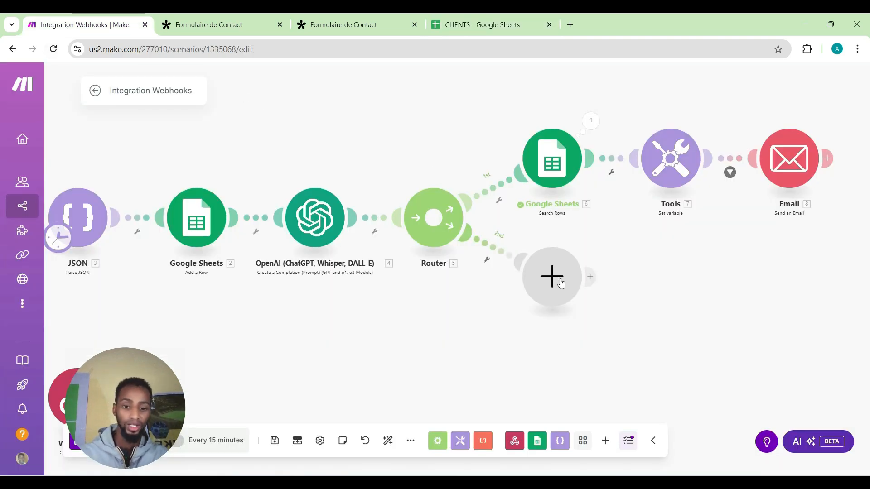
{"action": "left_click_drag", "start_coordinate": [557, 286], "coordinate": [578, 291]}
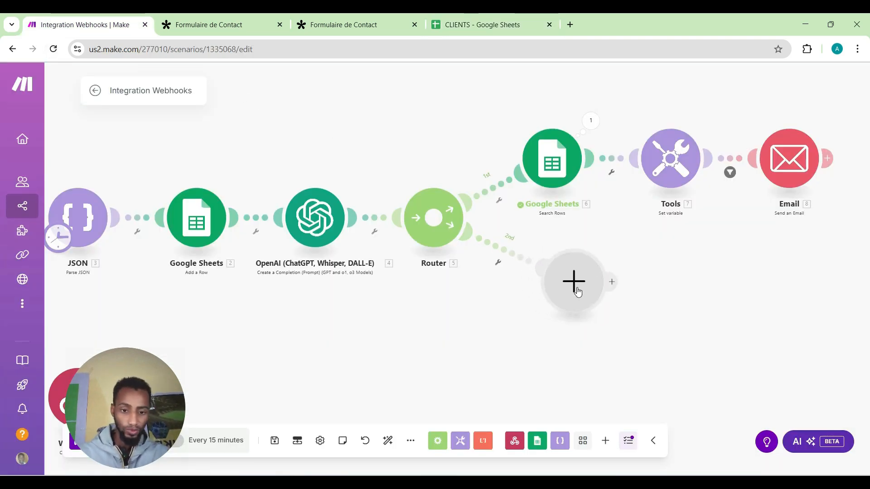
{"action": "right_click", "coordinate": [577, 291]}
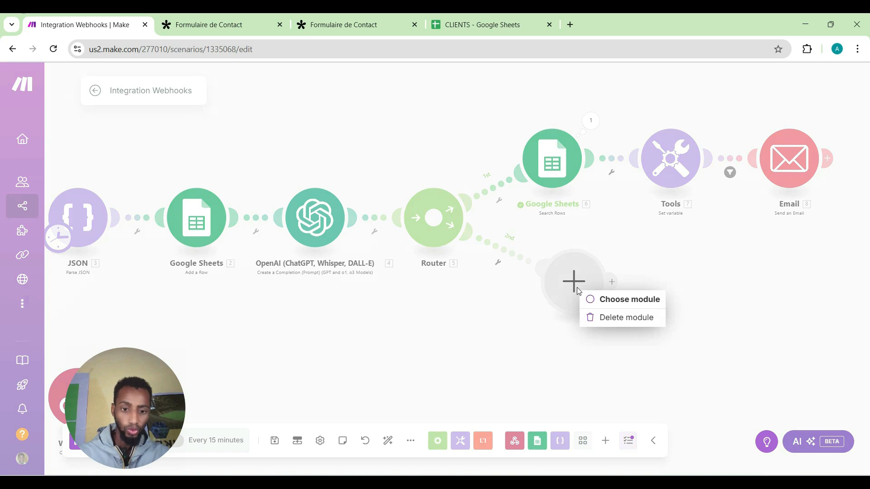
{"action": "left_click", "coordinate": [630, 301]}
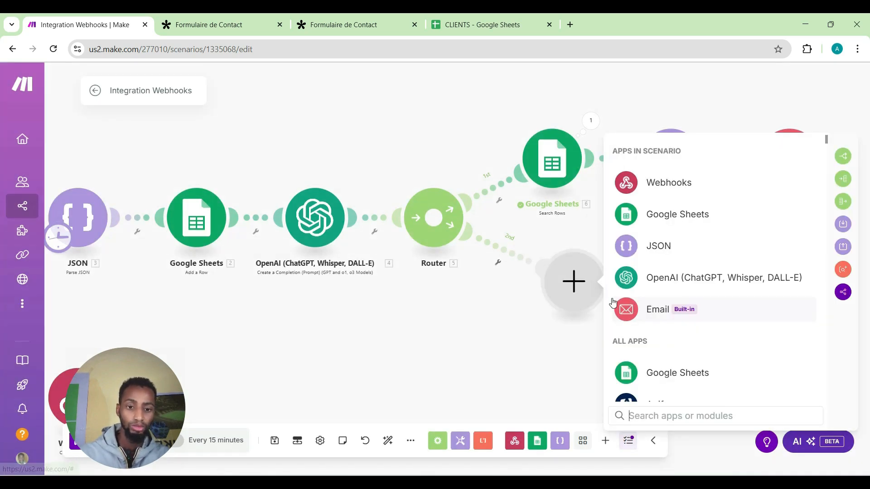
{"action": "left_click", "coordinate": [660, 416]}
{"action": "type", "text": "mon"}
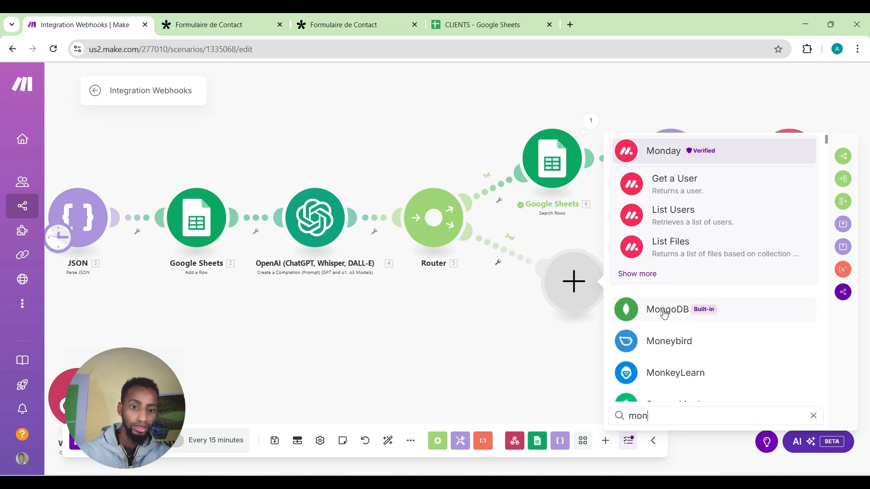
{"action": "left_click", "coordinate": [641, 156]}
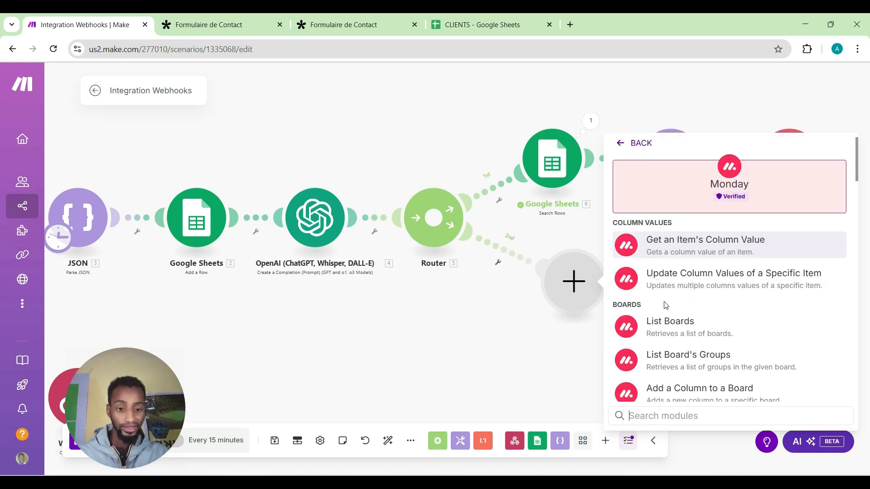
{"action": "scroll", "coordinate": [711, 327], "scroll_direction": "down", "scroll_amount": 1}
{"action": "scroll", "coordinate": [711, 327], "scroll_direction": "down", "scroll_amount": 6}
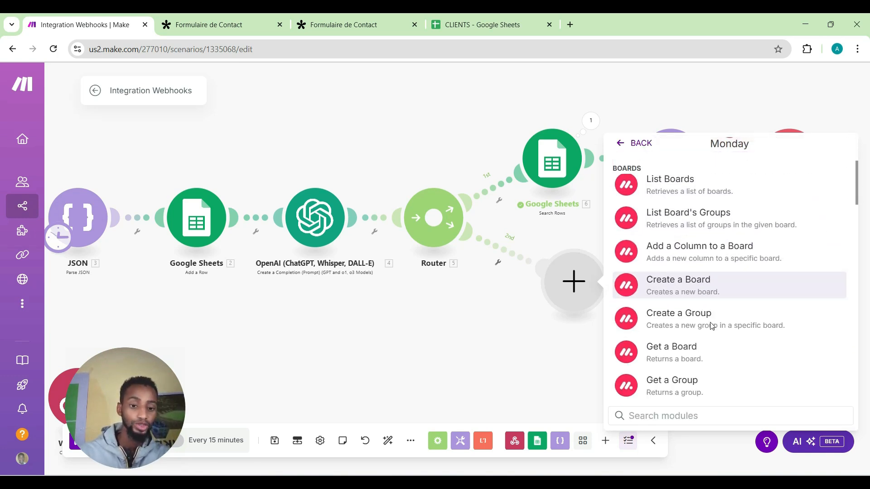
{"action": "scroll", "coordinate": [711, 327], "scroll_direction": "down", "scroll_amount": 8}
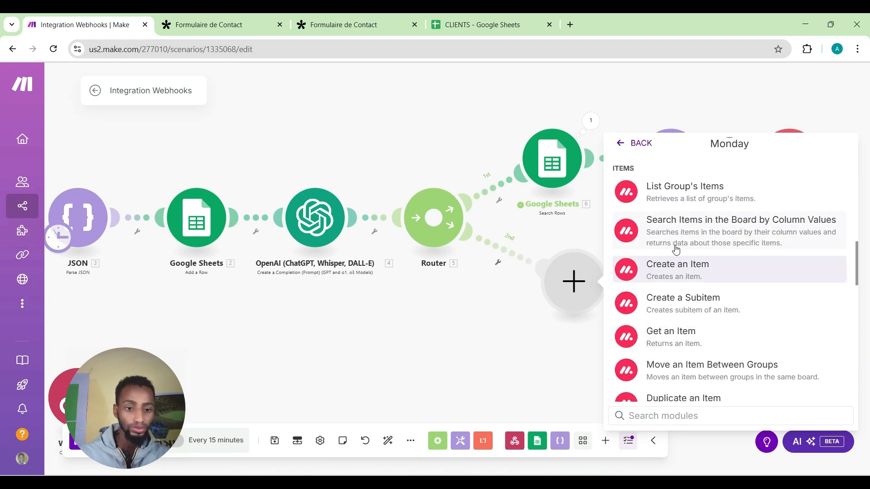
{"action": "left_click", "coordinate": [677, 278]}
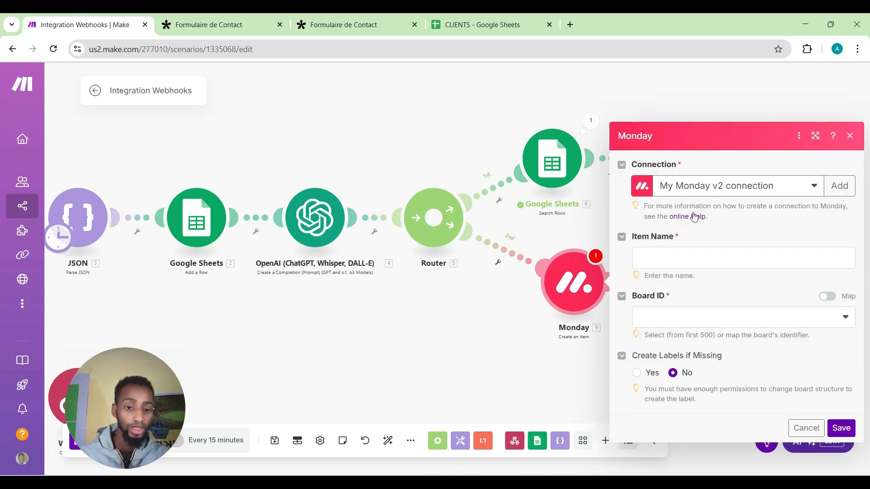
{"action": "left_click", "coordinate": [717, 266]}
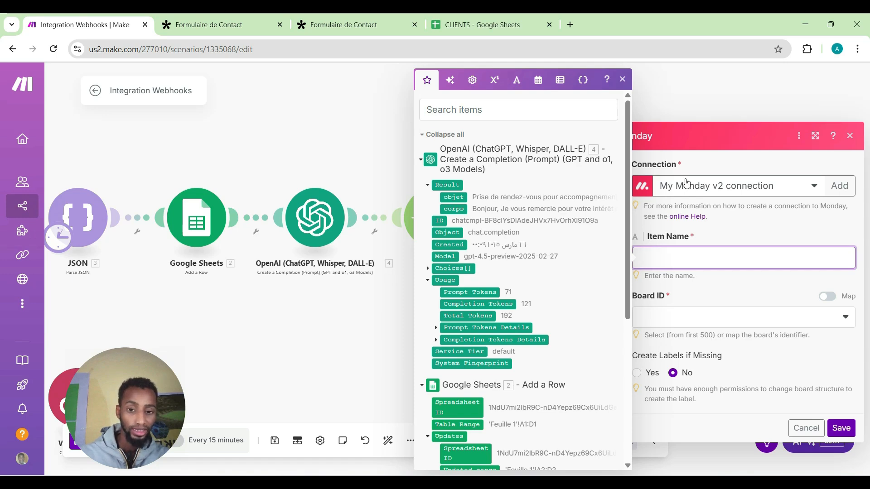
{"action": "left_click", "coordinate": [683, 111]}
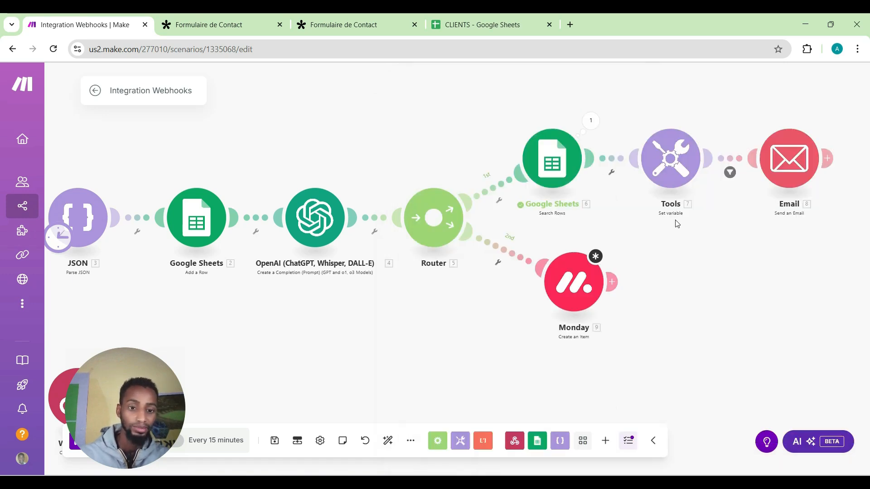
{"action": "left_click", "coordinate": [583, 278]}
{"action": "left_click", "coordinate": [652, 257]}
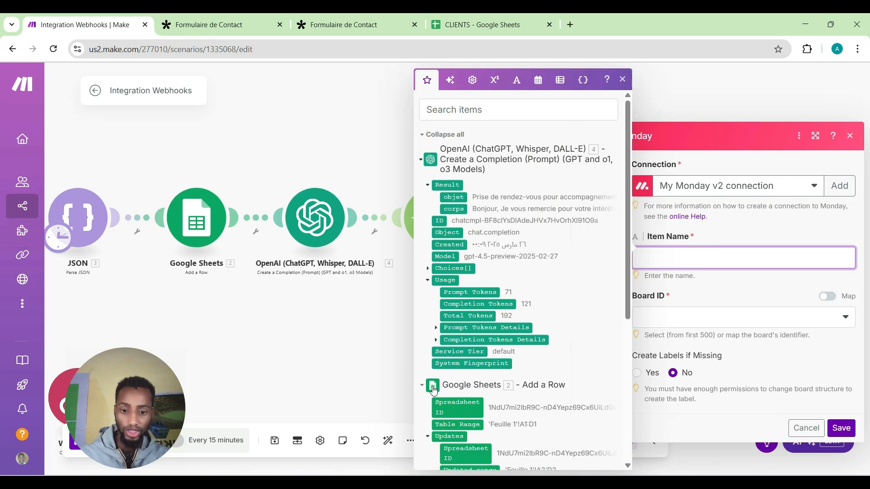
{"action": "left_click", "coordinate": [428, 186]}
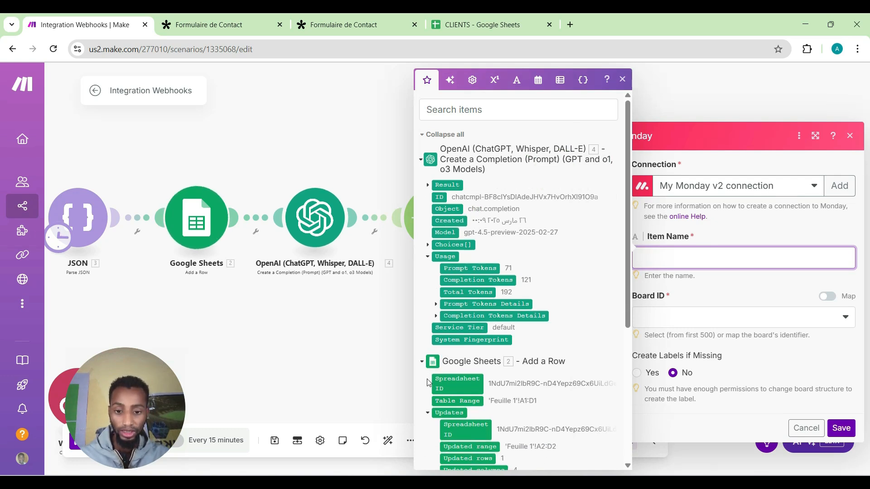
{"action": "scroll", "coordinate": [626, 466], "scroll_direction": "down", "scroll_amount": 3}
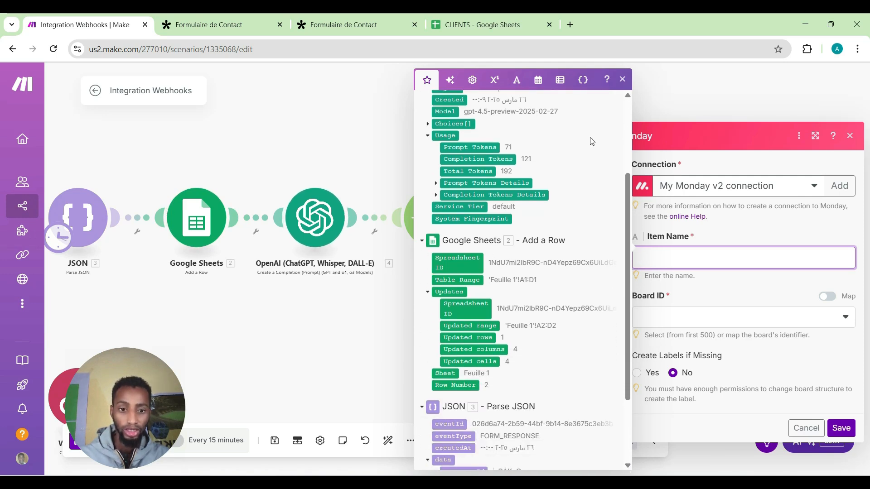
{"action": "scroll", "coordinate": [620, 127], "scroll_direction": "up", "scroll_amount": 3}
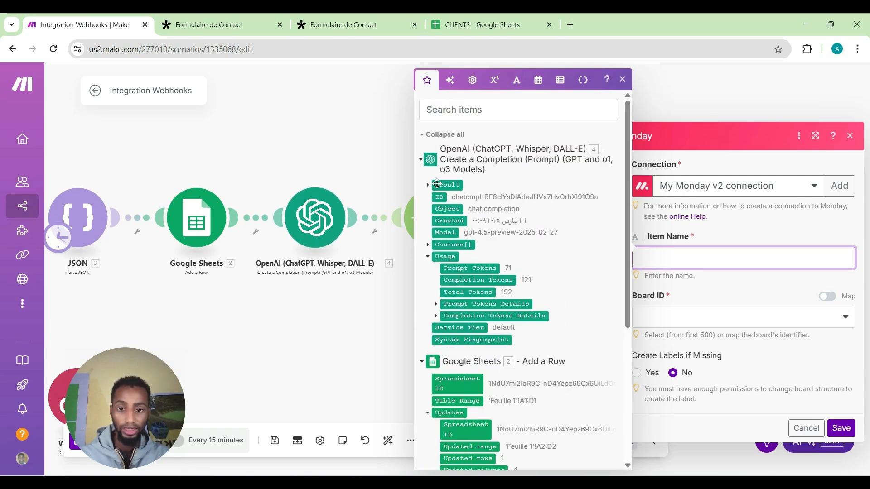
{"action": "left_click", "coordinate": [421, 362]}
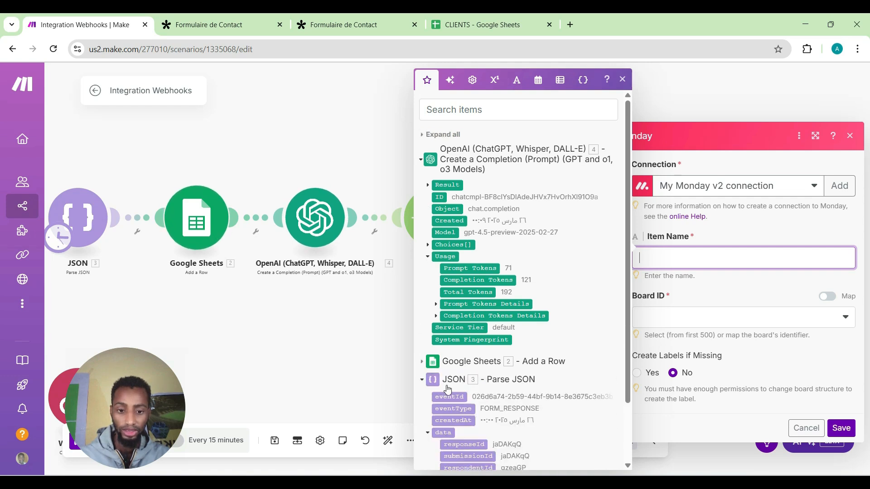
{"action": "left_click", "coordinate": [397, 301]}
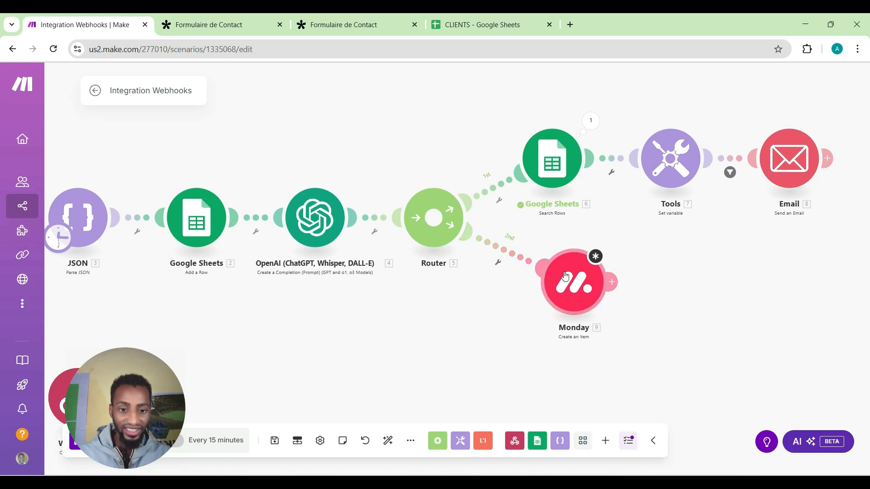
Map the Monday module's Item Name to Parse JSON's data.fields[2] value followed by the data.fields[1] value.
{"action": "left_click_drag", "start_coordinate": [552, 268], "coordinate": [572, 282]}
{"action": "left_click", "coordinate": [585, 290]}
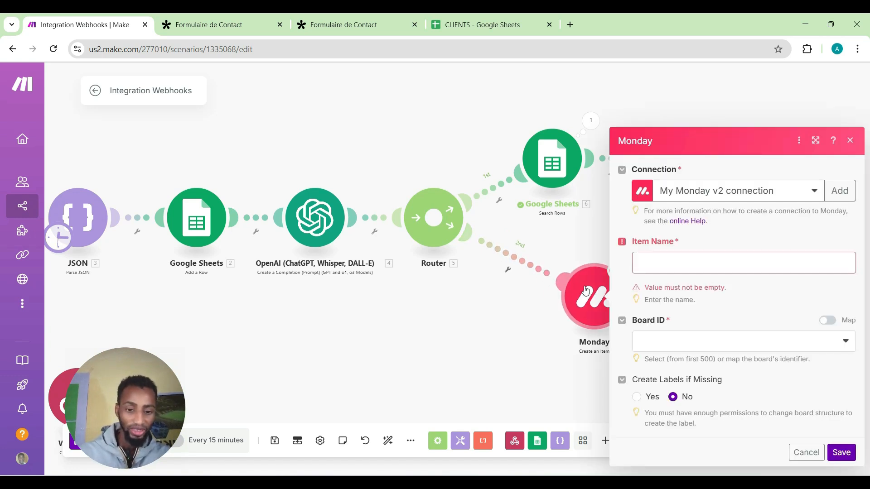
{"action": "left_click", "coordinate": [657, 267]}
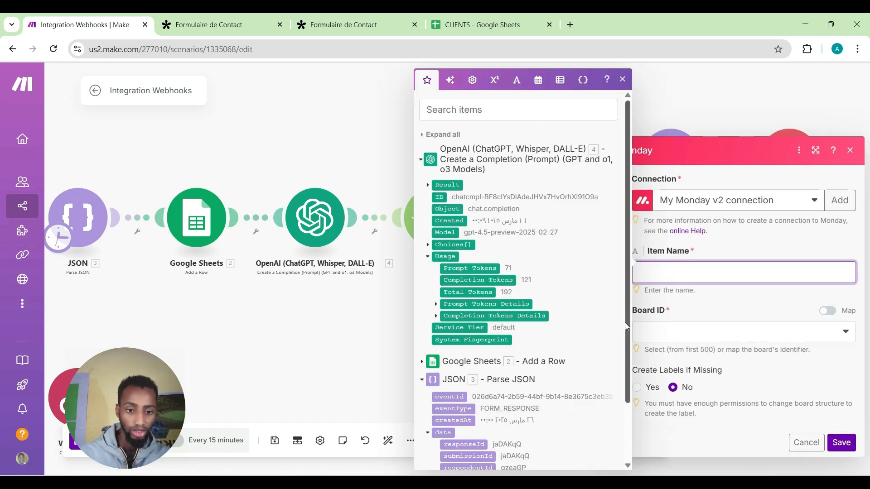
{"action": "left_click_drag", "start_coordinate": [627, 325], "coordinate": [628, 409]}
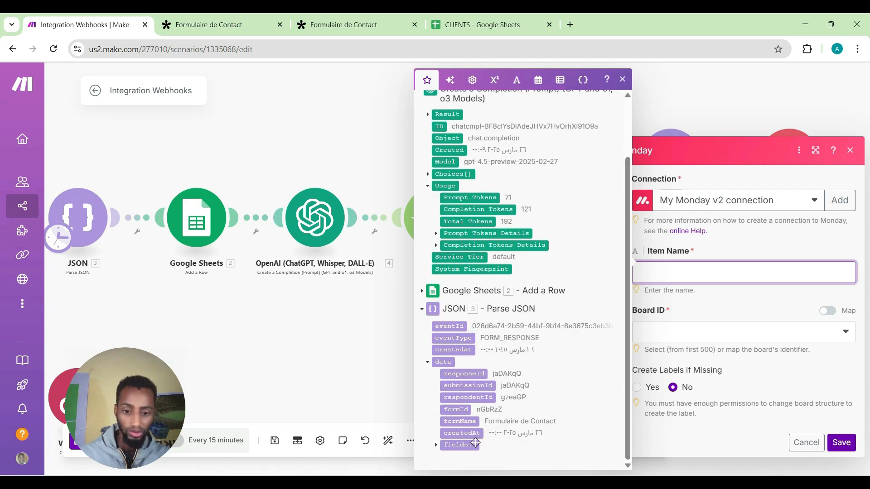
{"action": "left_click", "coordinate": [436, 446]}
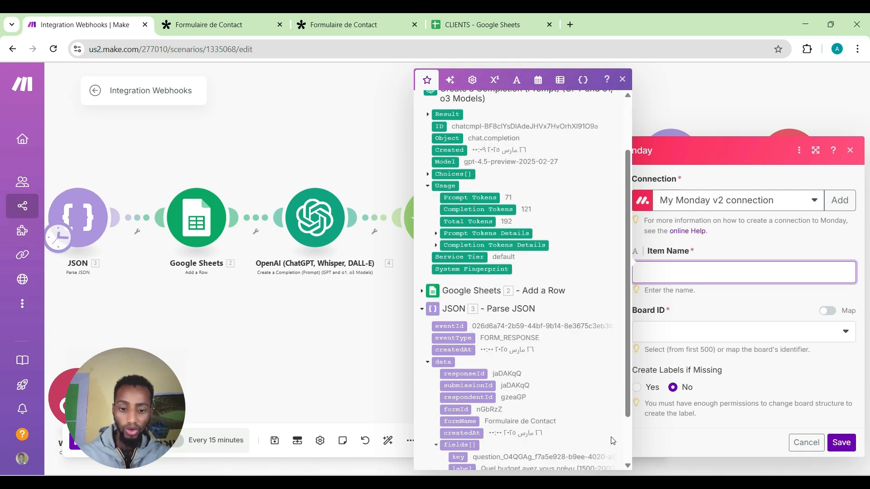
{"action": "scroll", "coordinate": [626, 449], "scroll_direction": "down", "scroll_amount": 3}
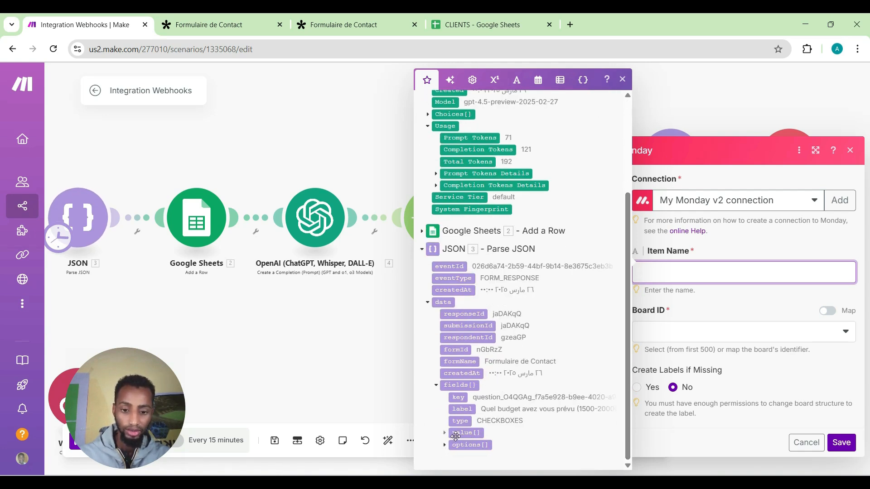
{"action": "left_click", "coordinate": [461, 433]}
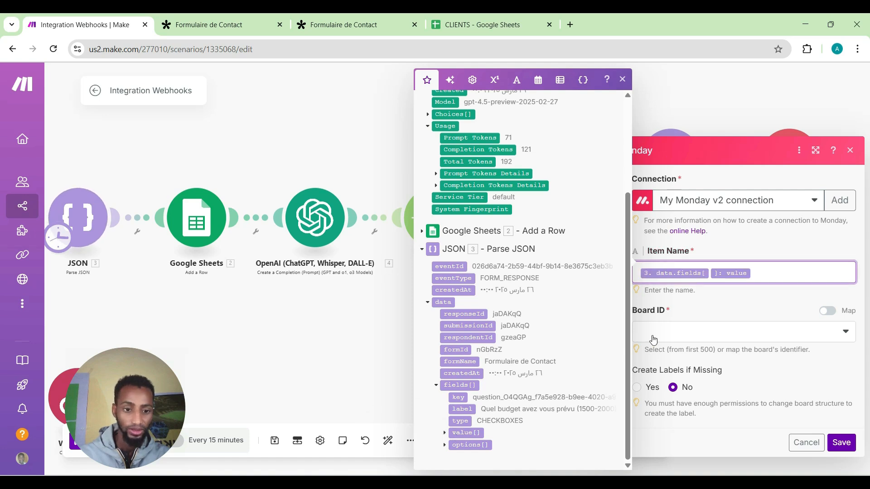
{"action": "left_click", "coordinate": [710, 271]}
{"action": "type", "text": "2"}
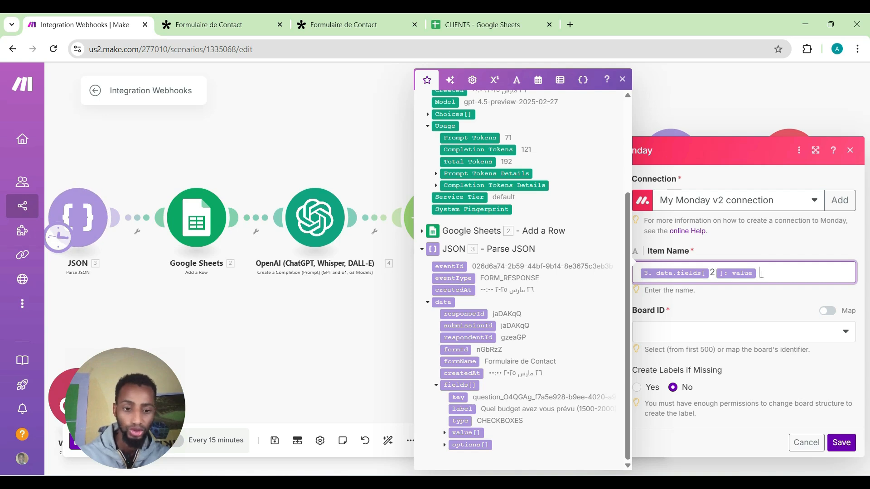
{"action": "left_click", "coordinate": [465, 432]}
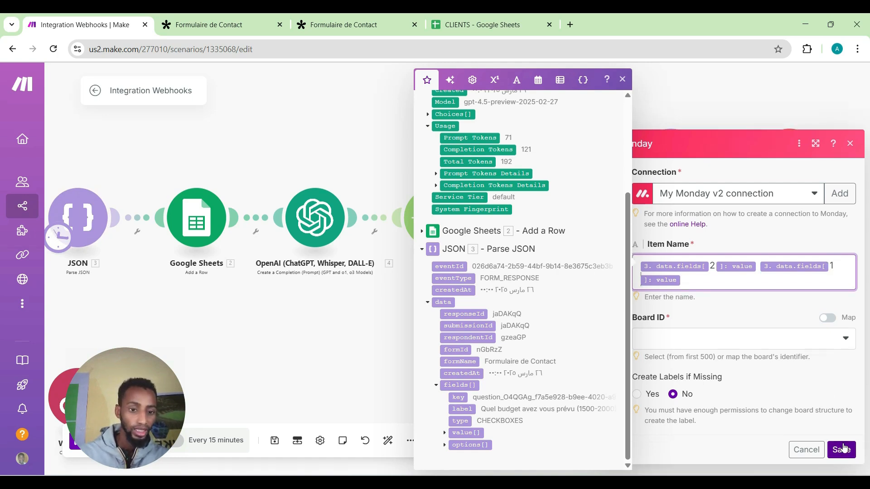
Switch to monday.com in a separate browser tab and open the CRM workspace's Prospects board.
{"action": "left_click", "coordinate": [744, 347]}
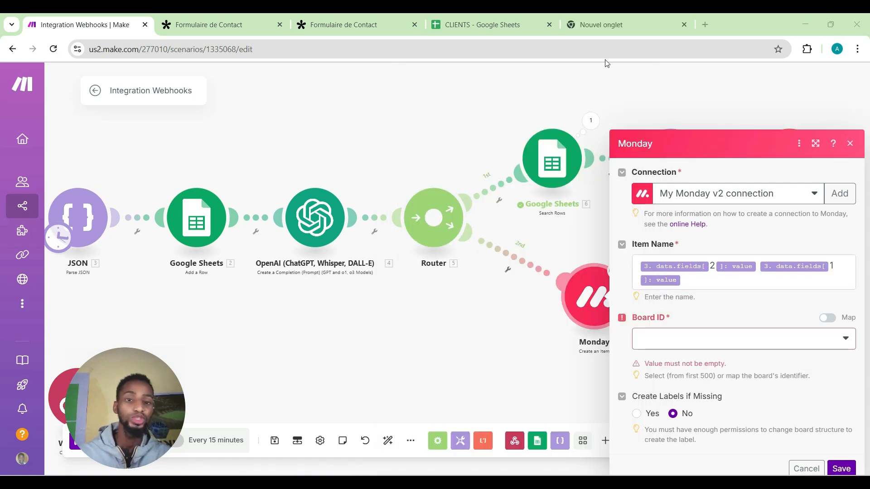
{"action": "left_click", "coordinate": [597, 28]}
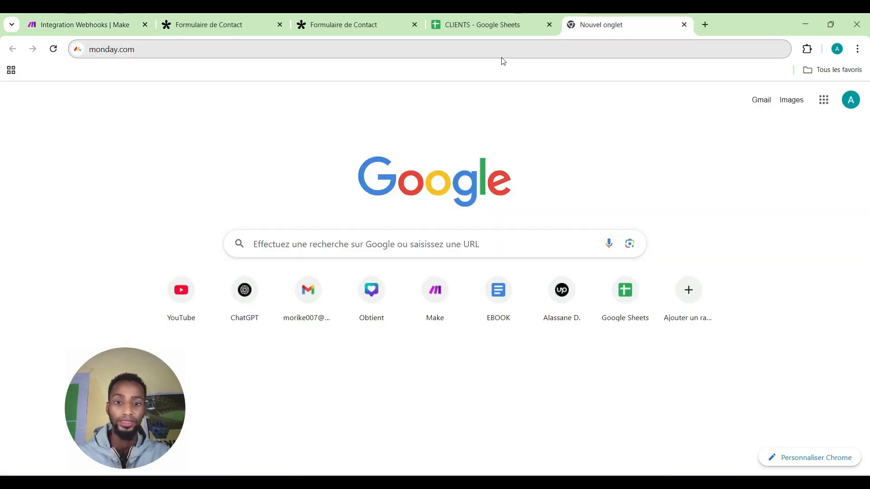
{"action": "key", "text": "Return"}
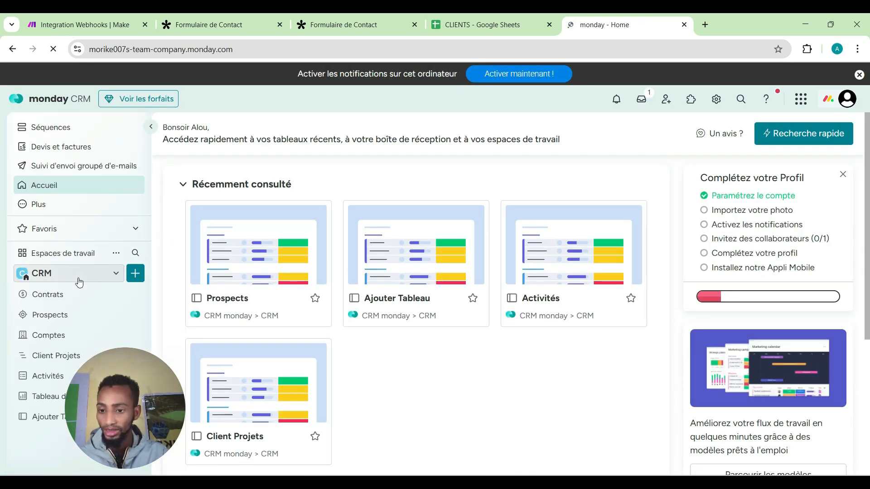
{"action": "left_click", "coordinate": [79, 281]}
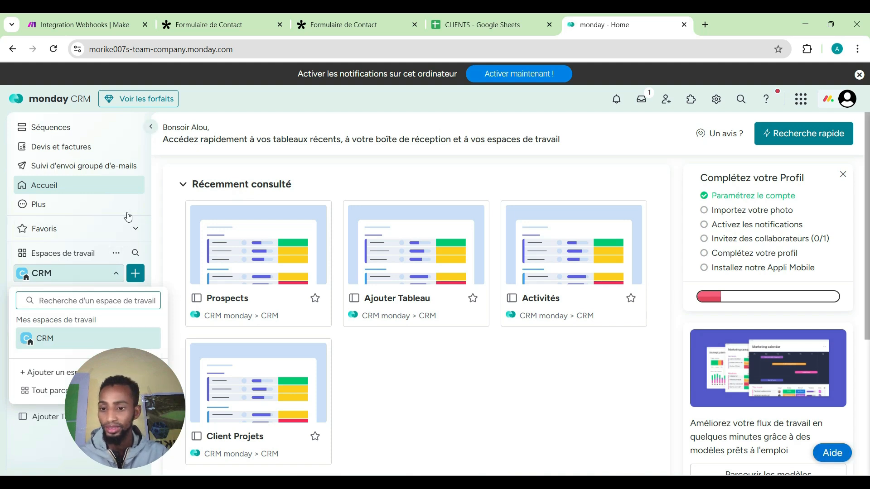
{"action": "left_click", "coordinate": [310, 182]}
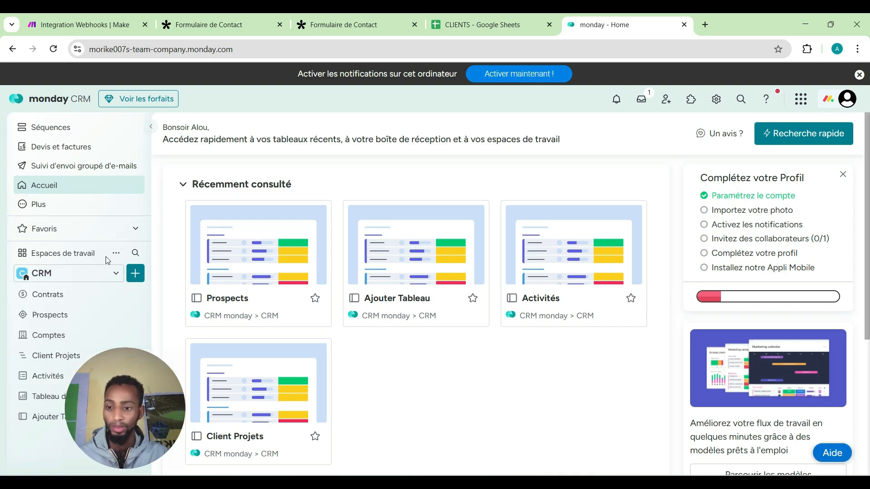
{"action": "left_click", "coordinate": [58, 313]}
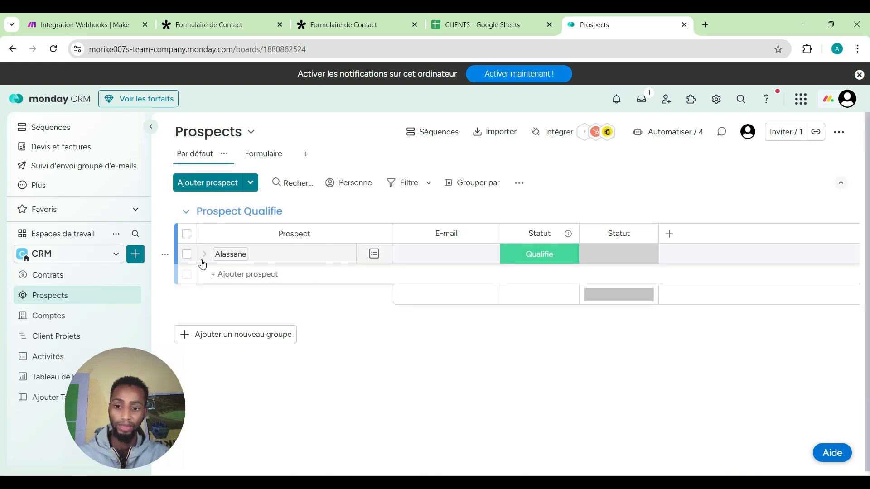
Delete the existing prospect from the Prospect Qualifie group and confirm the deletion.
{"action": "left_click", "coordinate": [168, 257]}
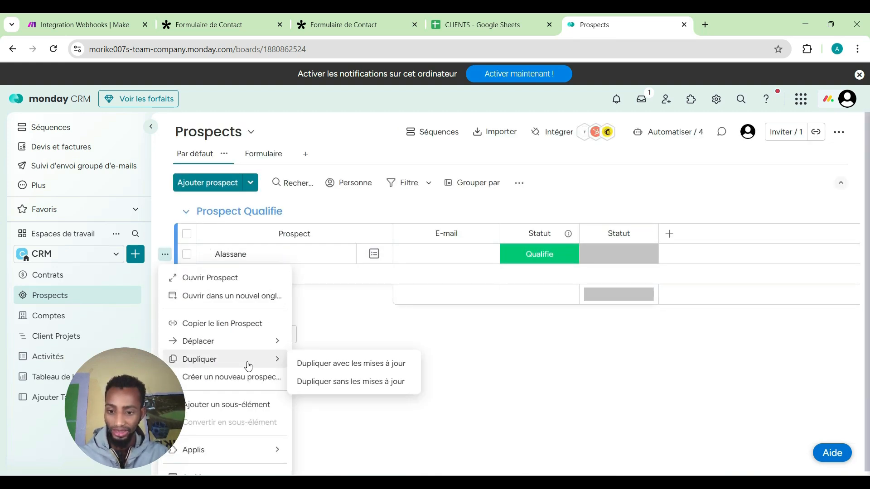
{"action": "left_click", "coordinate": [236, 466]}
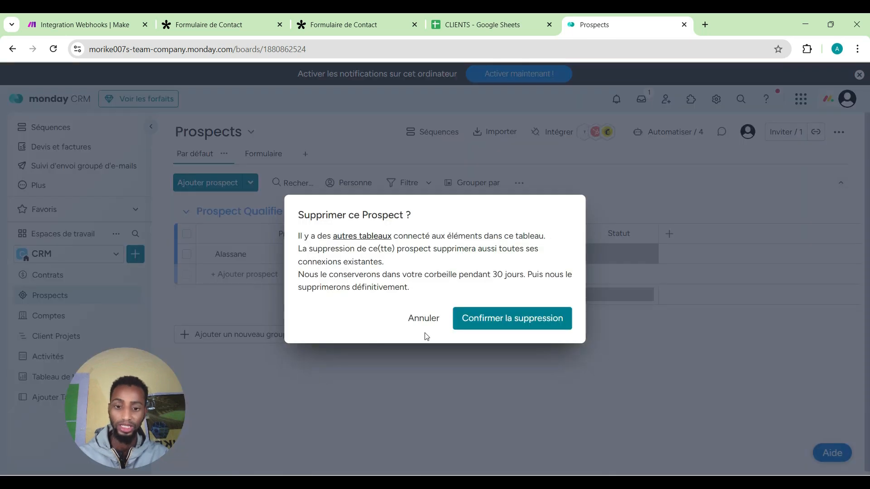
{"action": "left_click", "coordinate": [483, 318]}
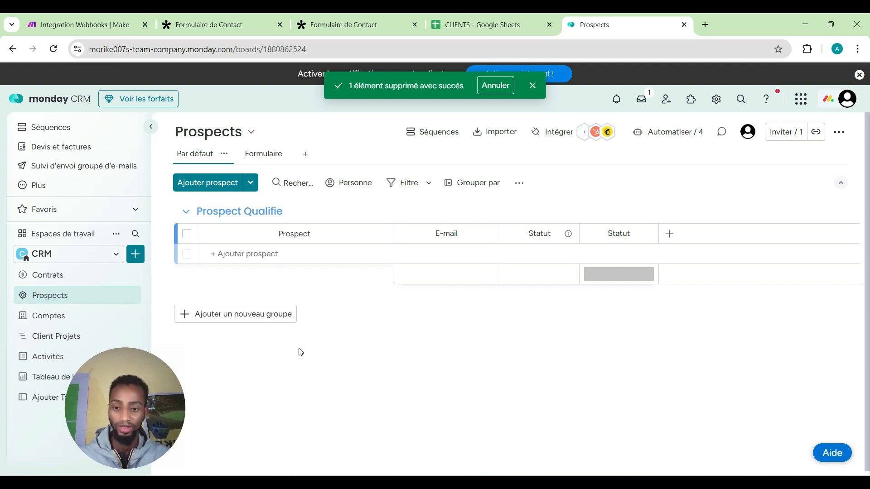
{"action": "left_click_drag", "start_coordinate": [125, 404], "coordinate": [27, 448]}
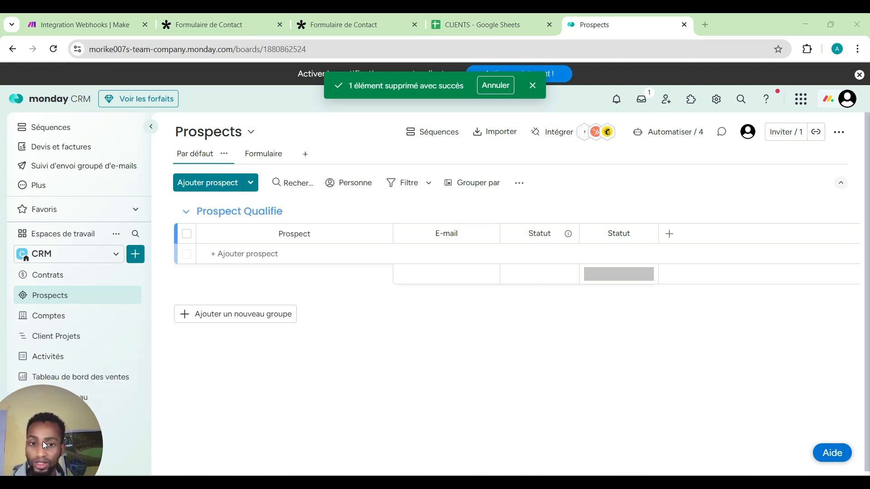
Return to the Make scenario and set the Monday module's Board ID to Prospects and Group ID to Prospect Qualifie.
{"action": "left_click", "coordinate": [116, 30]}
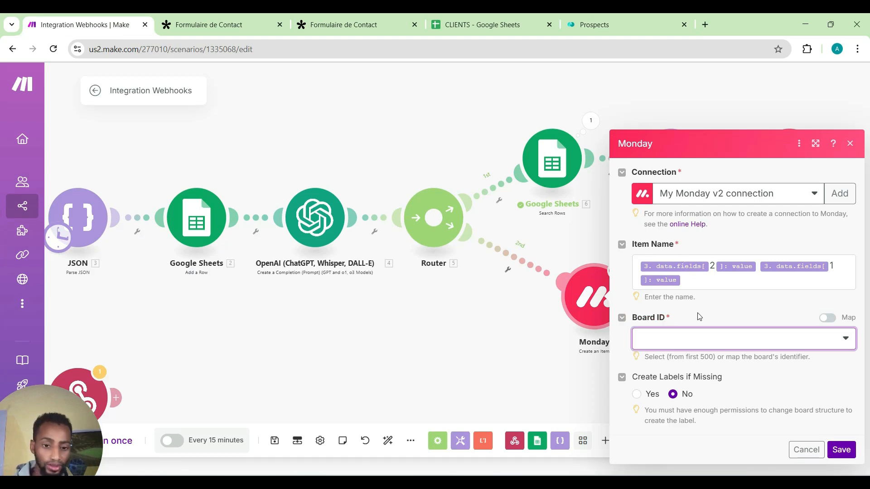
{"action": "left_click", "coordinate": [693, 342]}
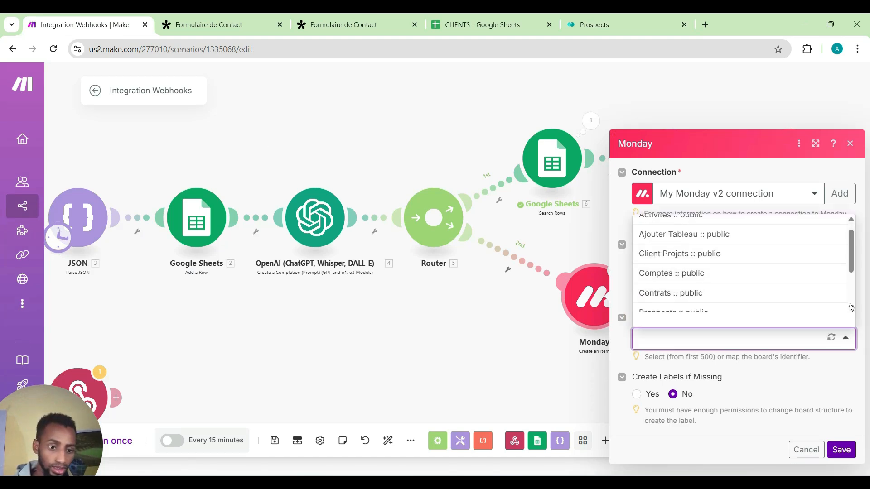
{"action": "scroll", "coordinate": [750, 290], "scroll_direction": "down", "scroll_amount": 2}
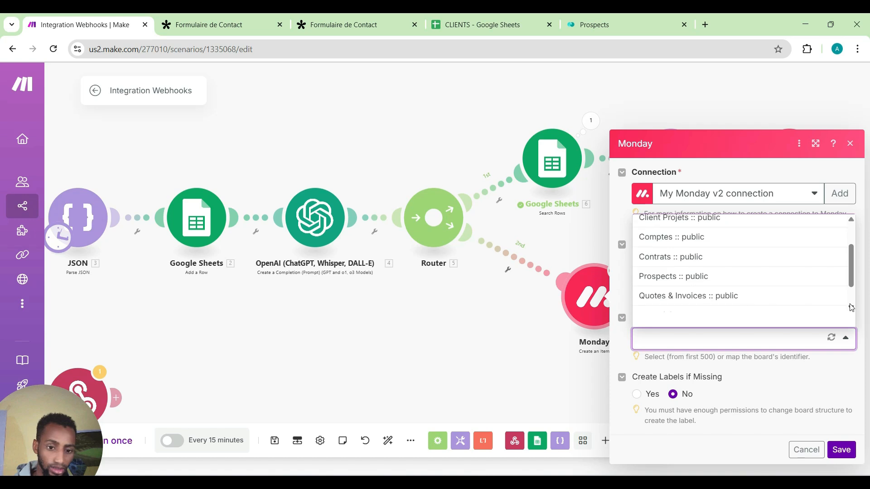
{"action": "left_click", "coordinate": [740, 276]}
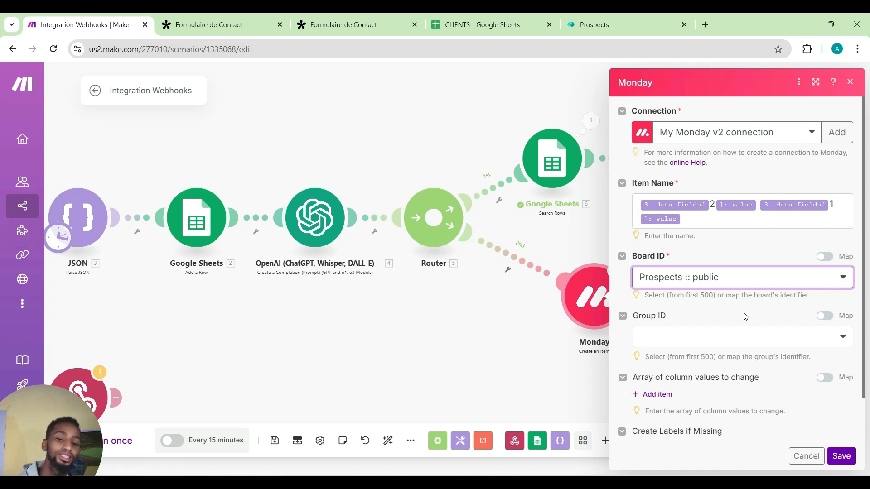
{"action": "left_click", "coordinate": [728, 343]}
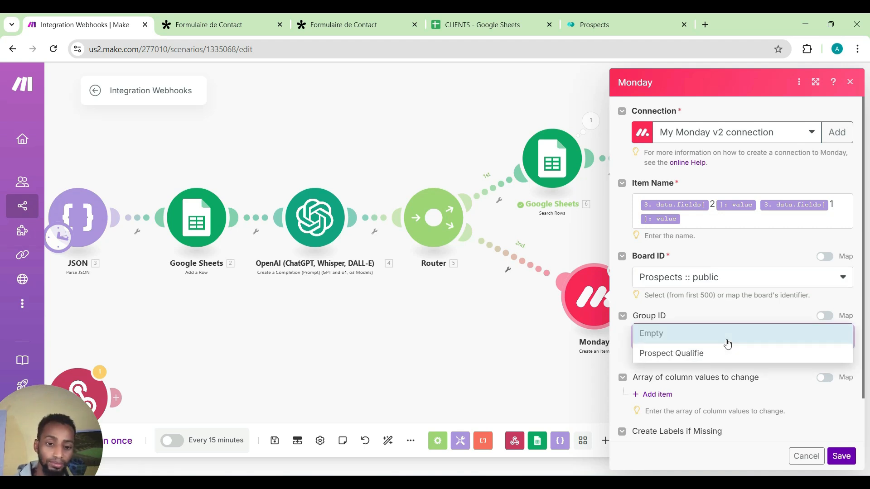
{"action": "left_click", "coordinate": [723, 354]}
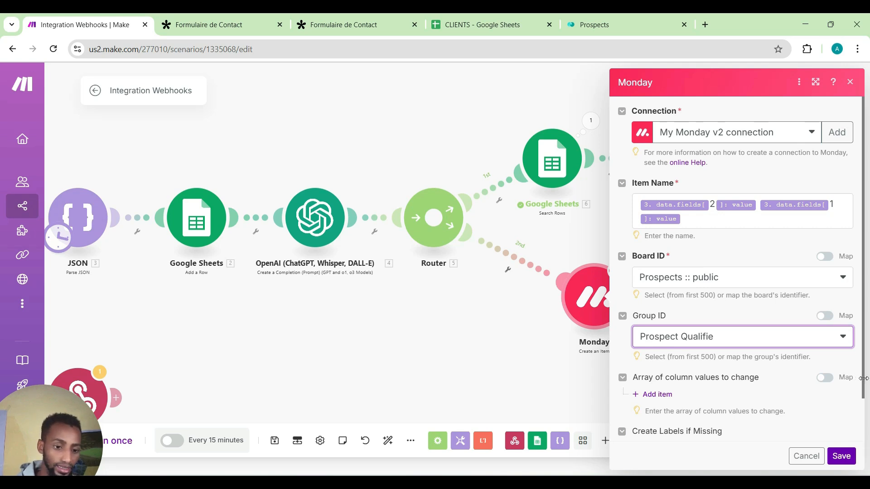
Add an entry to the Monday module's column values and set its Column ID to the first Statut column.
{"action": "left_click_drag", "start_coordinate": [863, 378], "coordinate": [863, 412]}
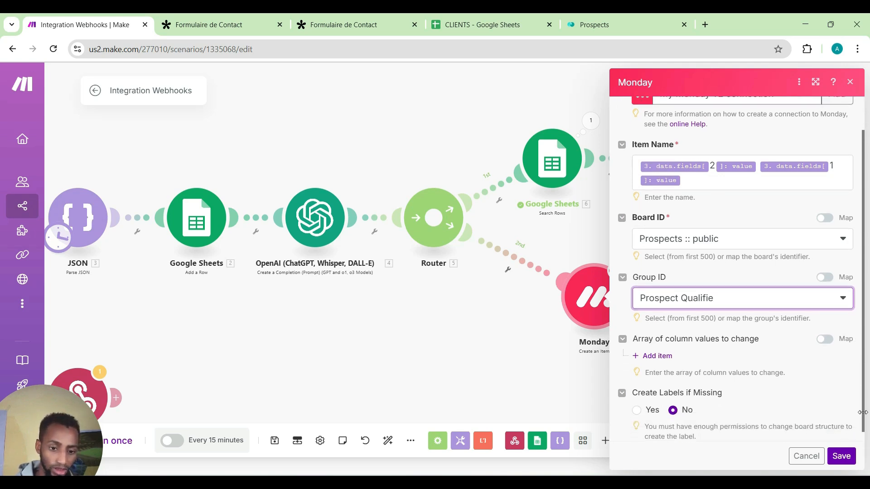
{"action": "left_click", "coordinate": [652, 357]}
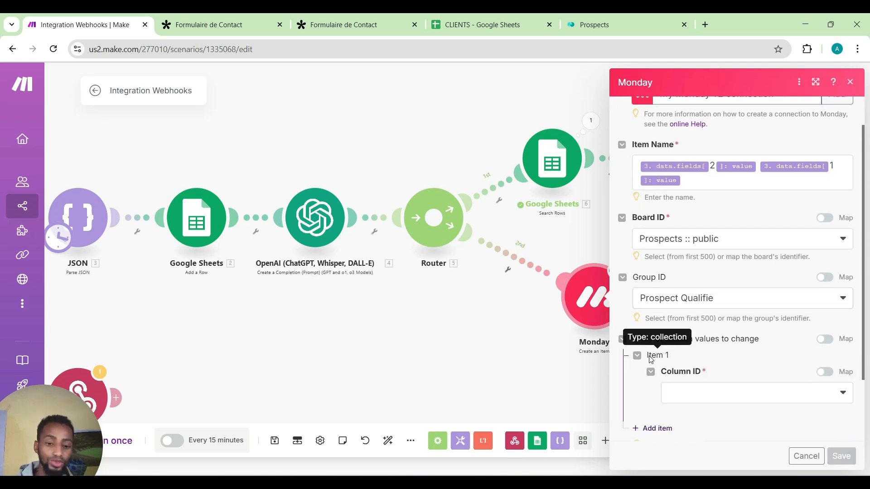
{"action": "left_click", "coordinate": [678, 390]}
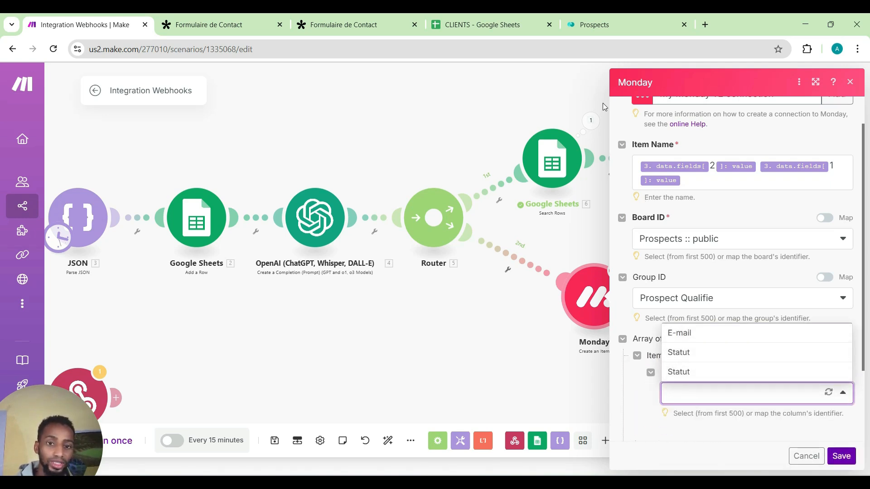
{"action": "left_click", "coordinate": [588, 32]}
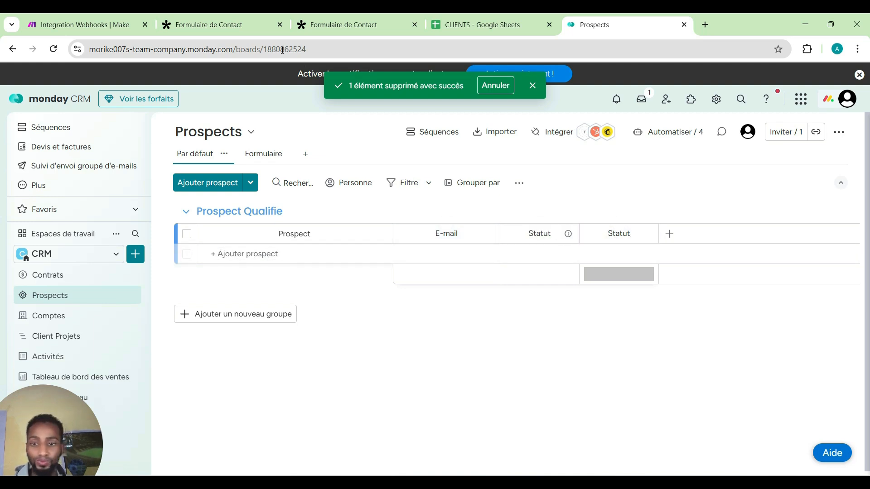
{"action": "left_click", "coordinate": [101, 30]}
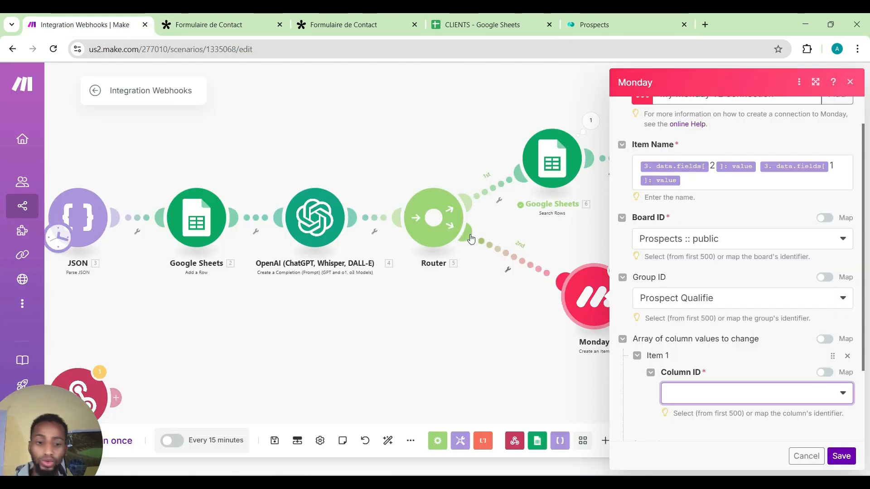
{"action": "left_click", "coordinate": [691, 399]}
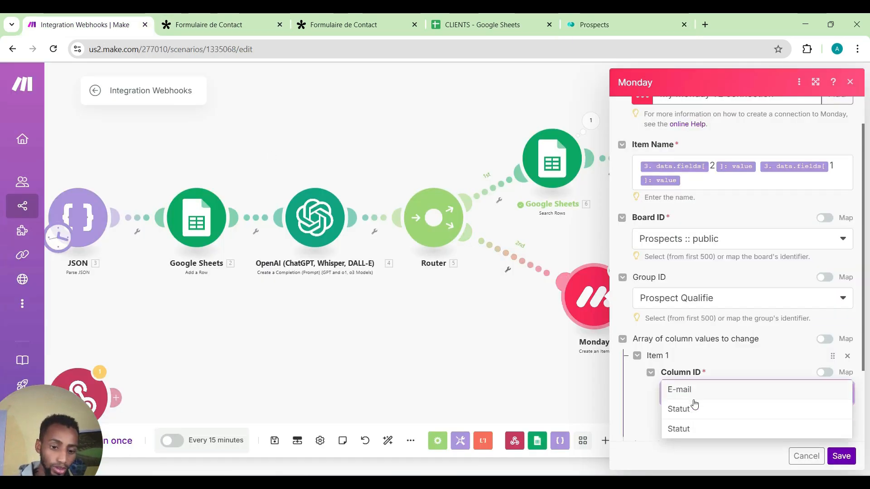
{"action": "left_click", "coordinate": [702, 410]}
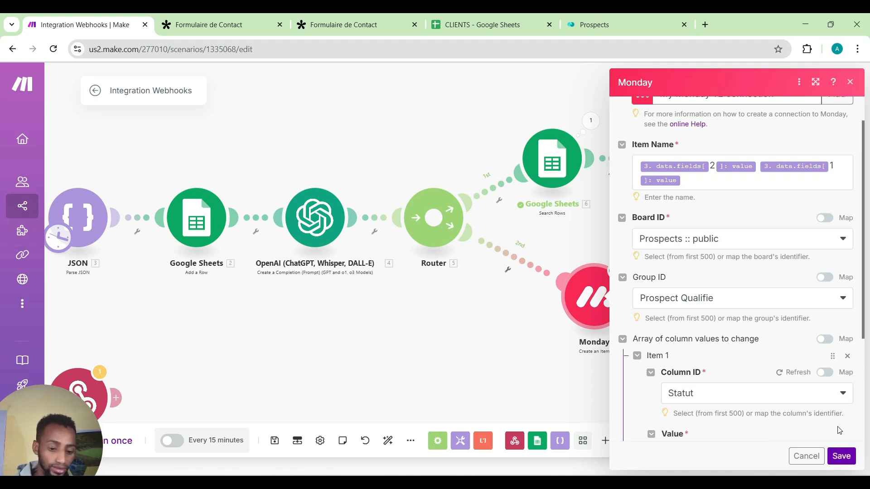
Set the Statut column's value type to Label with the label Qualifie, and save the Monday module.
{"action": "scroll", "coordinate": [840, 431], "scroll_direction": "down", "scroll_amount": 3}
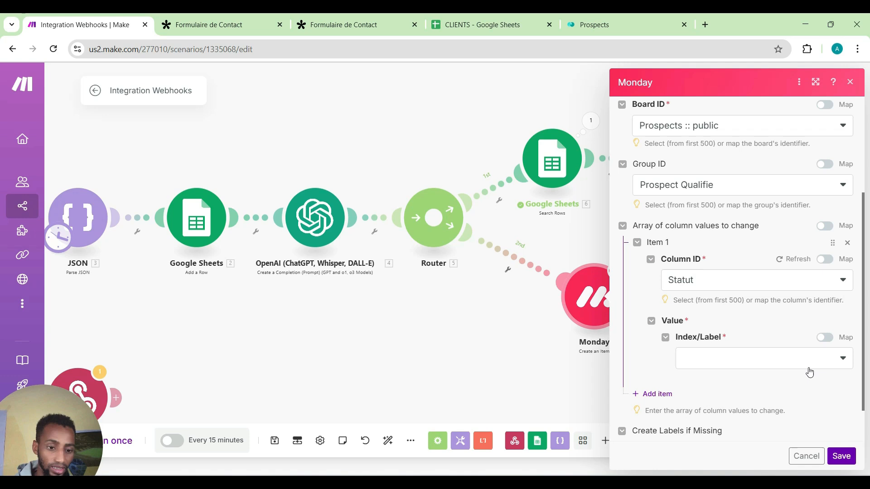
{"action": "left_click", "coordinate": [807, 369]}
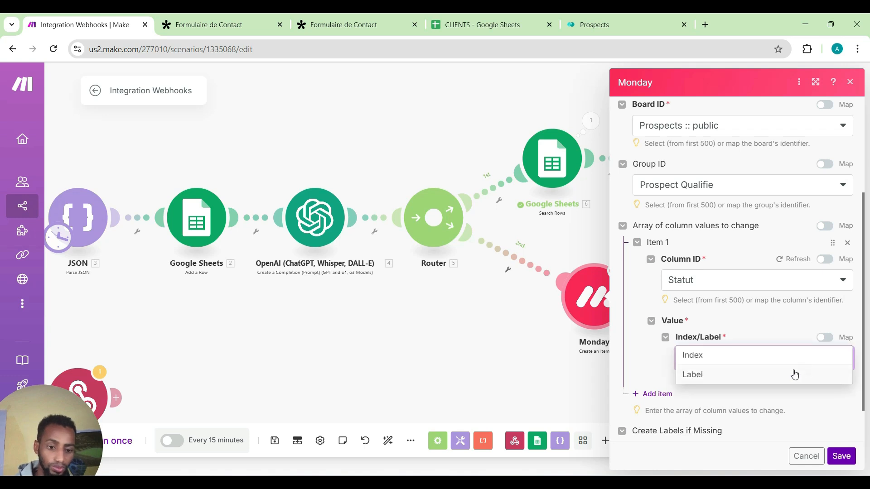
{"action": "left_click", "coordinate": [767, 379]}
{"action": "left_click", "coordinate": [764, 405]}
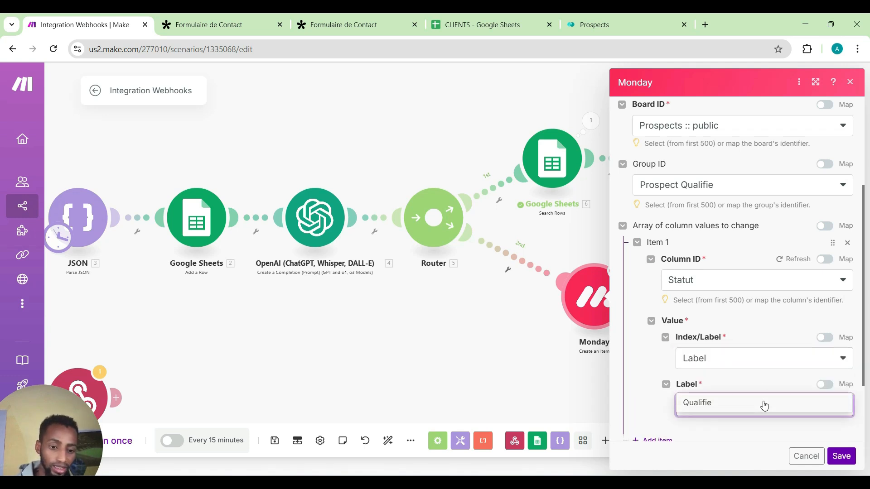
{"action": "left_click", "coordinate": [753, 404]}
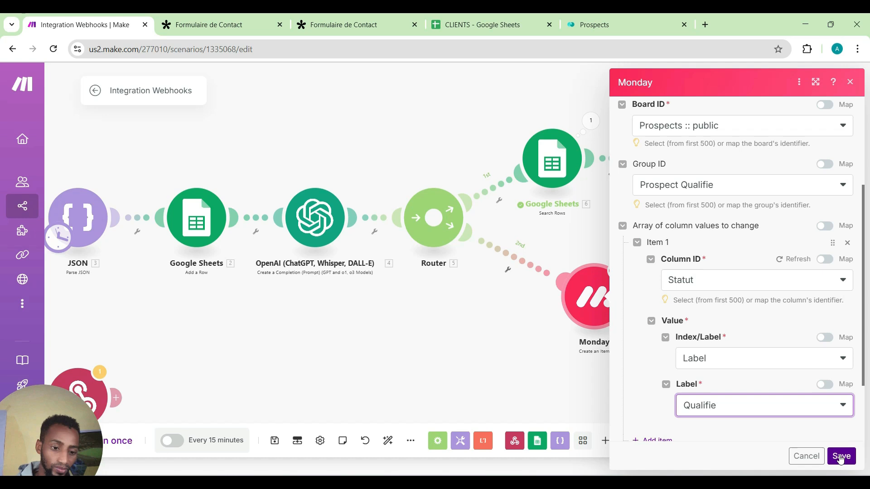
{"action": "left_click", "coordinate": [753, 270]}
{"action": "scroll", "coordinate": [754, 271], "scroll_direction": "up", "scroll_amount": 3}
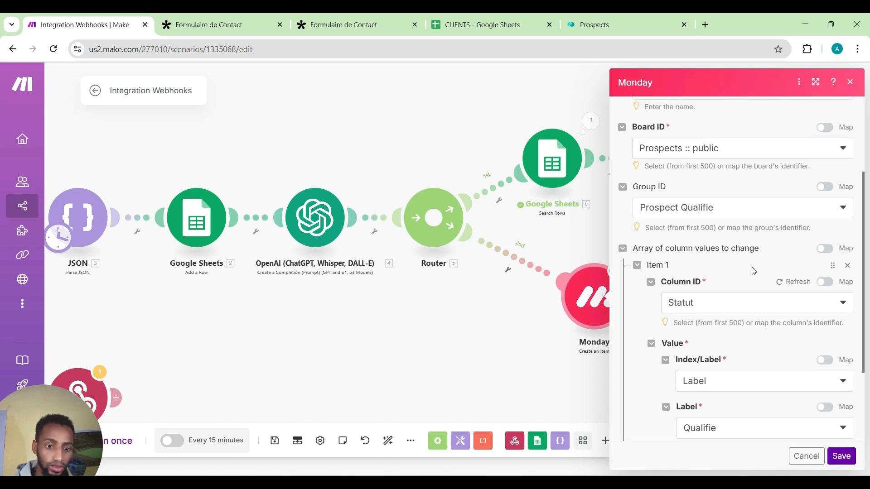
{"action": "left_click", "coordinate": [841, 456]}
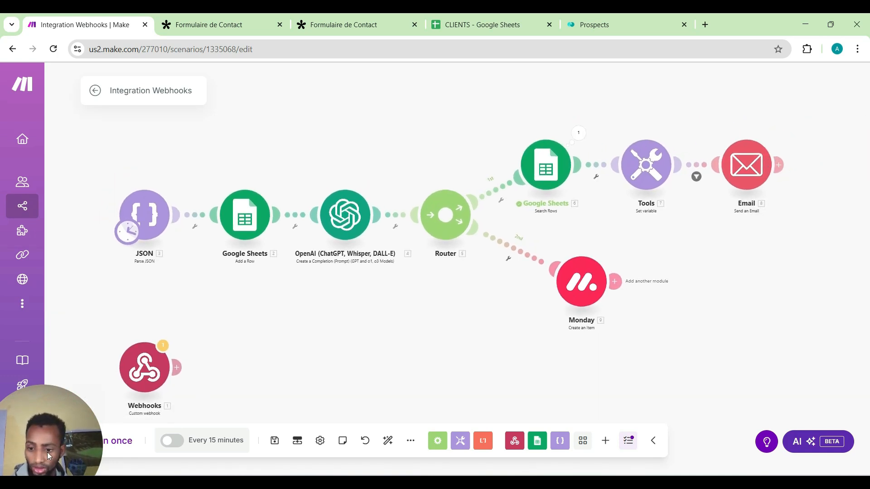
Run the scenario once and examine the Email module's operation details.
{"action": "left_click_drag", "start_coordinate": [47, 452], "coordinate": [801, 439]}
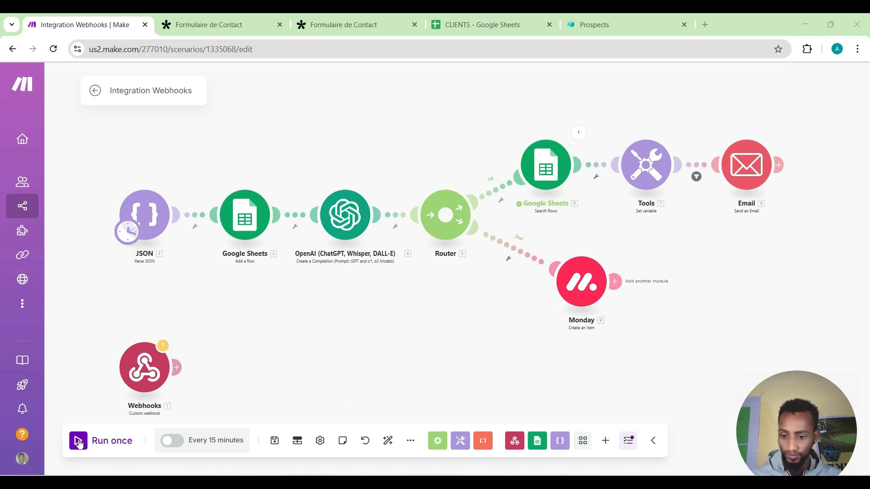
{"action": "left_click", "coordinate": [87, 440]}
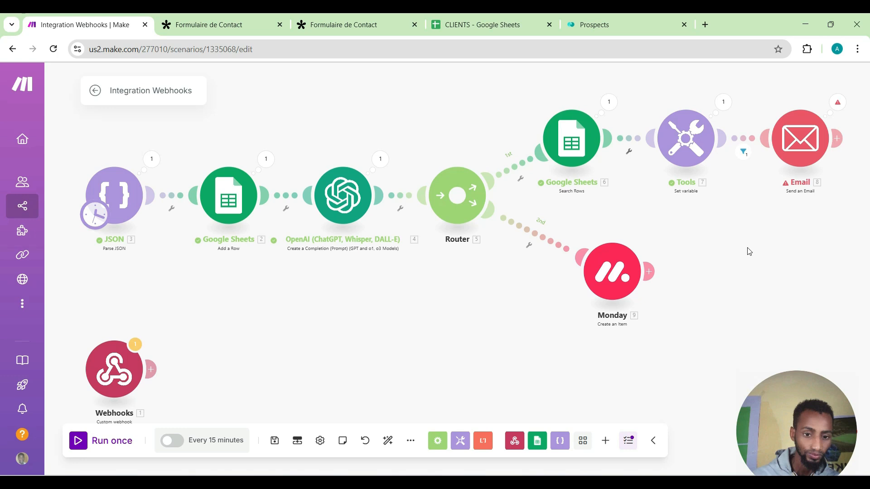
{"action": "left_click", "coordinate": [838, 103]}
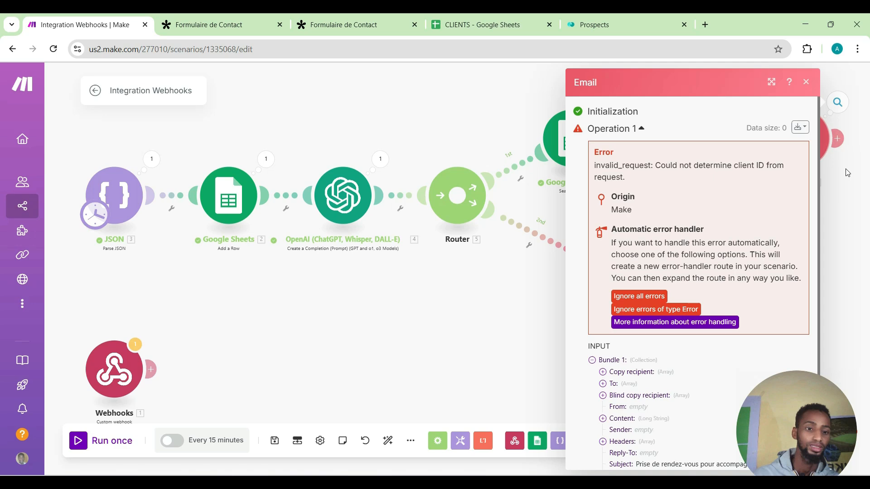
{"action": "left_click", "coordinate": [806, 82]}
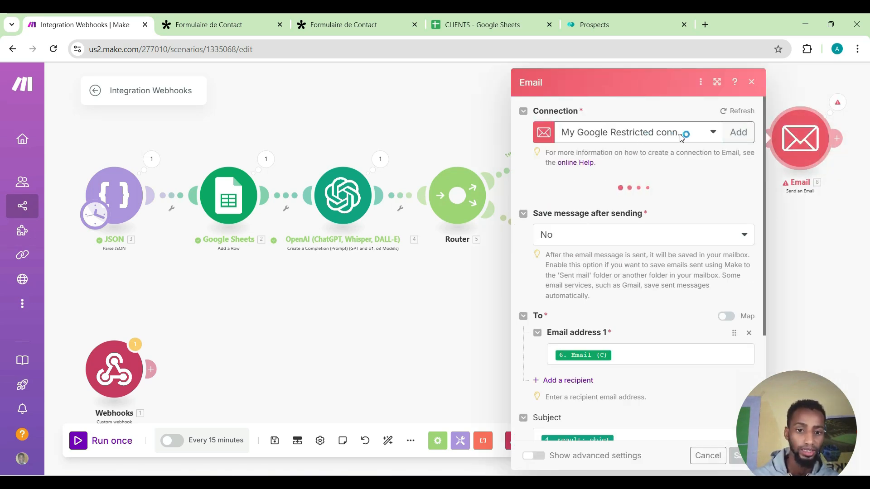
Change the Email module's connection to the second My Google Restricted connection and save the module.
{"action": "left_click", "coordinate": [696, 135]}
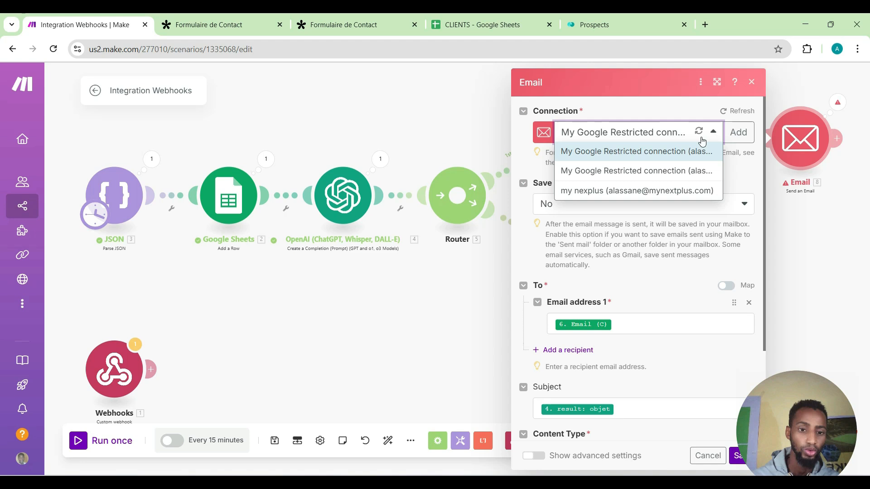
{"action": "left_click", "coordinate": [684, 171]}
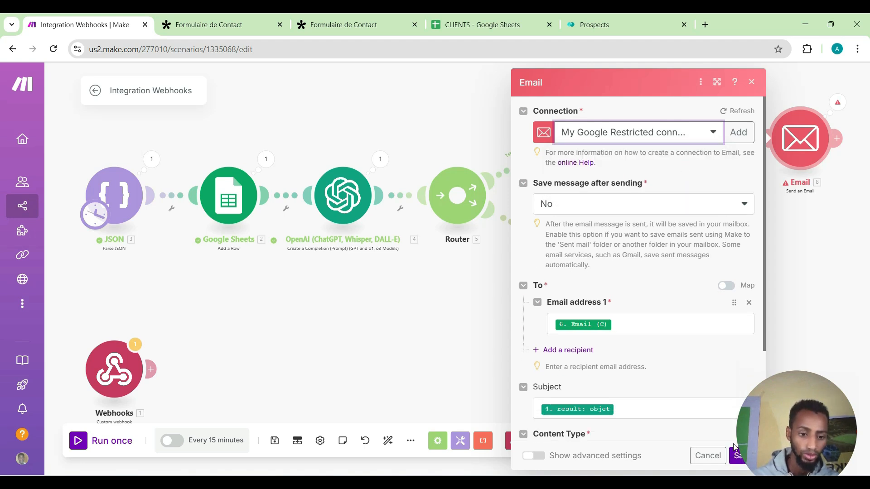
{"action": "left_click", "coordinate": [736, 457]}
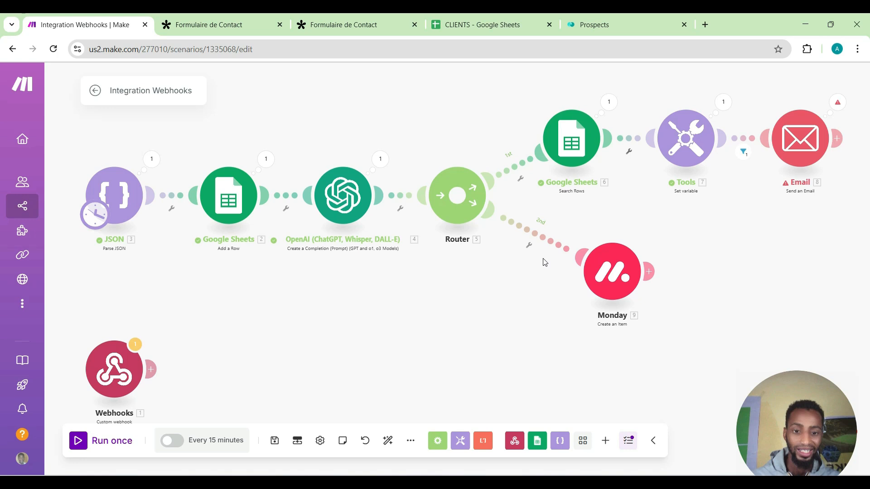
Insert a Tools Get variable module on the second Router branch, before the Monday module.
{"action": "left_click", "coordinate": [534, 237]}
{"action": "right_click", "coordinate": [515, 221]}
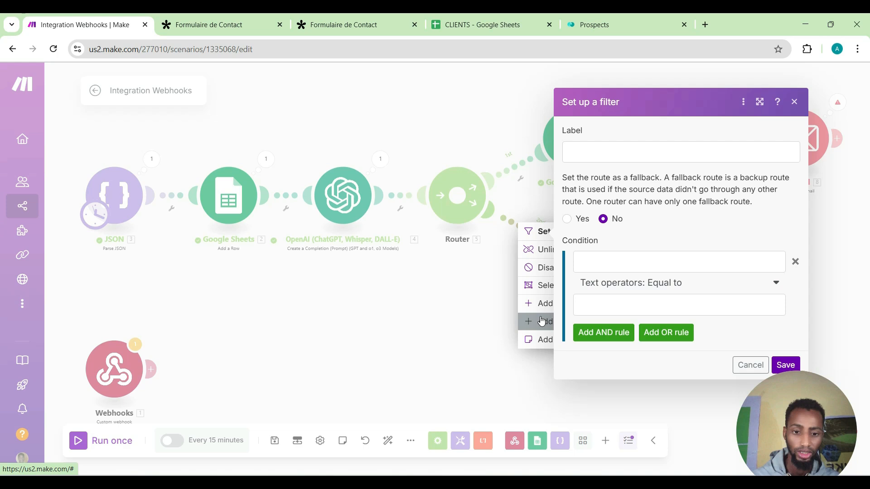
{"action": "left_click", "coordinate": [493, 314]}
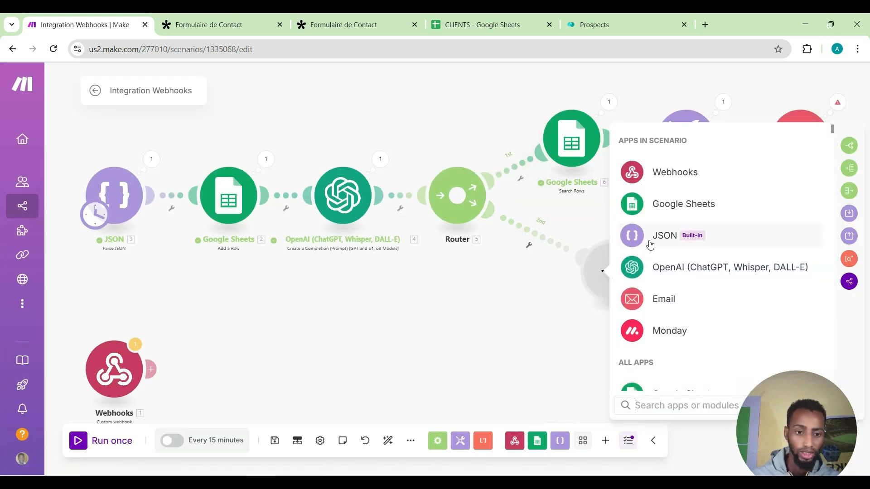
{"action": "left_click", "coordinate": [658, 406]}
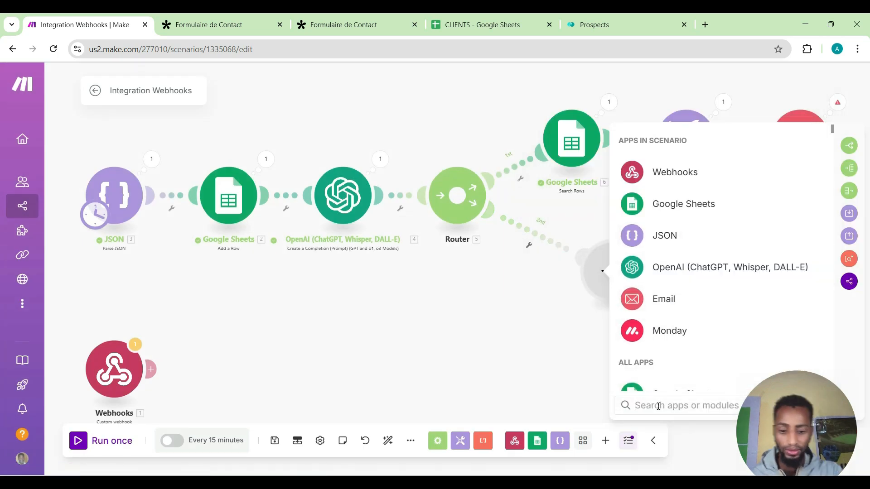
{"action": "type", "text": "to"}
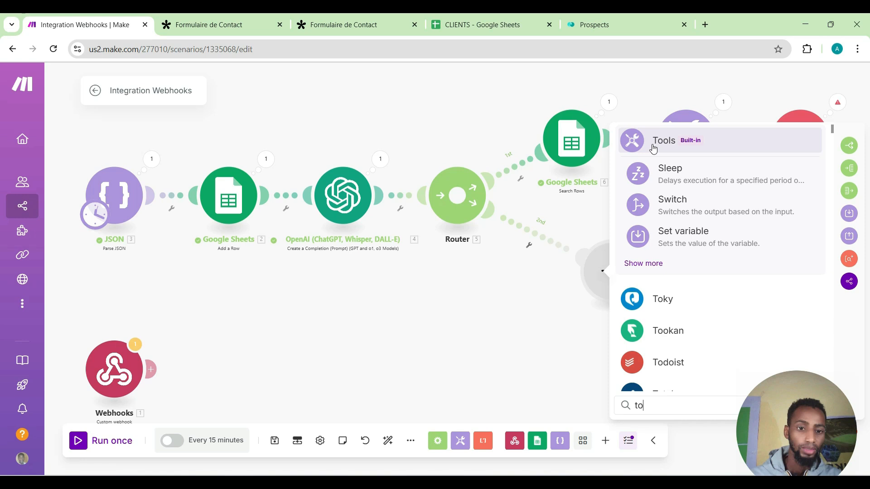
{"action": "left_click", "coordinate": [653, 144]}
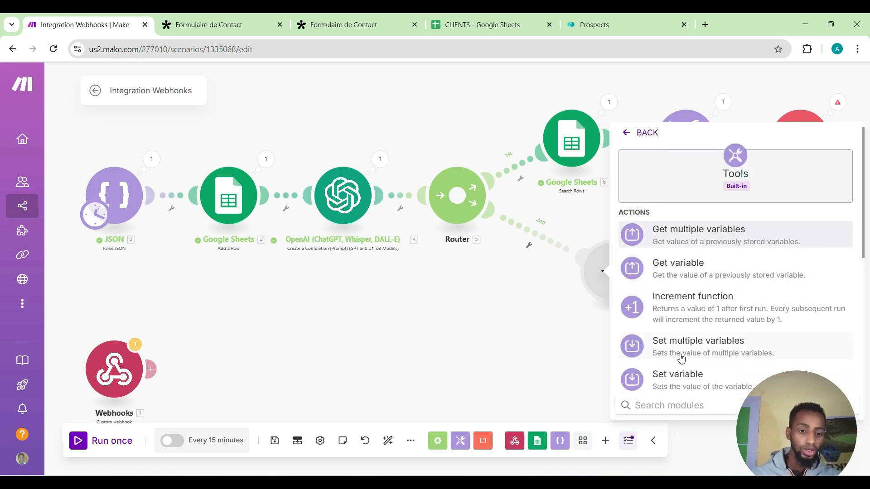
{"action": "left_click", "coordinate": [684, 260]}
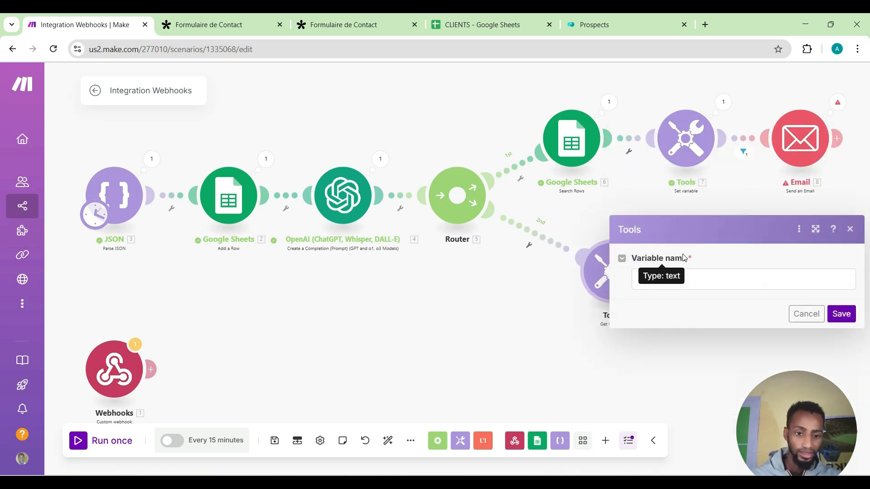
Set the Get variable module's variable name to Qualification and save it.
{"action": "left_click", "coordinate": [702, 284]}
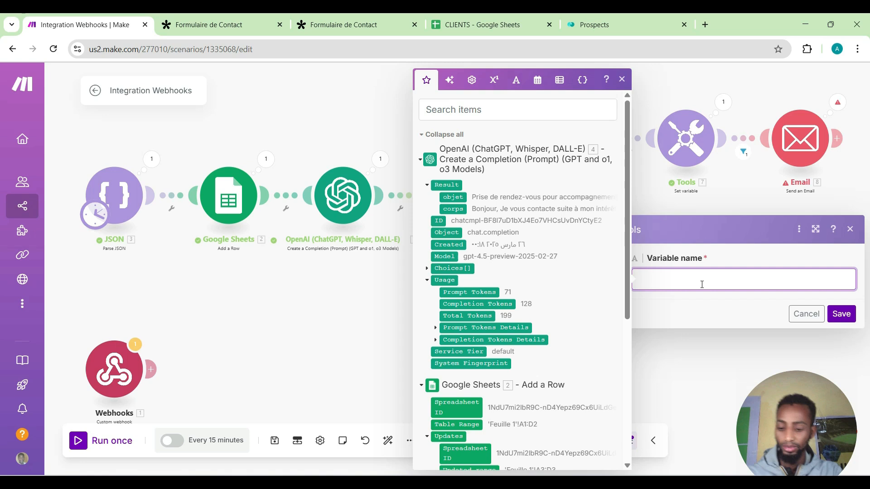
{"action": "type", "text": "Qualification"}
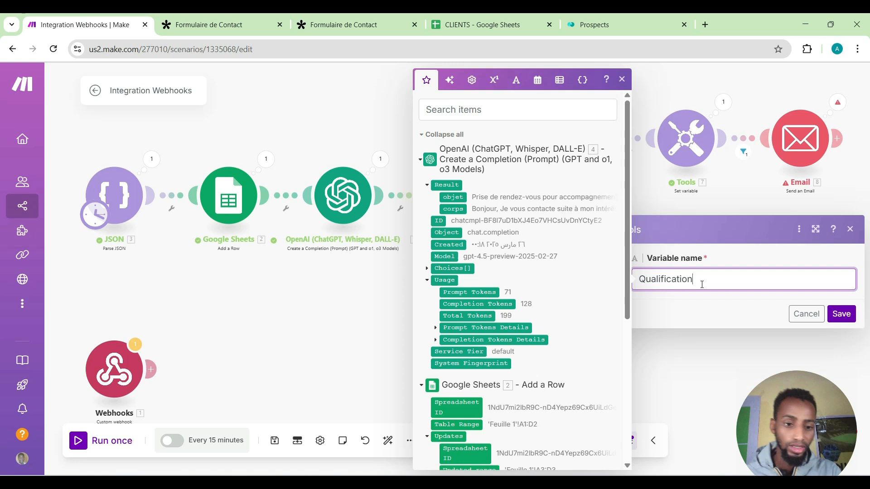
{"action": "left_click", "coordinate": [849, 315]}
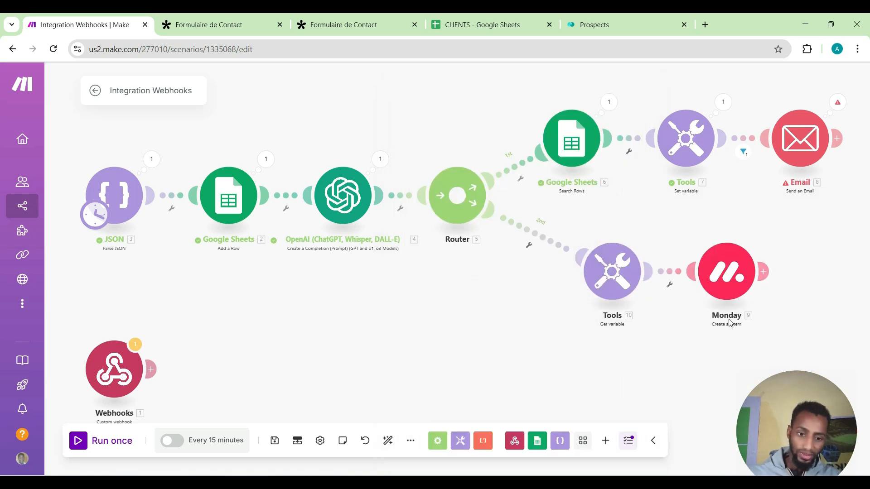
Filter the link between Get variable and Monday on Qualification with the text operator Contains and the value "Ou", and save it.
{"action": "left_click_drag", "start_coordinate": [705, 288], "coordinate": [731, 290]}
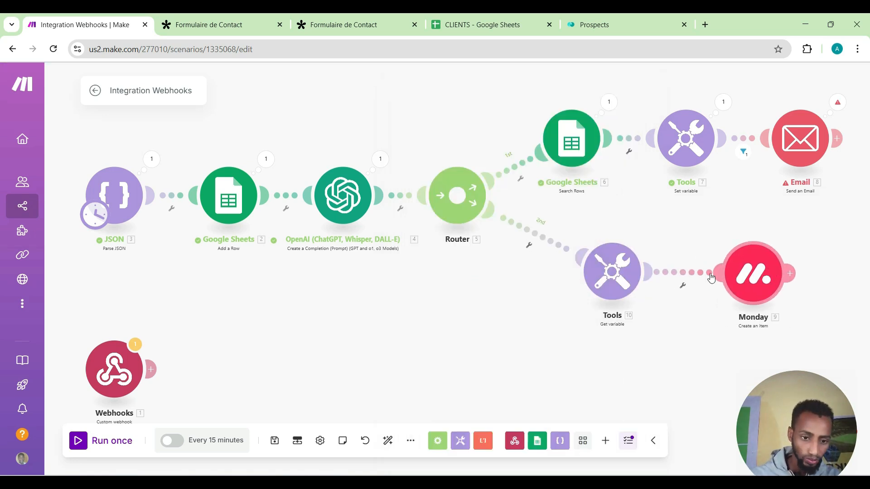
{"action": "left_click", "coordinate": [685, 277]}
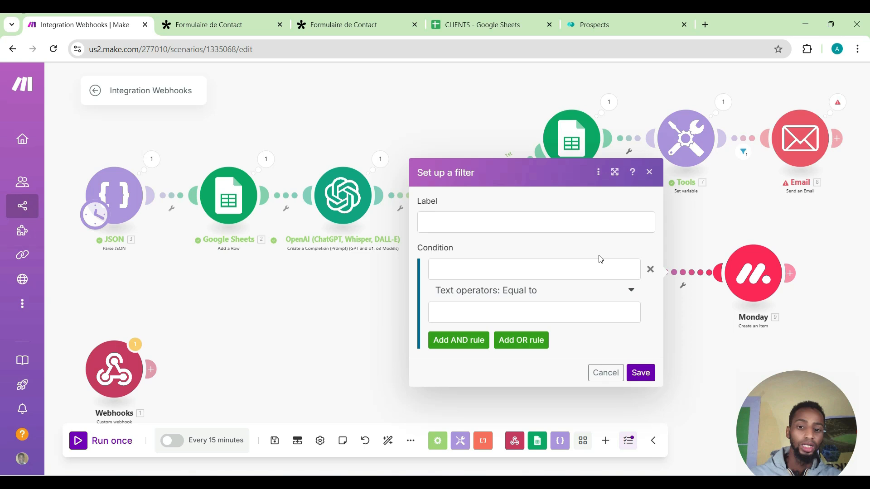
{"action": "left_click", "coordinate": [590, 270]}
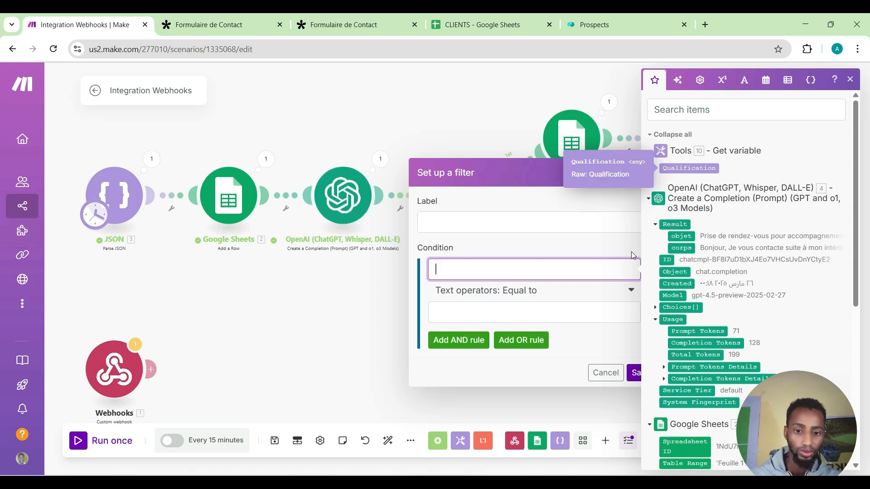
{"action": "left_click", "coordinate": [673, 169]}
{"action": "left_click", "coordinate": [550, 292]}
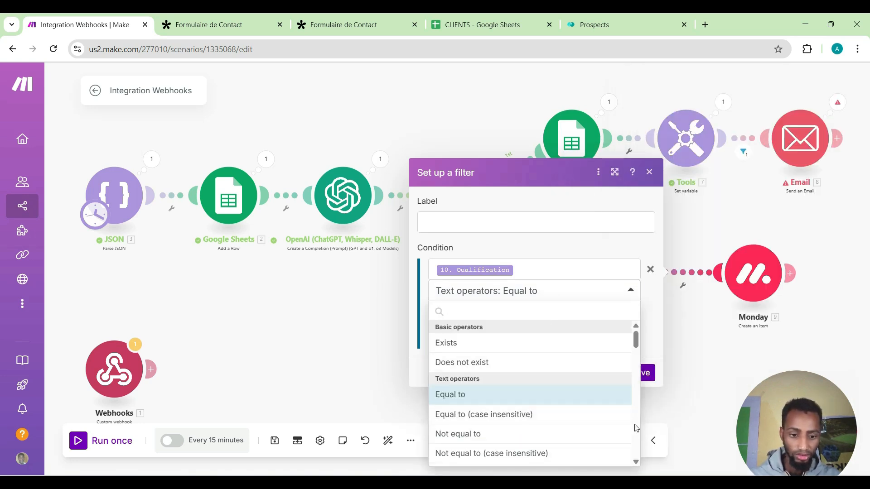
{"action": "scroll", "coordinate": [636, 428], "scroll_direction": "down", "scroll_amount": 3}
{"action": "left_click", "coordinate": [534, 349]}
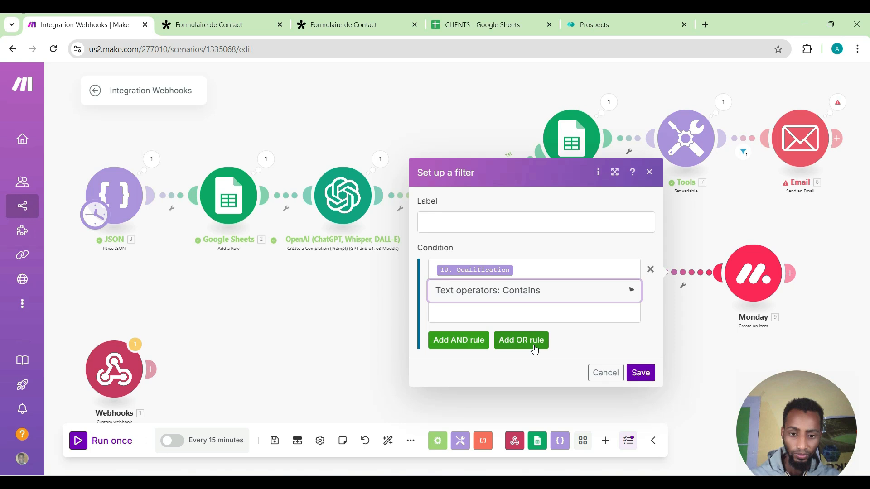
{"action": "left_click", "coordinate": [512, 309]}
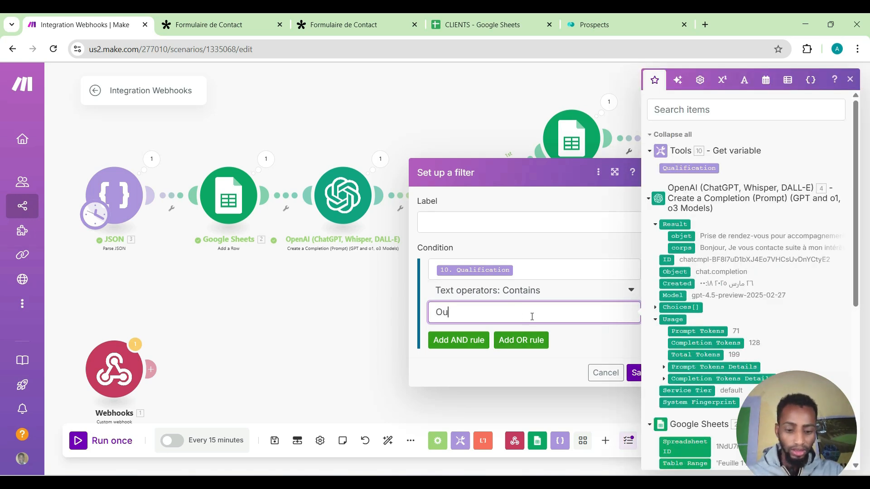
{"action": "left_click", "coordinate": [634, 373]}
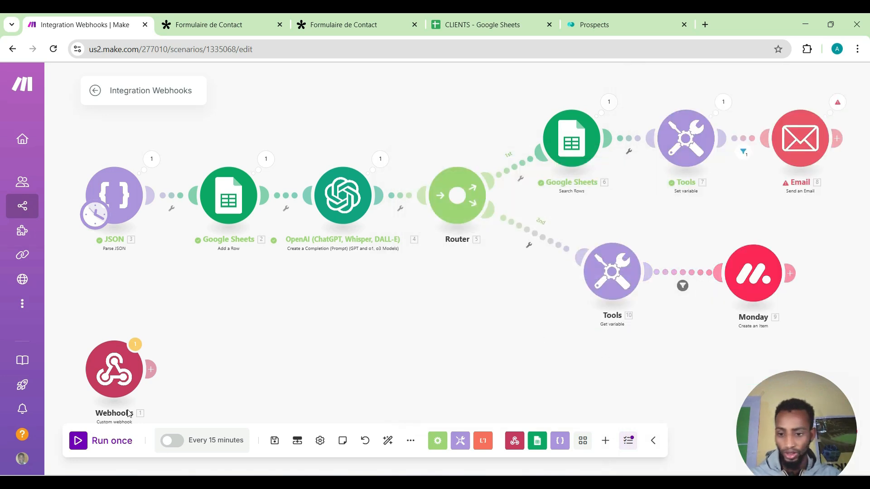
Run the scenario once and check monday.com's Prospects board for the created prospect.
{"action": "left_click", "coordinate": [79, 444]}
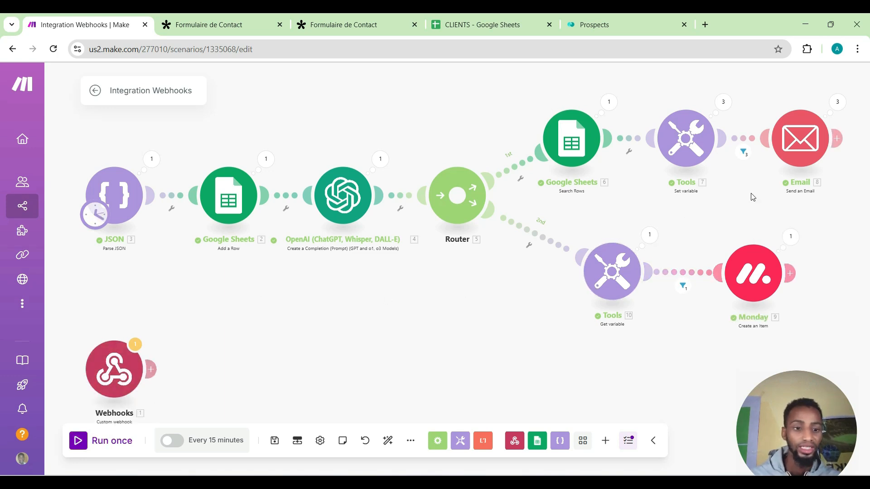
{"action": "left_click", "coordinate": [638, 33]}
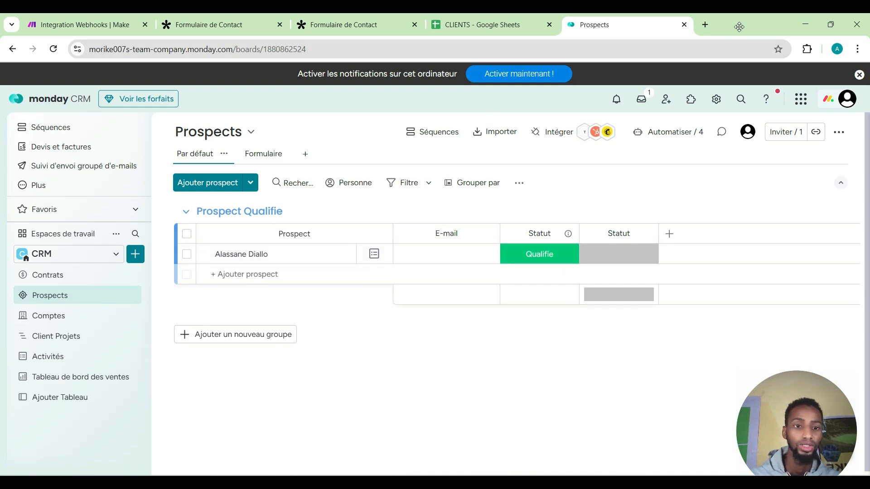
Open the Gmail inbox in a new browser tab.
{"action": "left_click", "coordinate": [705, 25]}
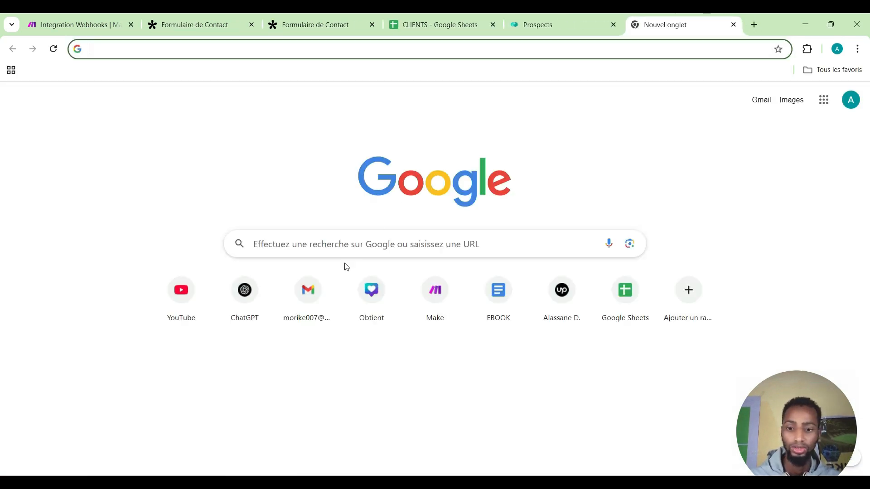
{"action": "left_click", "coordinate": [328, 301]}
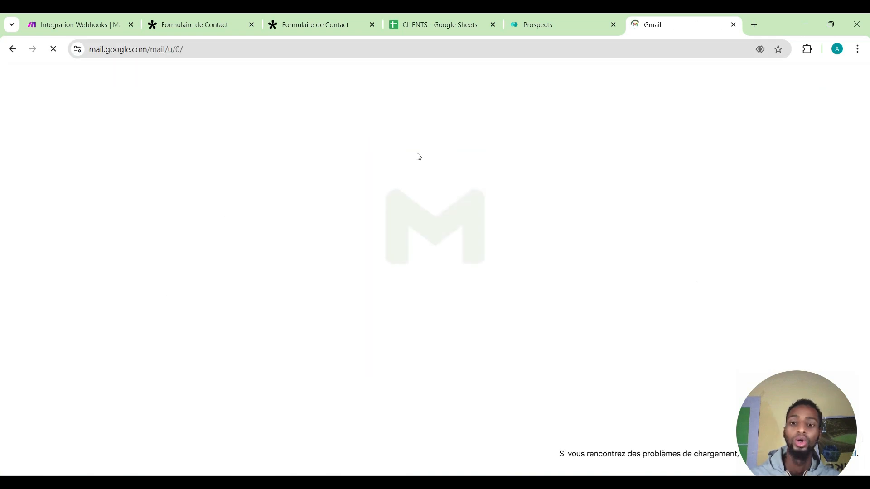